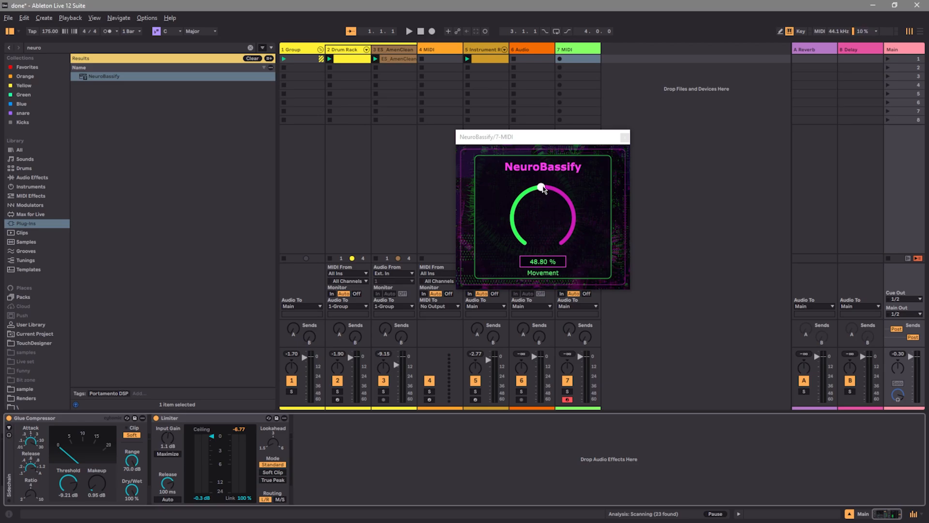
Raise NeuroBassify's Movement amount to 64% and close the plug-in window
drag(542, 189, 562, 193)
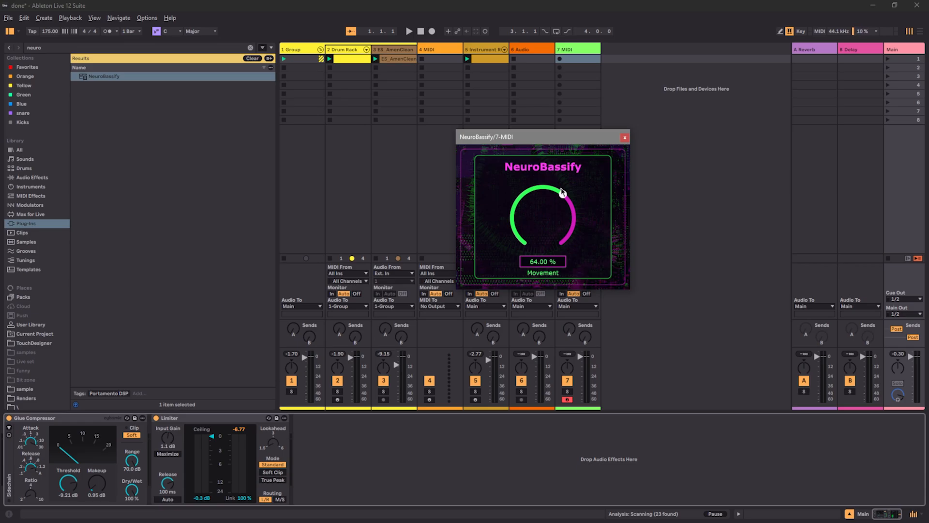
click(625, 138)
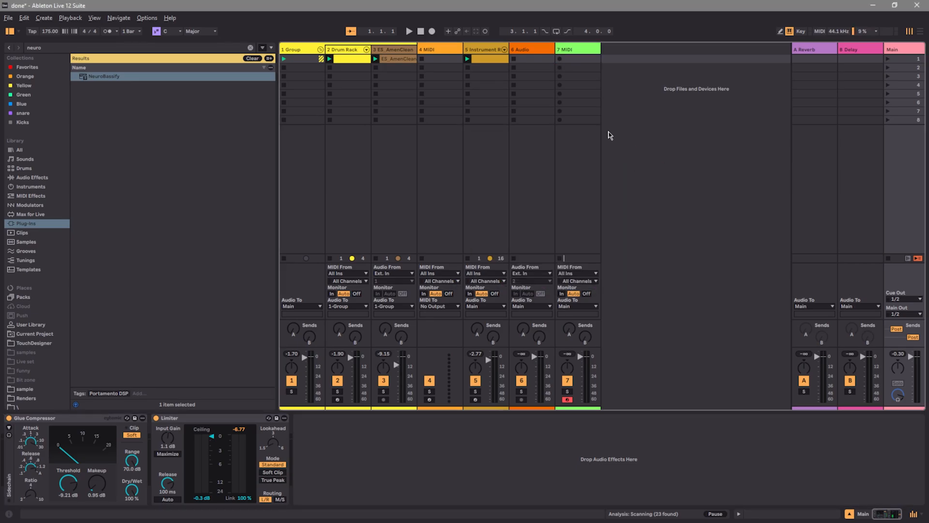
Examine the first Serum 2 chain in track 5's Instrument Rack, including its effects list, and close the synth window
click(478, 54)
double_click(477, 52)
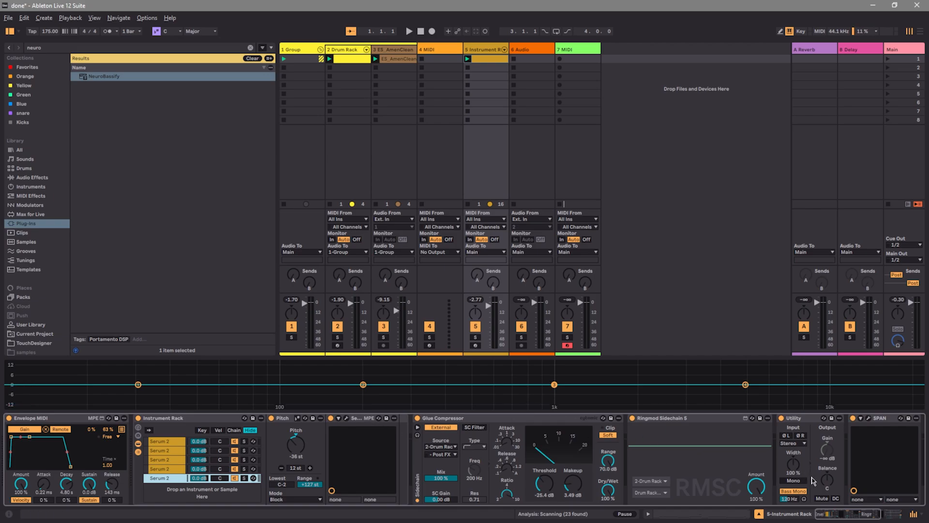
click(167, 441)
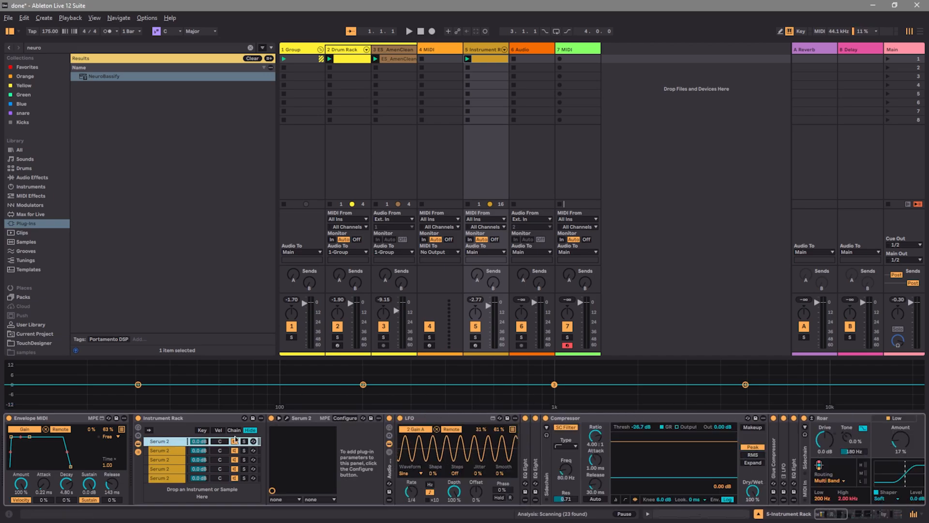
click(288, 423)
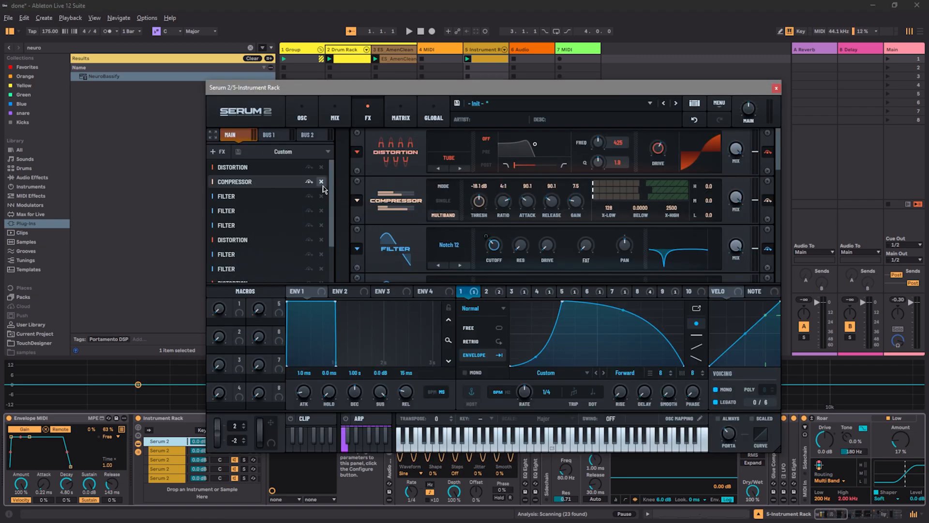
scroll(397, 203, down, 5)
scroll(402, 204, up, 5)
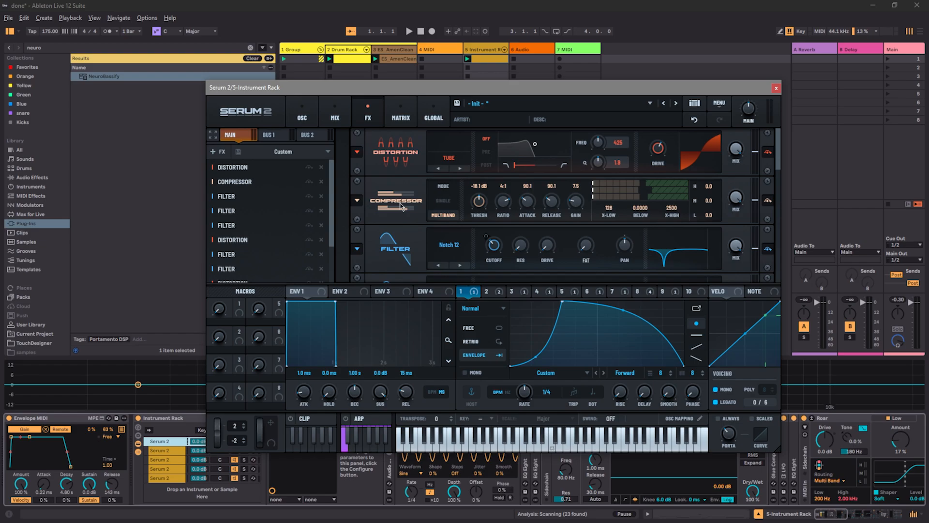
drag(458, 89, 394, 34)
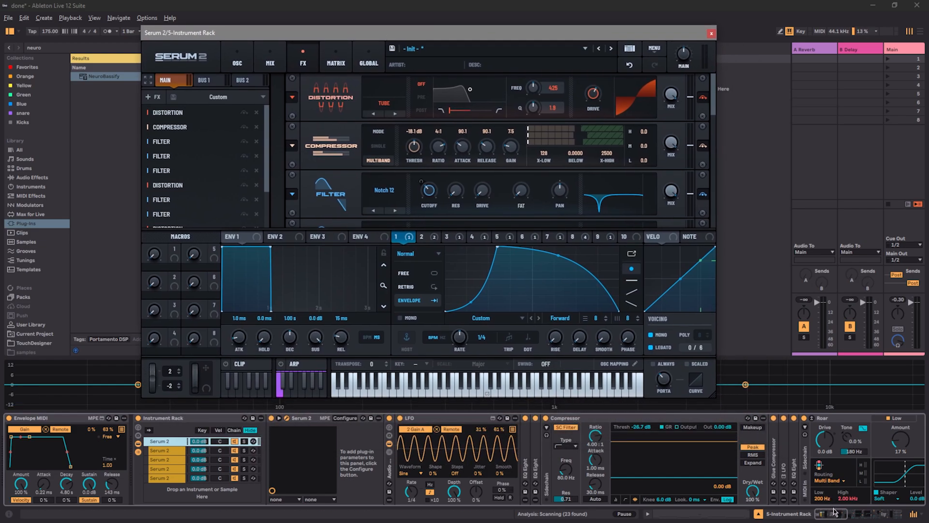
mouse_move(833, 510)
mouse_down()
mouse_move(889, 517)
mouse_move(829, 514)
mouse_up()
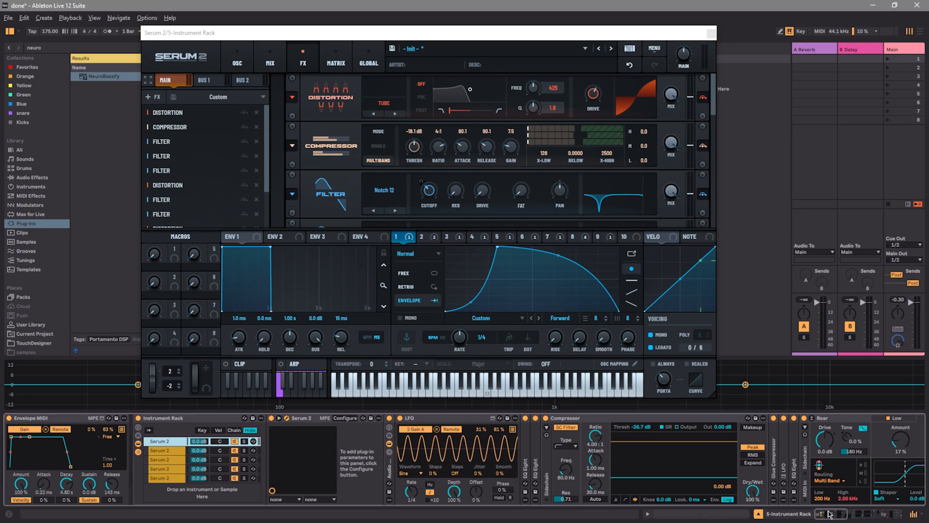
click(711, 33)
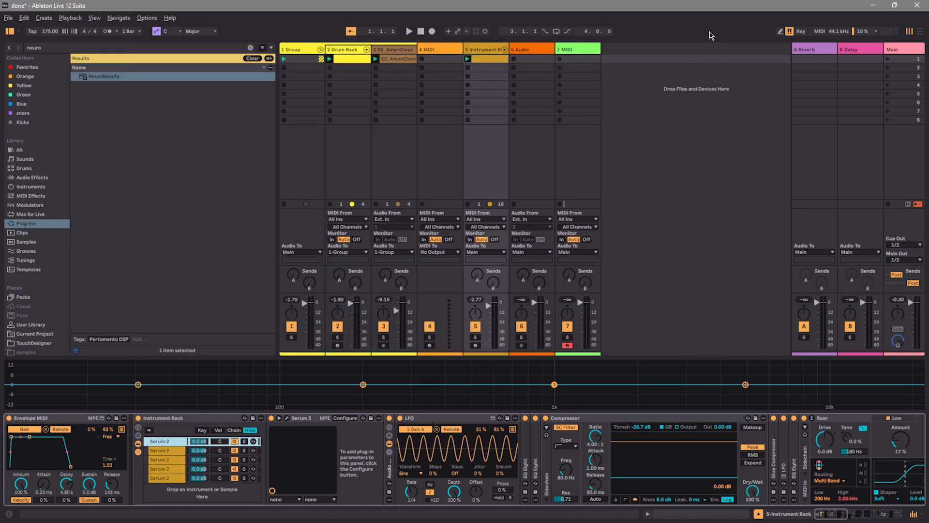
Play the project and examine the Serum 2 effects and the full device chain on the Instrument Rack track
click(409, 31)
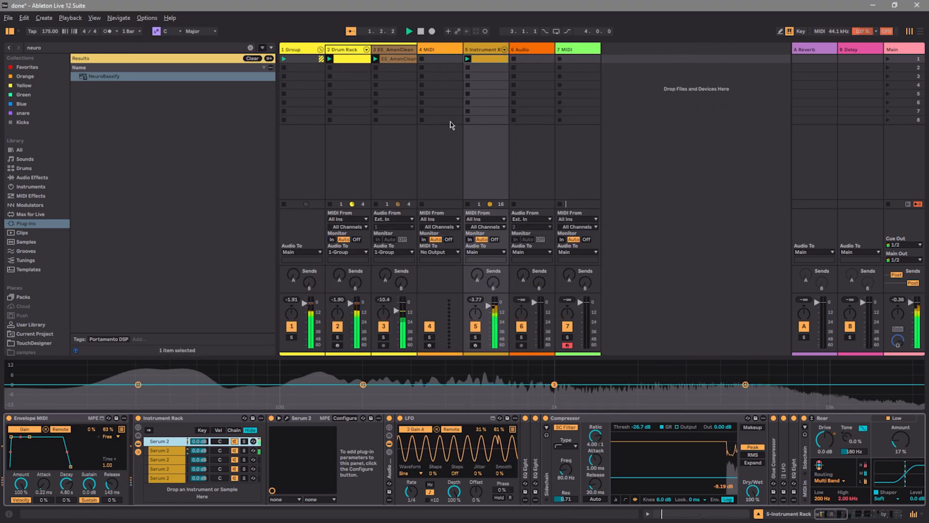
click(287, 419)
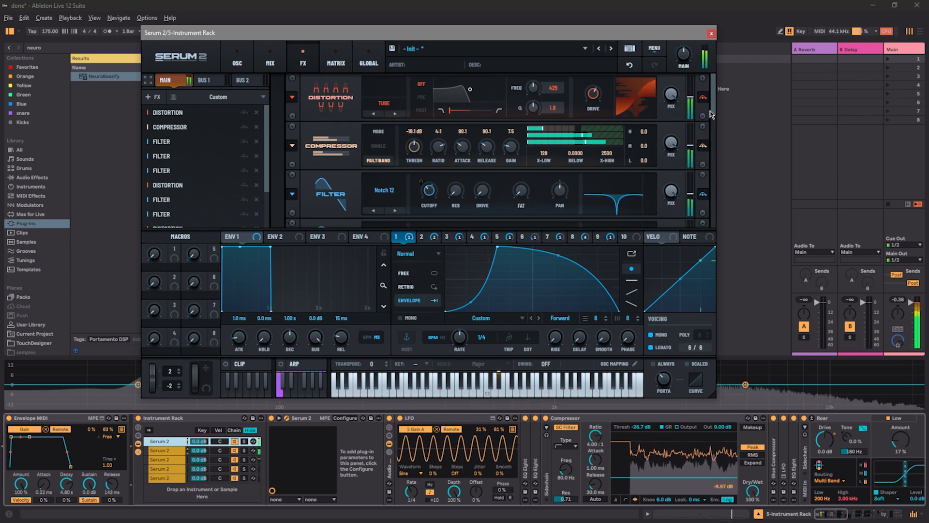
drag(711, 115, 720, 218)
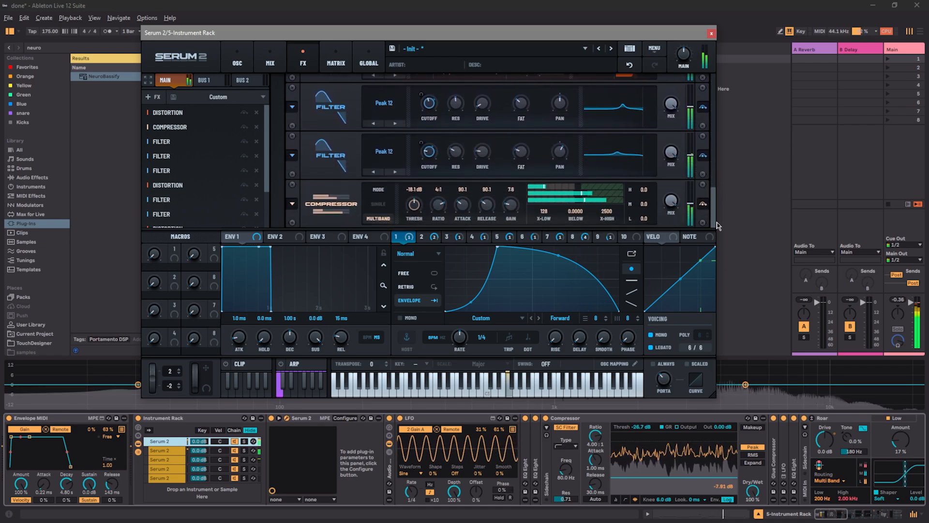
click(712, 34)
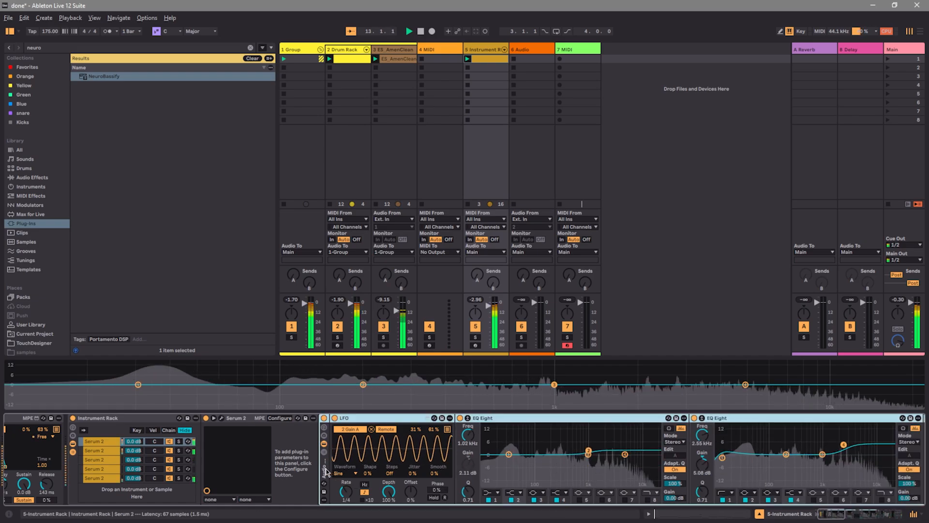
drag(830, 519, 885, 517)
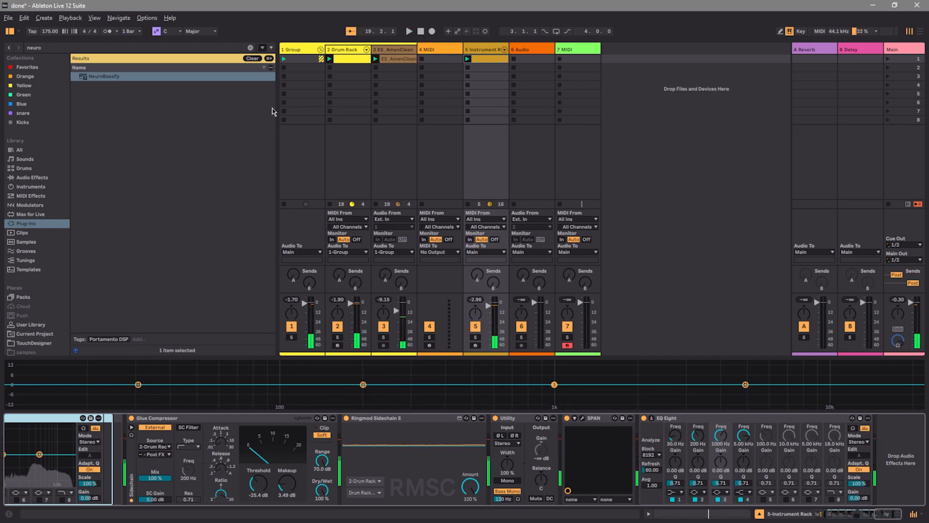
drag(884, 518, 823, 519)
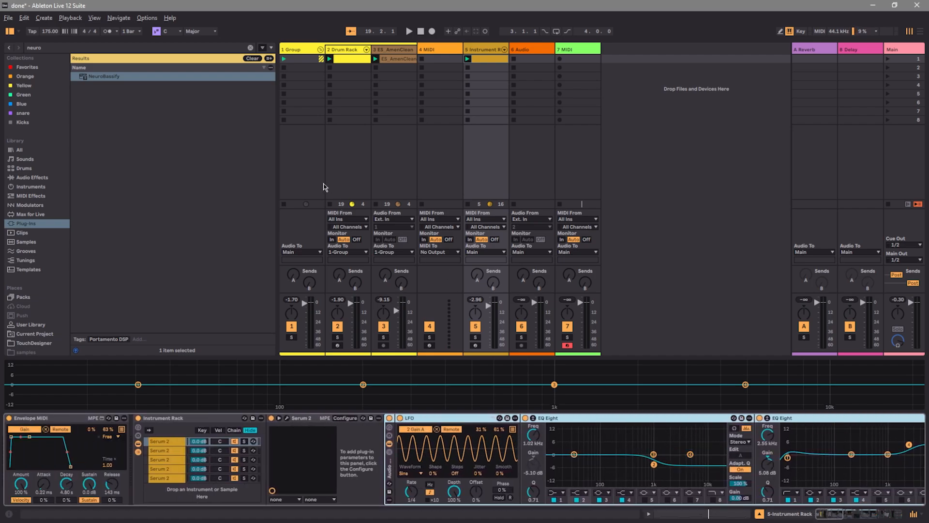
Mute the Instrument Rack track and reset playback to the start in Arrangement View
click(253, 58)
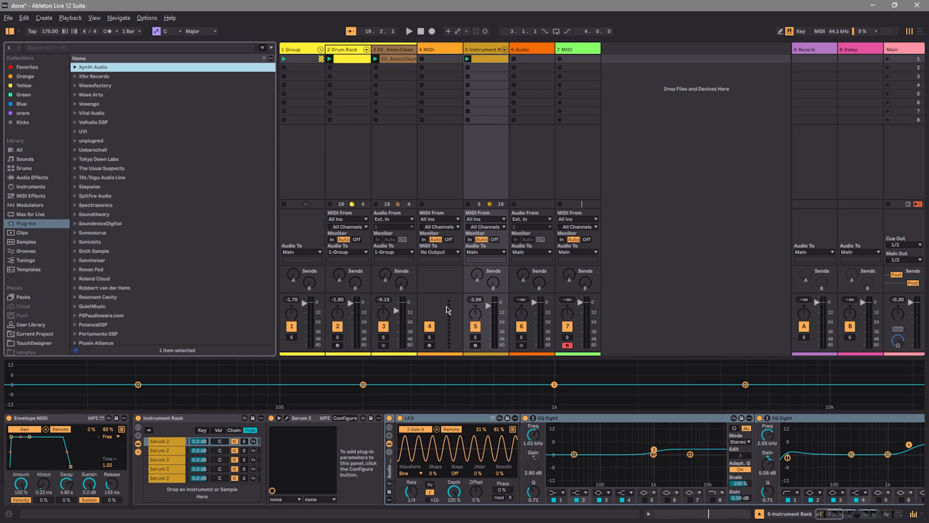
click(476, 326)
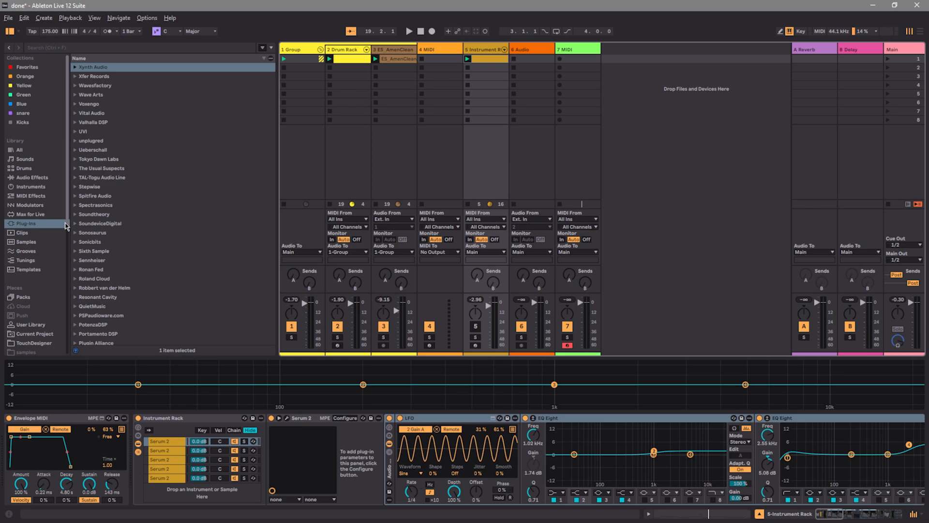
key(Tab)
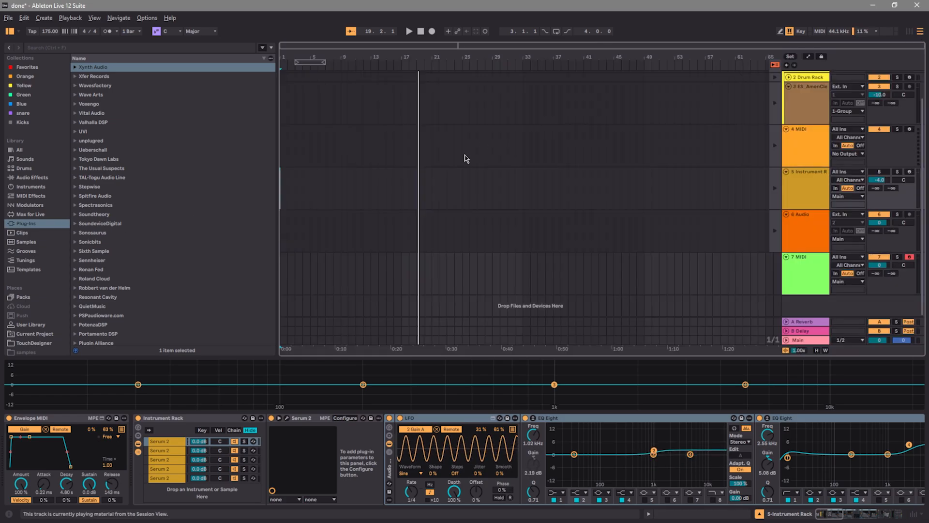
click(421, 31)
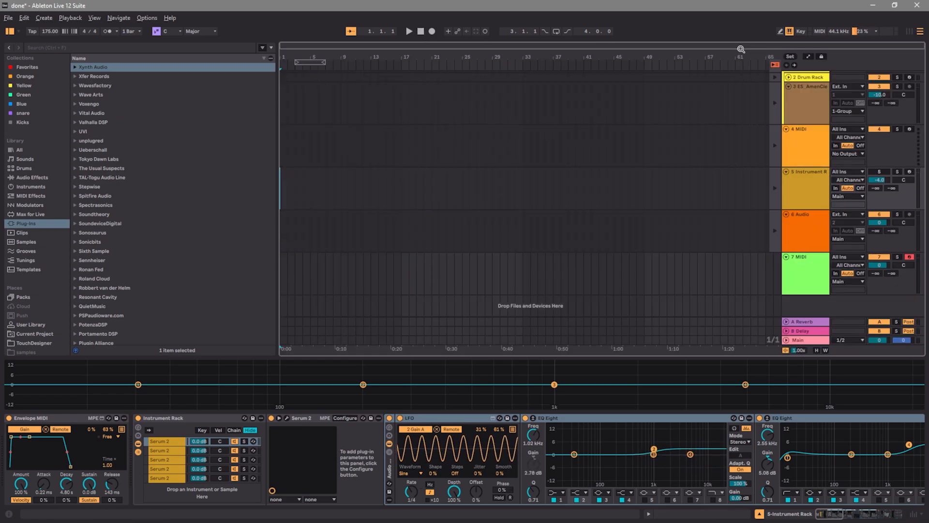
Fold the yellow drum group in the arrangement and mute it
click(824, 189)
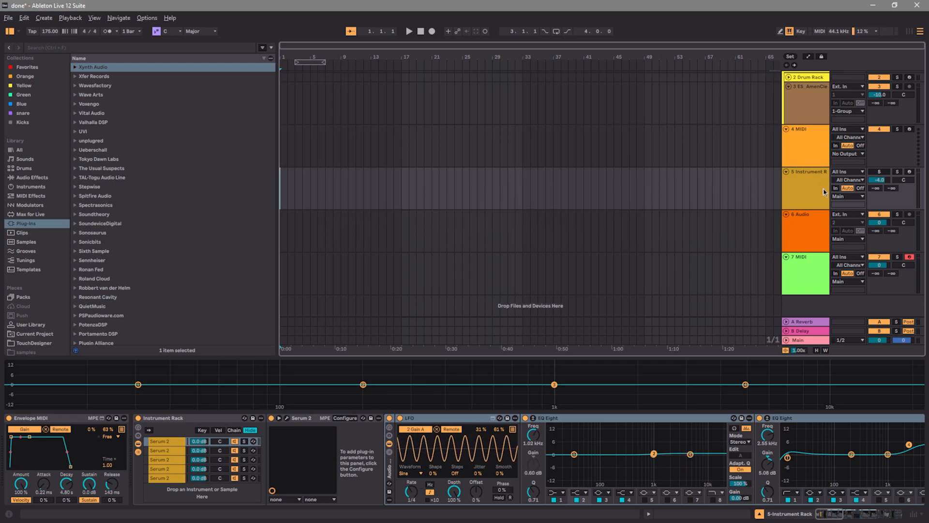
scroll(823, 188, up, 1)
click(789, 110)
click(787, 76)
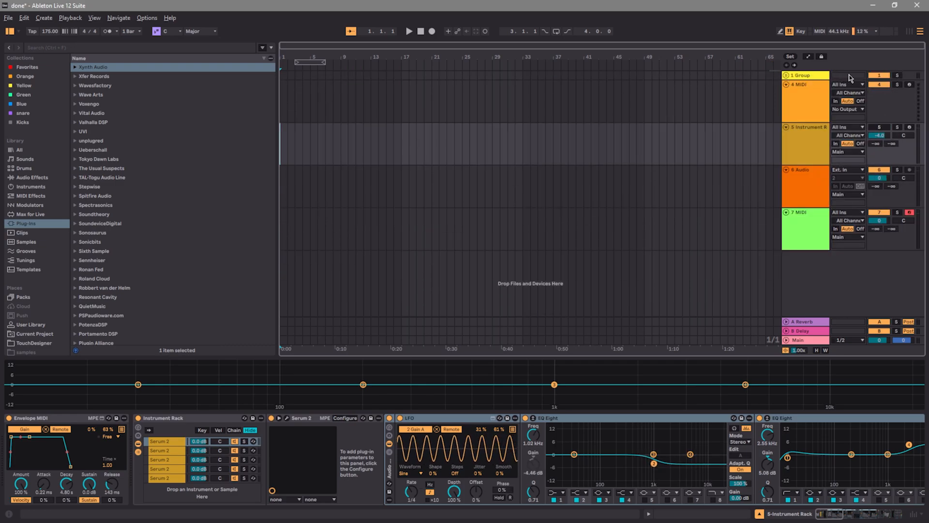
click(873, 76)
Delete the orange MIDI track and the orange audio track next to the Instrument Rack track
drag(815, 141, 815, 88)
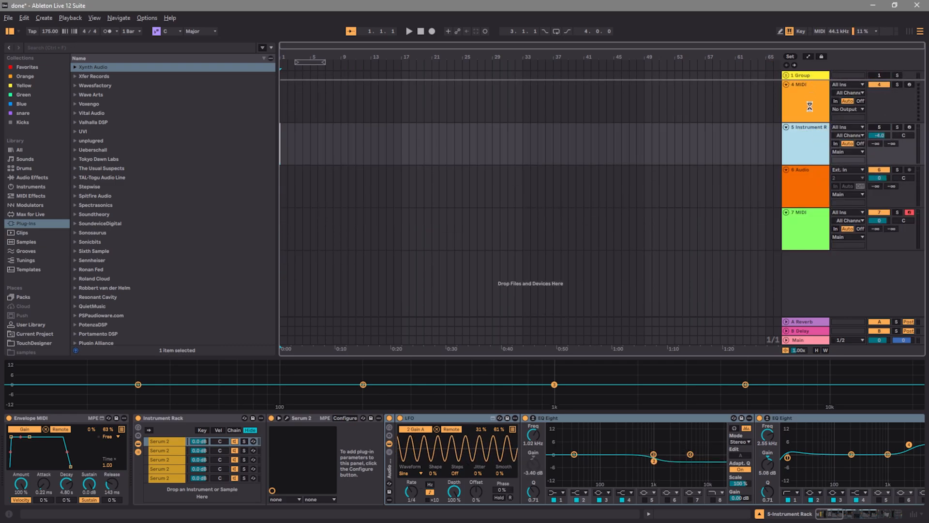
right_click(809, 138)
click(804, 165)
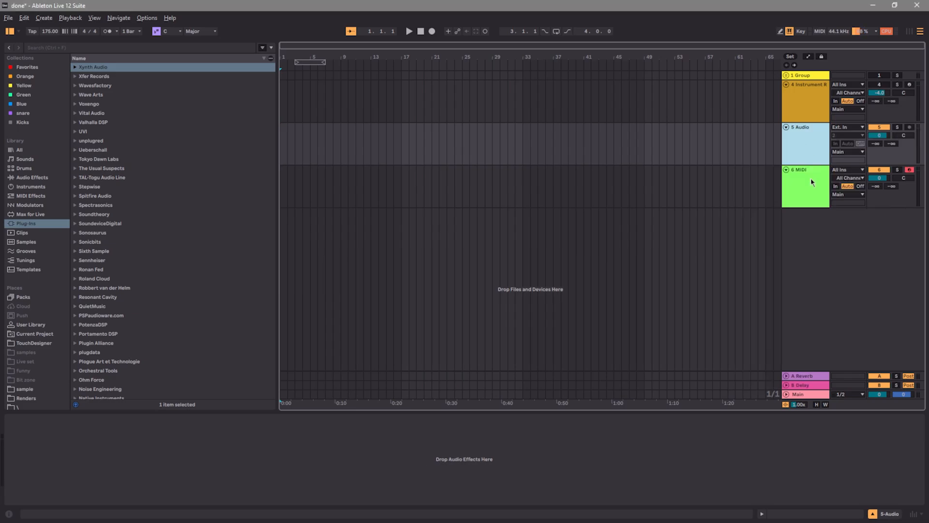
right_click(806, 153)
click(812, 157)
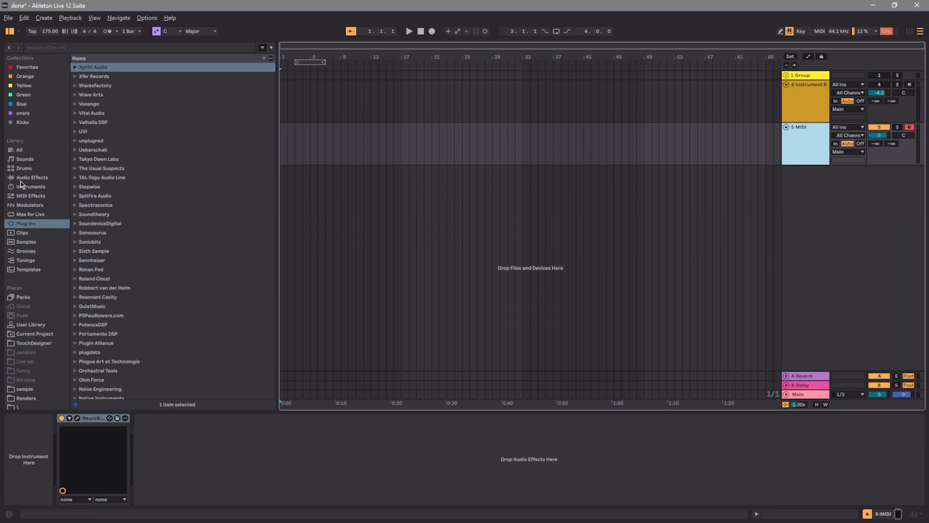
Search the plug-in library for "neuro" and clear the search
click(95, 49)
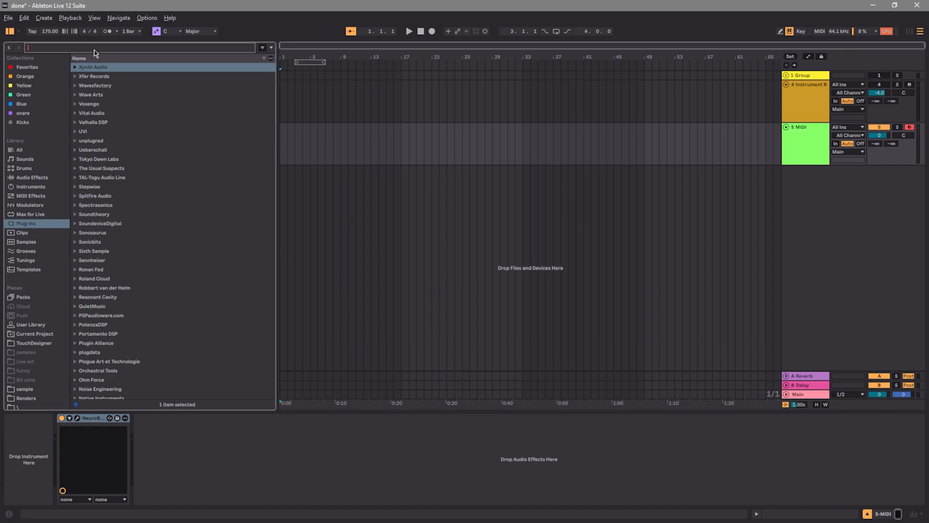
text(neuro)
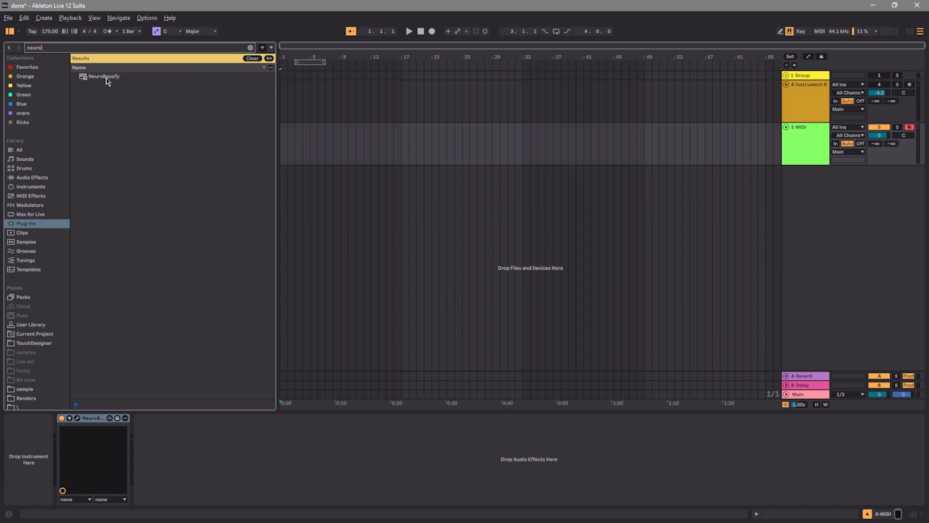
click(250, 58)
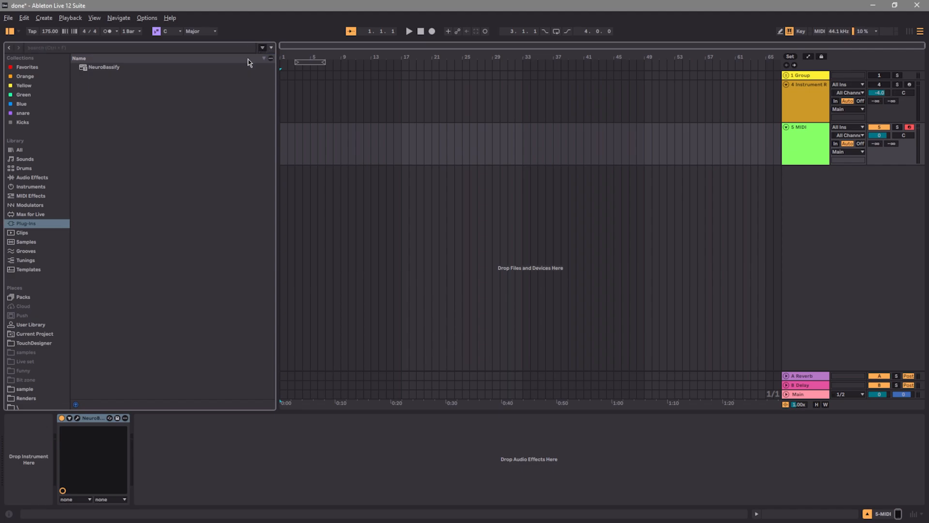
Show the sample folder in the browser and insert a new audio track below the green MIDI track
click(33, 179)
click(35, 389)
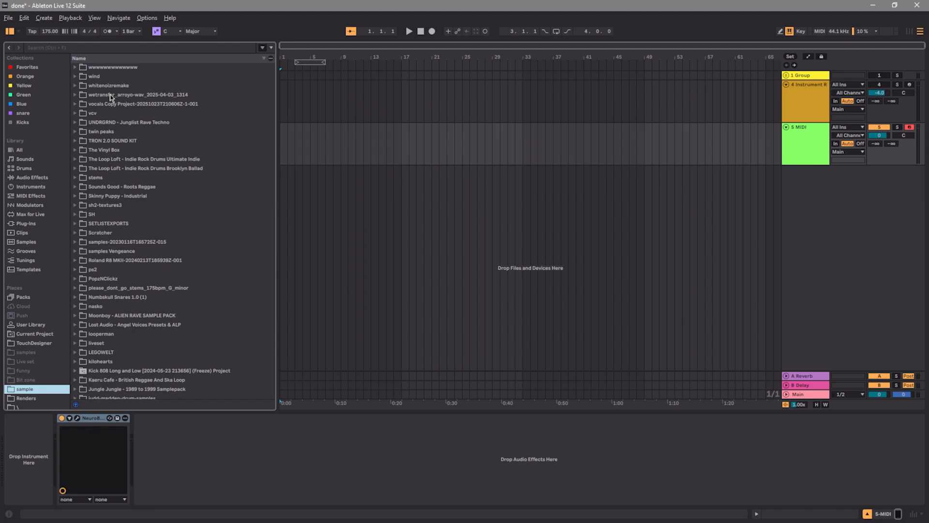
click(106, 49)
right_click(814, 209)
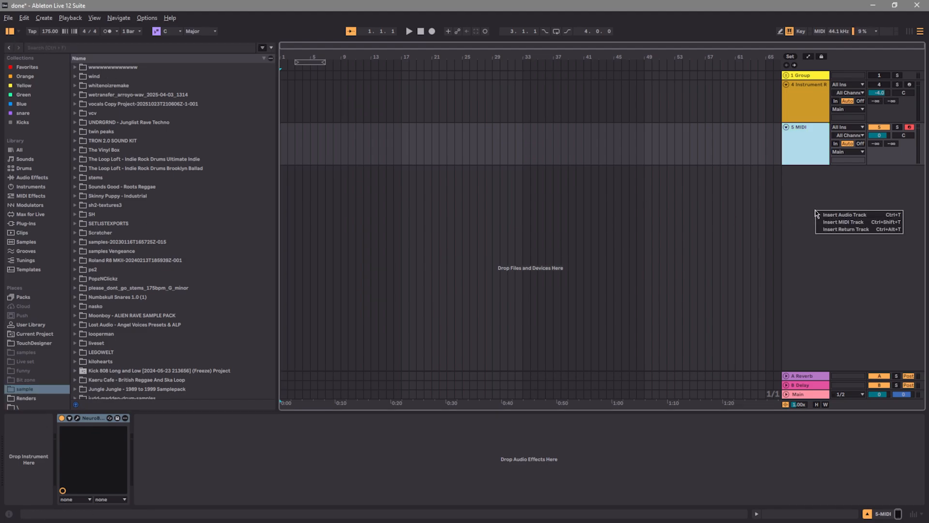
click(818, 215)
click(737, 198)
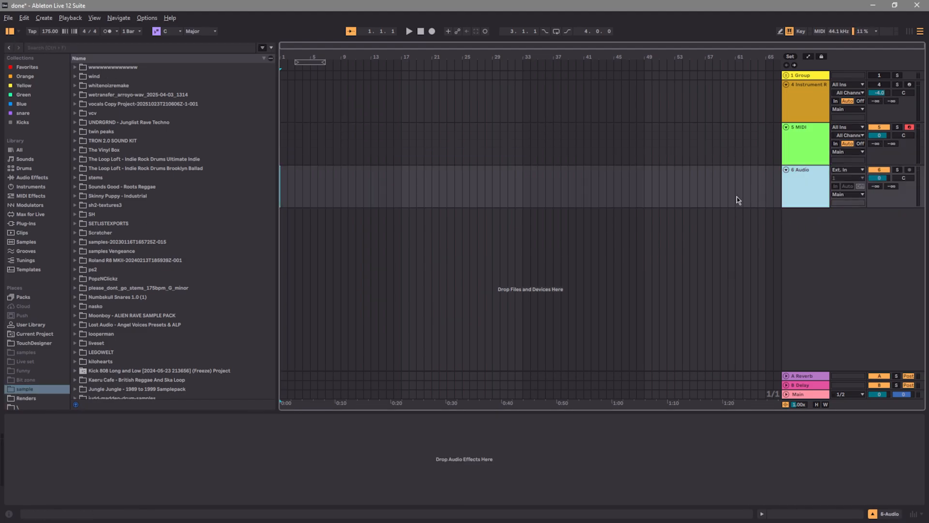
Search for "808 long", place the Kick 808 Long and Low (Freeze) clip at the start of the new audio track, and open the clip
click(123, 50)
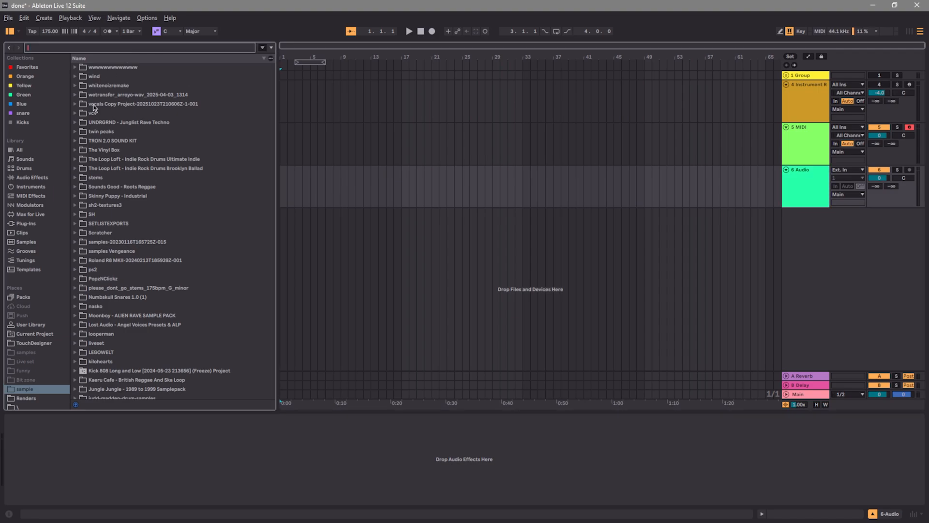
text(808)
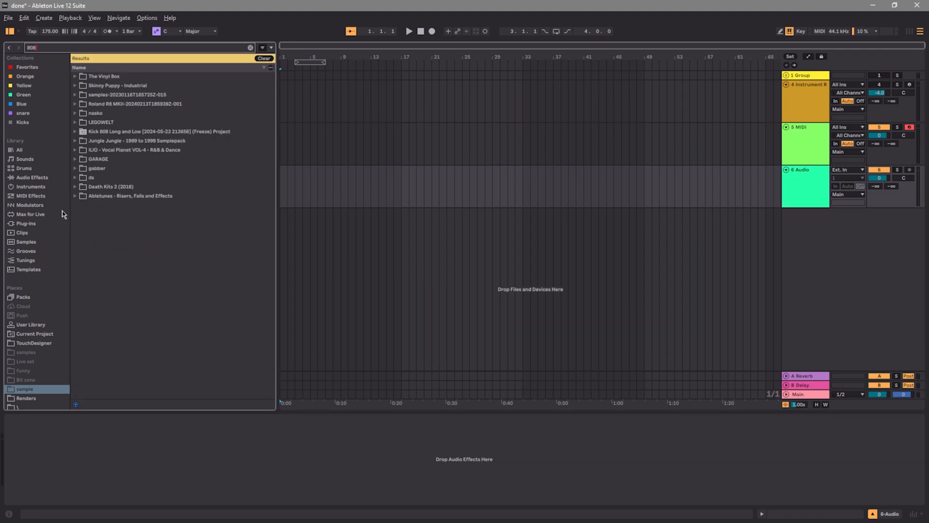
text( long)
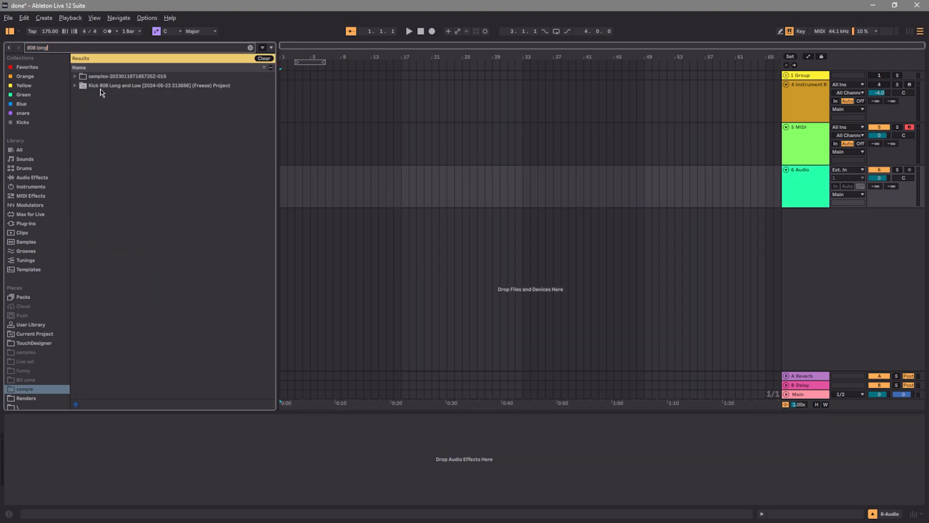
click(76, 86)
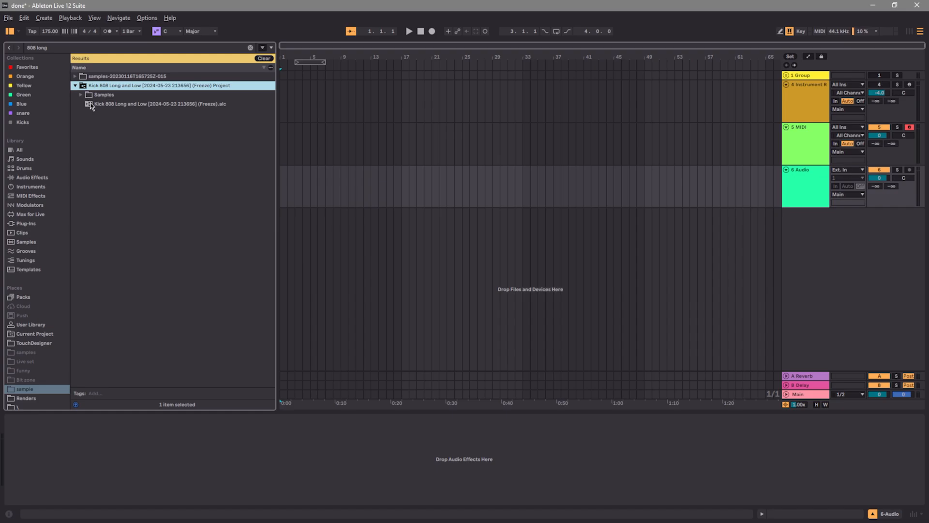
drag(91, 105, 316, 171)
double_click(289, 170)
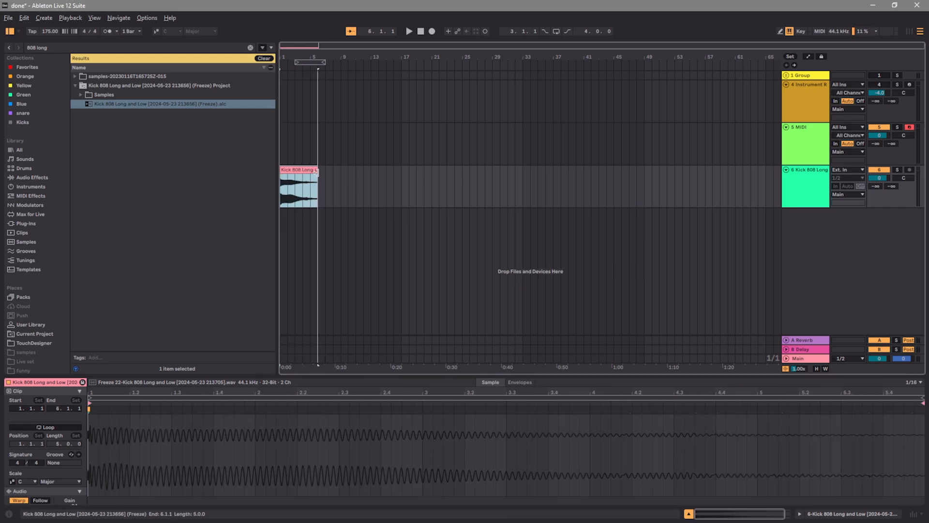
Play the 808 clip from the start of the arrangement and stop playback
click(421, 31)
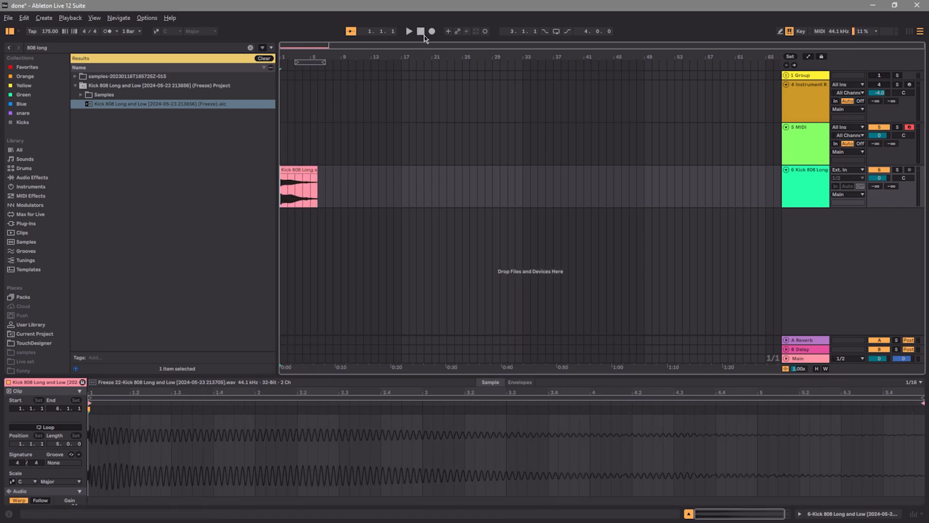
click(412, 32)
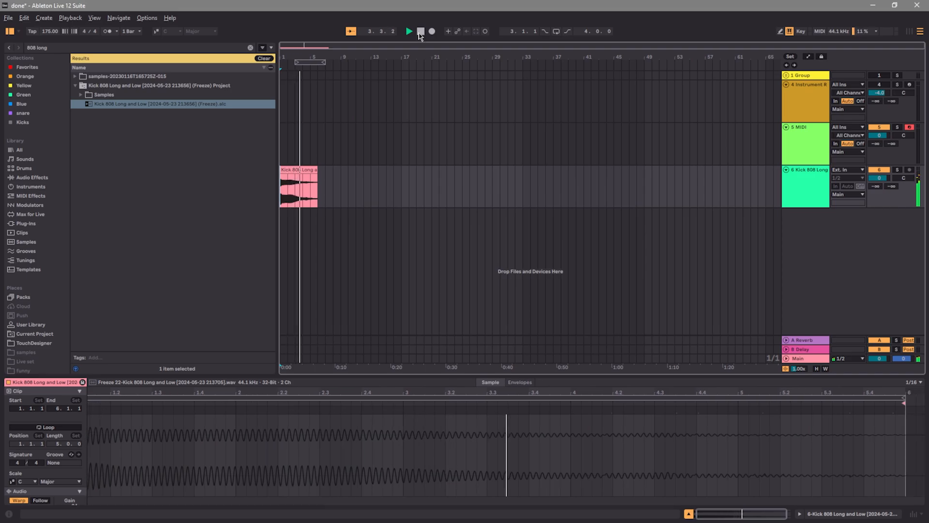
click(420, 32)
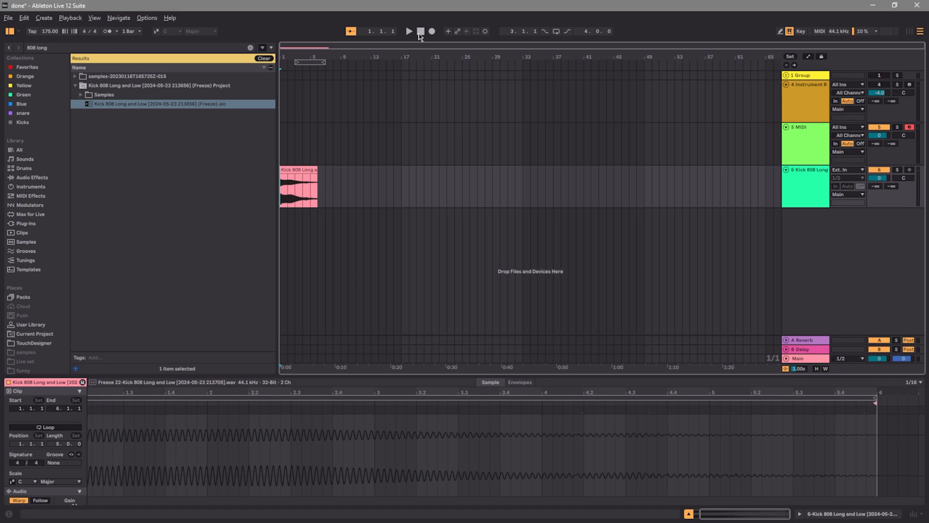
Add the Portamento DSP NeuroBassify plug-in to the Kick 808 Long track and close its window
click(793, 196)
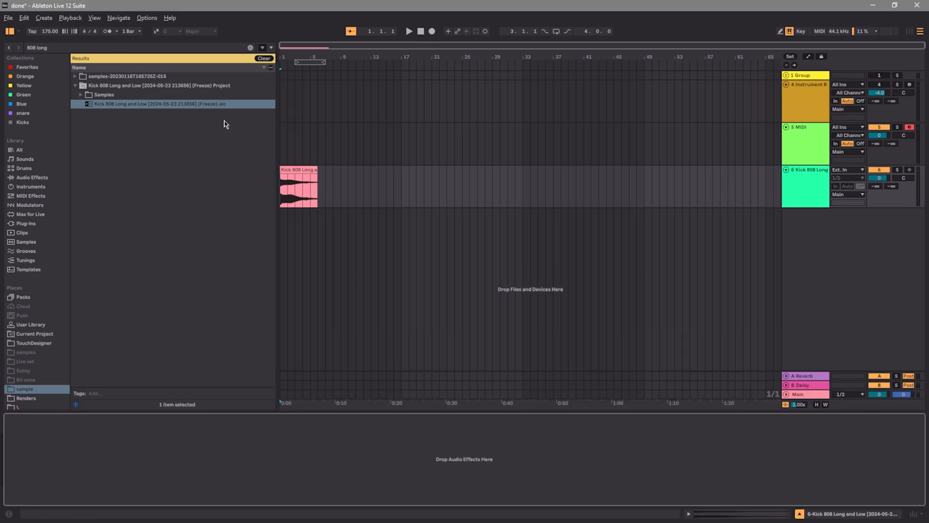
click(262, 59)
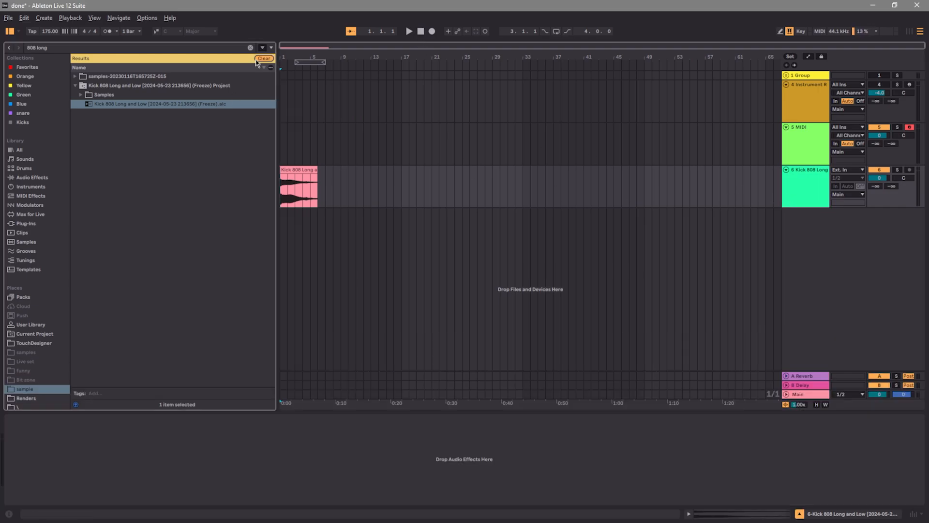
click(35, 224)
click(117, 50)
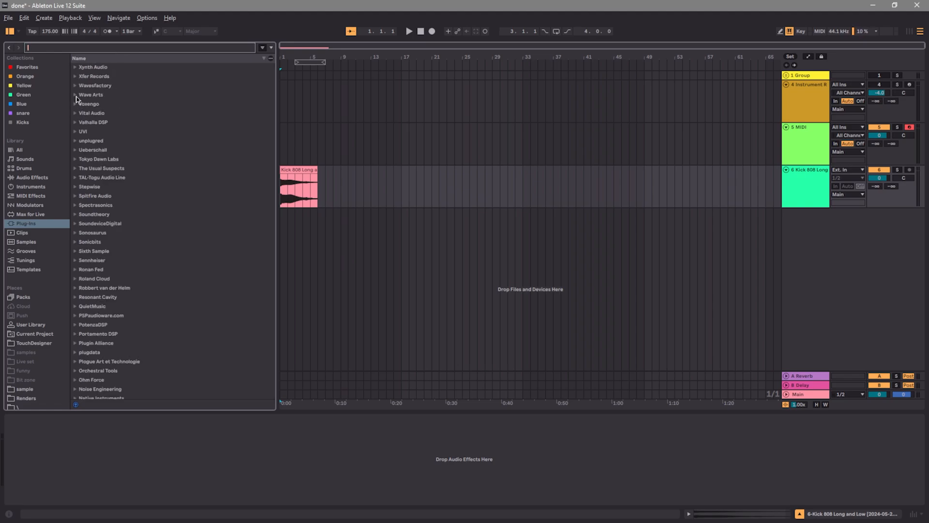
scroll(75, 337, down, 3)
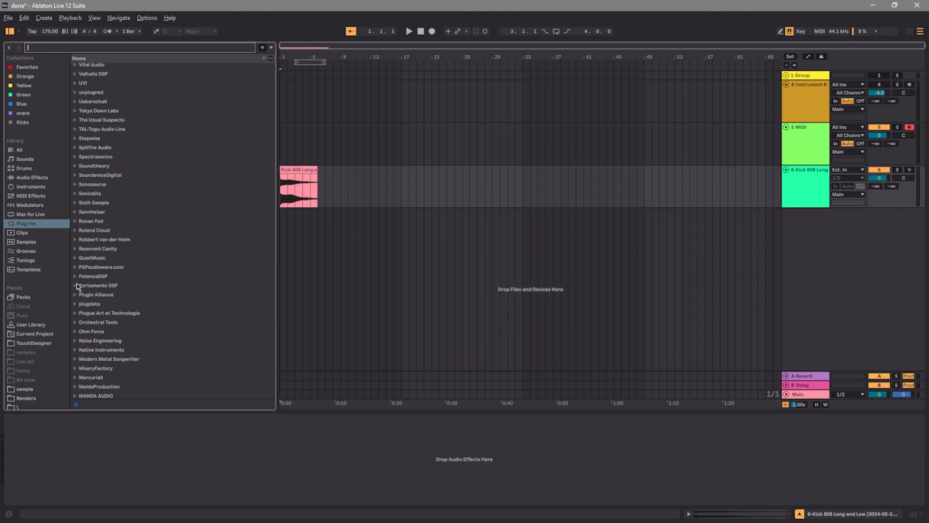
click(76, 286)
drag(107, 295, 808, 188)
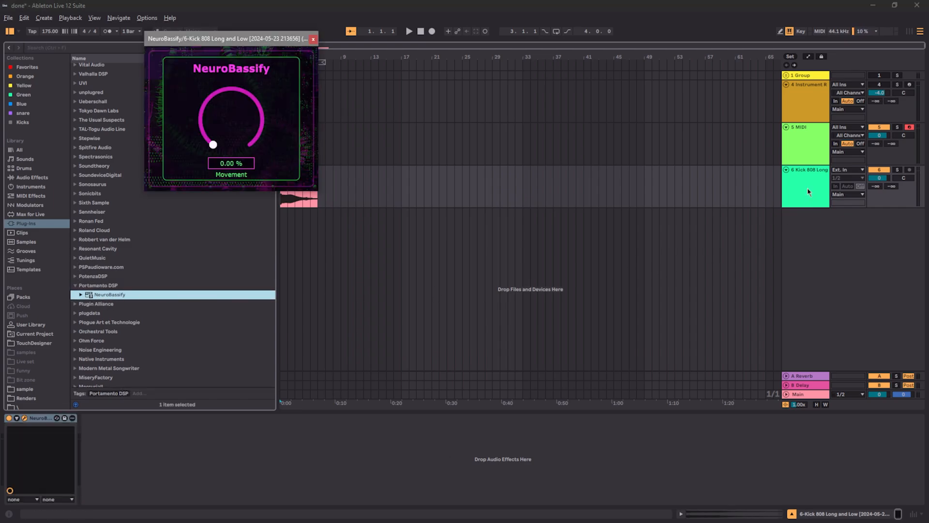
click(313, 39)
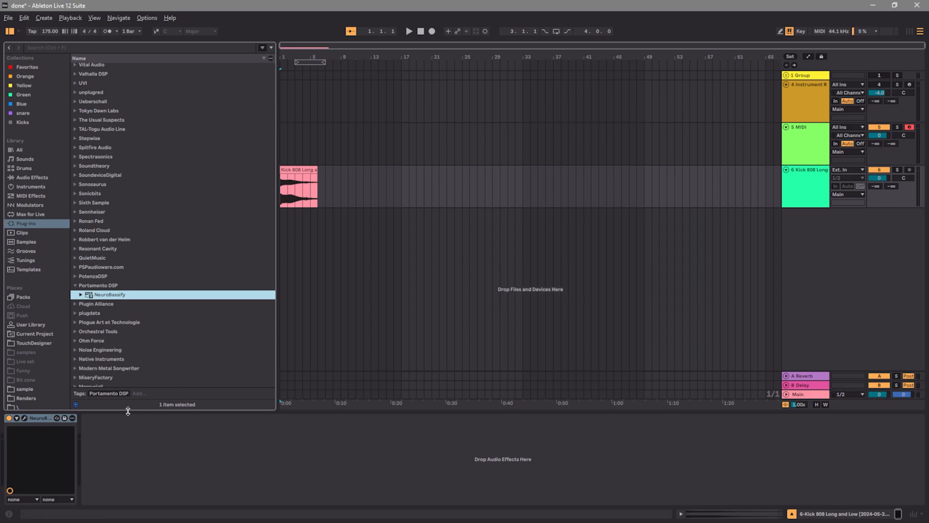
Reopen the NeuroBassify window and set Movement to 34%
click(25, 418)
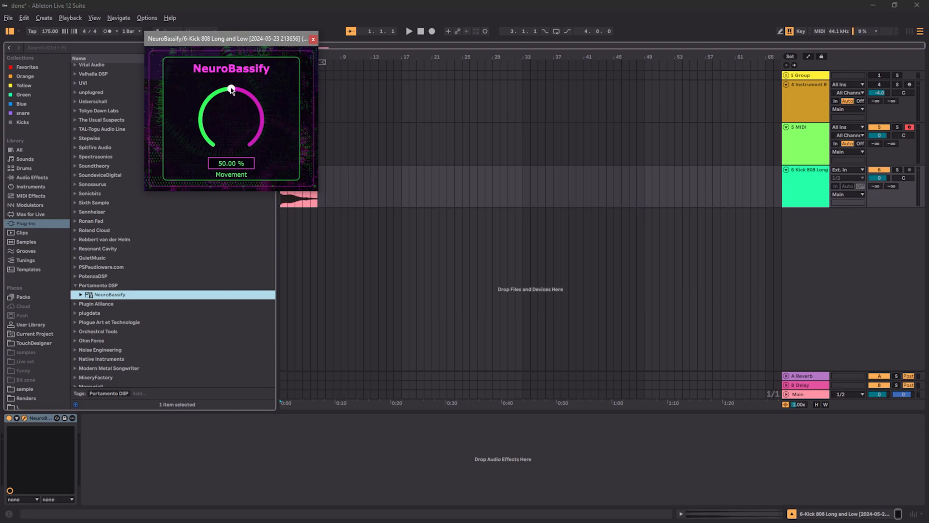
mouse_move(231, 89)
mouse_down()
mouse_move(220, 121)
mouse_move(247, 83)
mouse_up()
drag(257, 103, 224, 118)
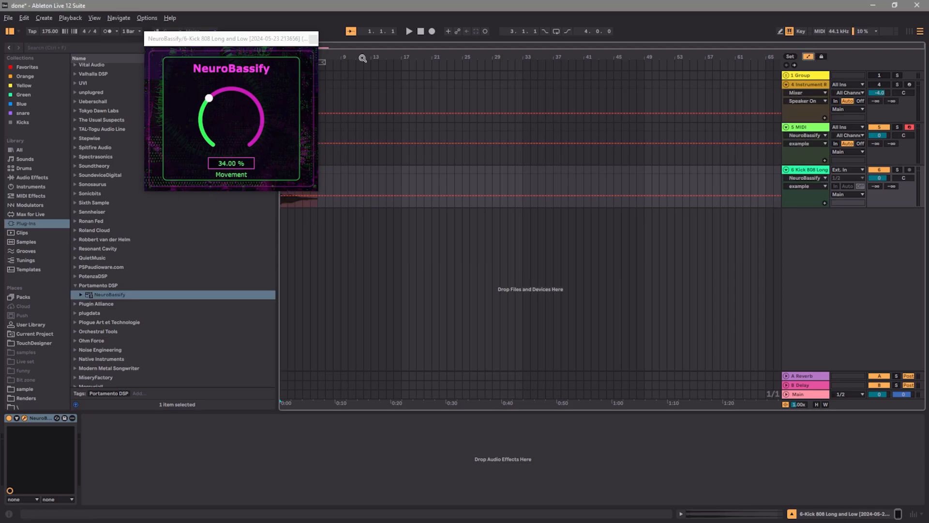
Draw a NeuroBassify Movement automation falling from 100% to 0% across the 808 clip, hide the automation and play the result
drag(244, 42, 565, 83)
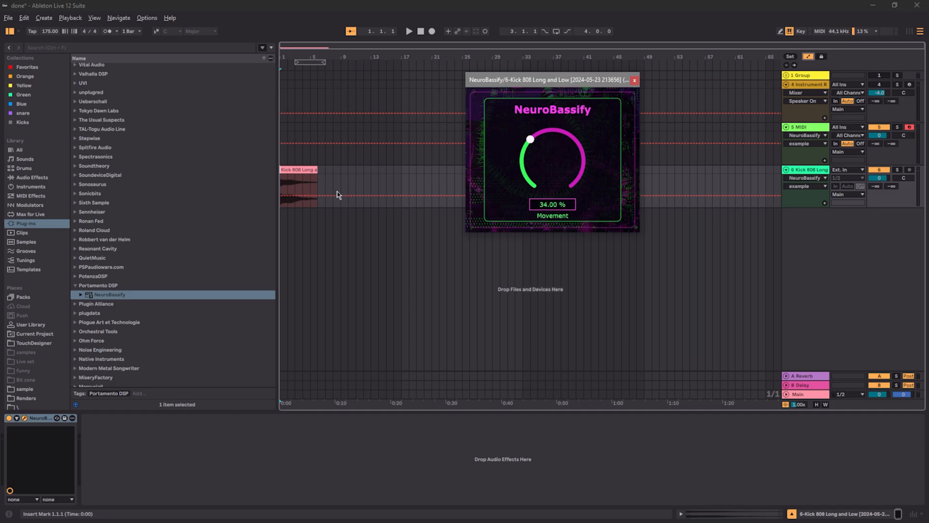
mouse_move(318, 194)
mouse_down()
mouse_move(306, 194)
mouse_move(329, 204)
mouse_up()
key(a)
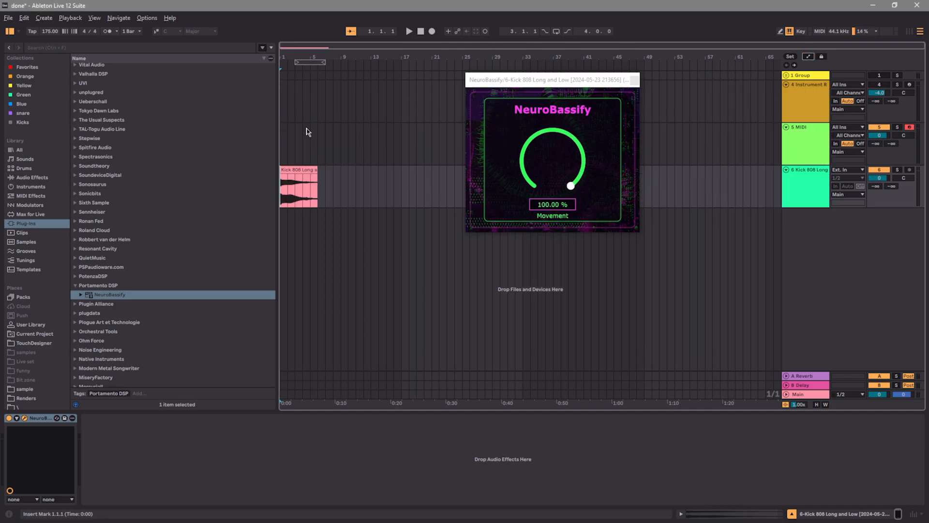
click(409, 32)
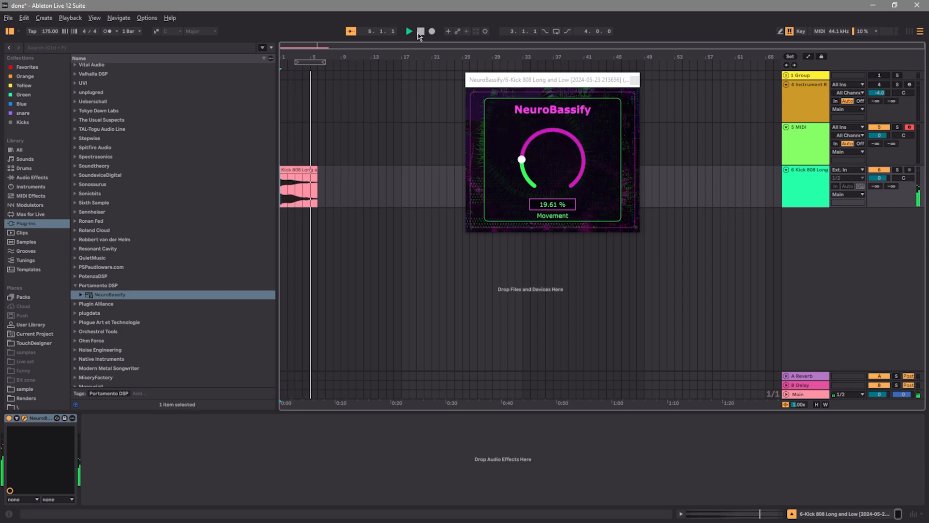
click(419, 34)
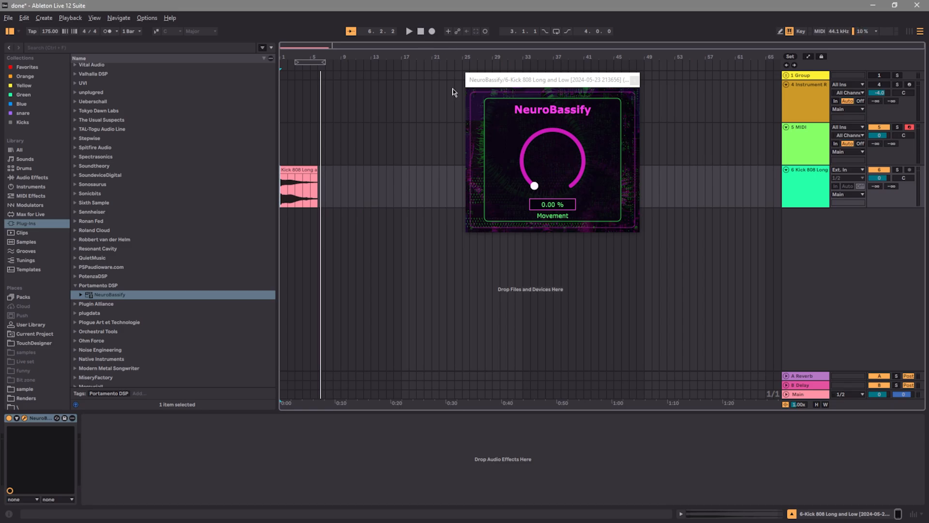
Raise the 808 clip's gain to 20.3 dB and move the NeuroBassify window lower in the arrangement
click(315, 191)
scroll(86, 459, down, 5)
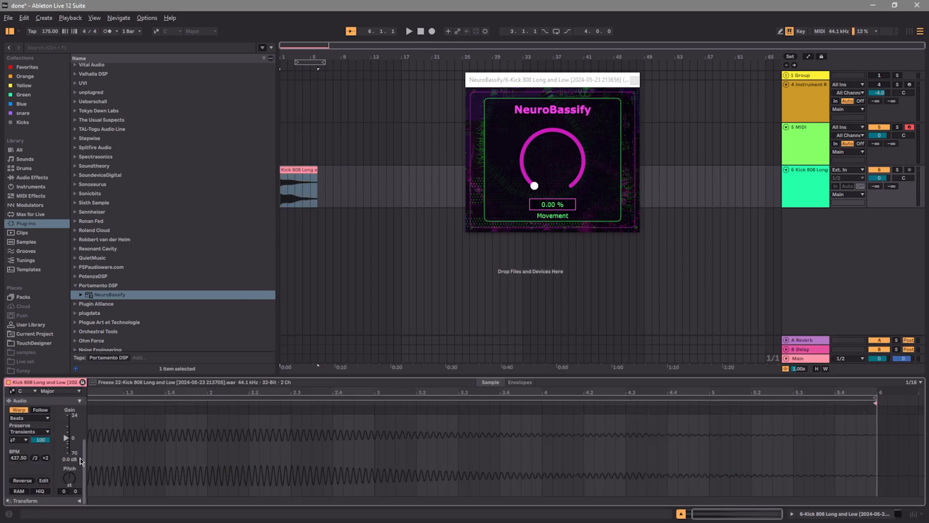
drag(67, 434, 66, 419)
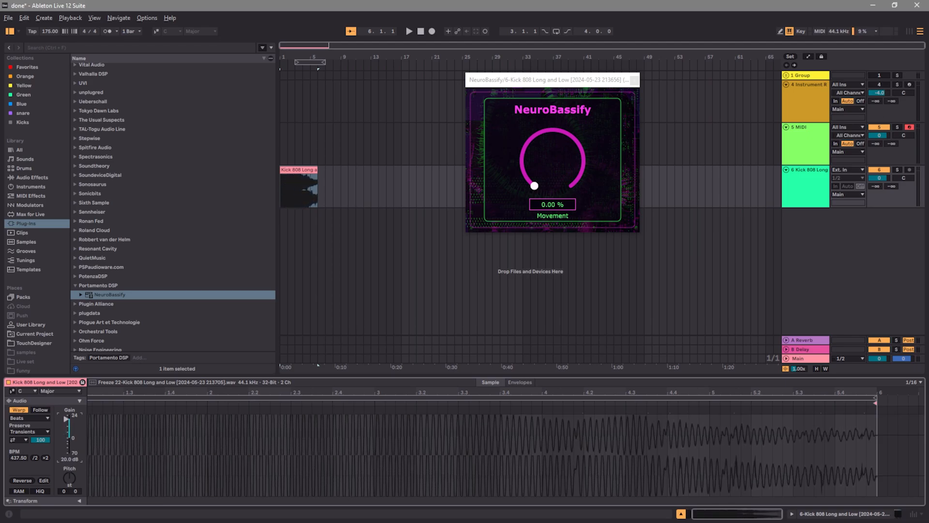
drag(535, 79, 517, 119)
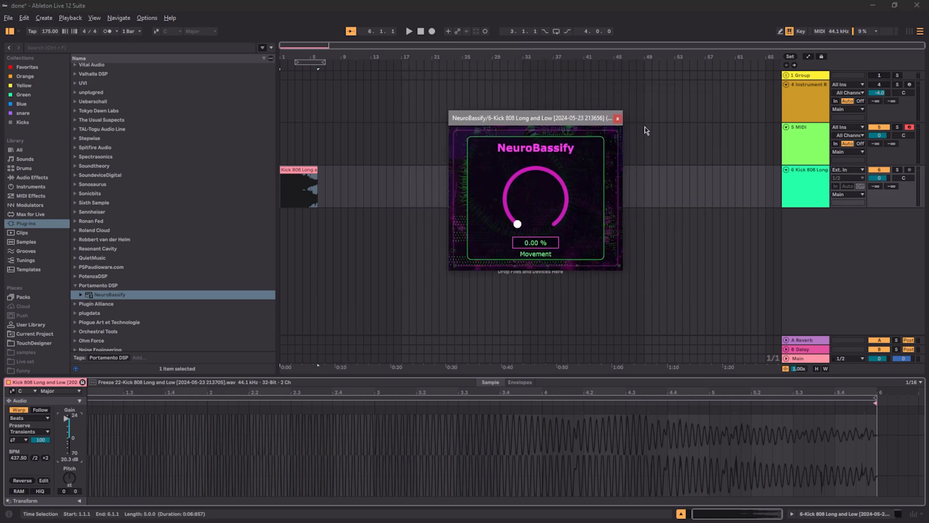
Play the louder 808 clip through NeuroBassify from the start, close the plug-in window and stop playback
click(421, 32)
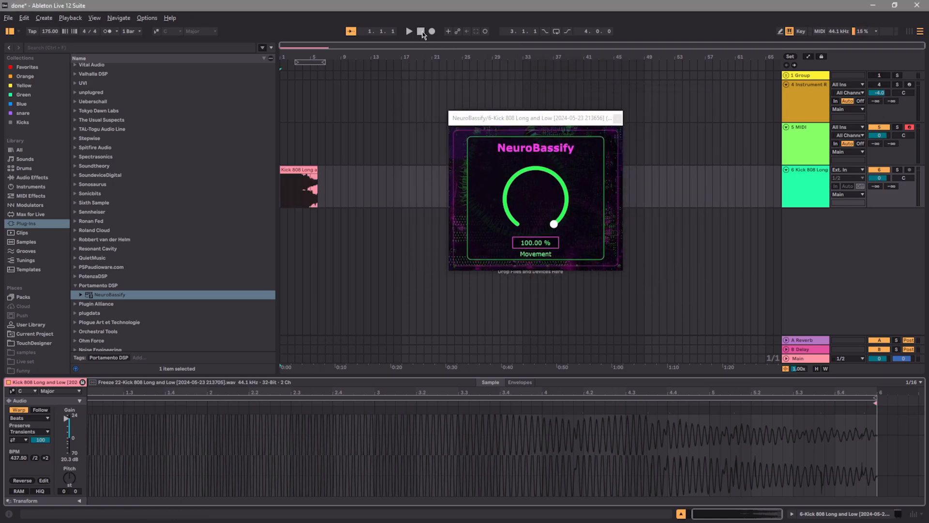
click(806, 185)
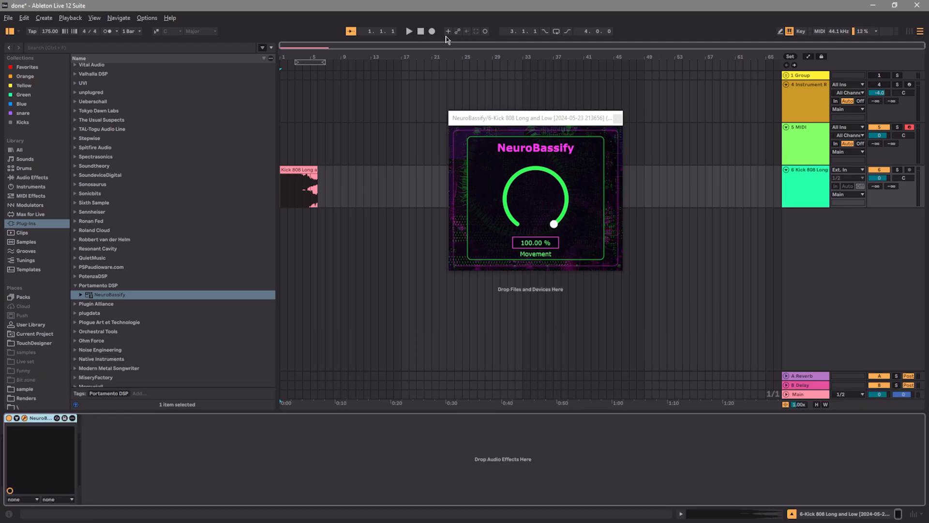
click(409, 32)
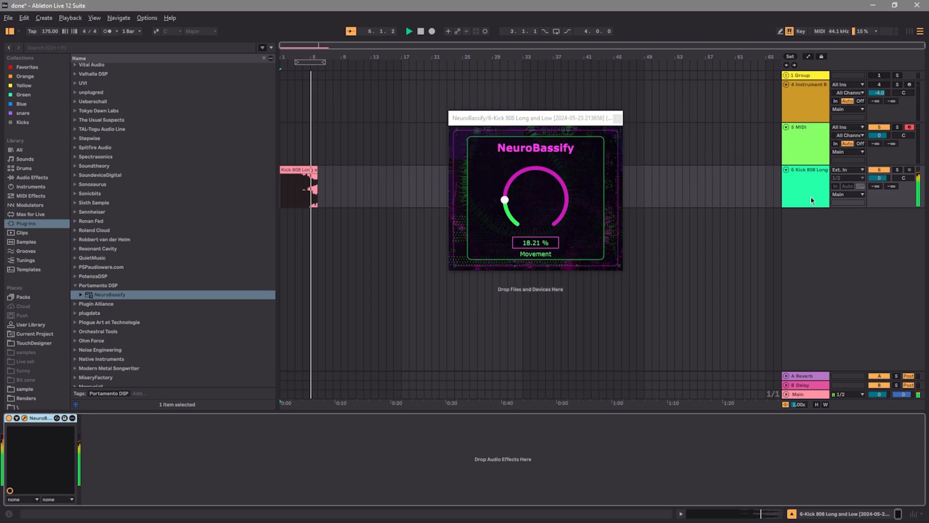
click(618, 118)
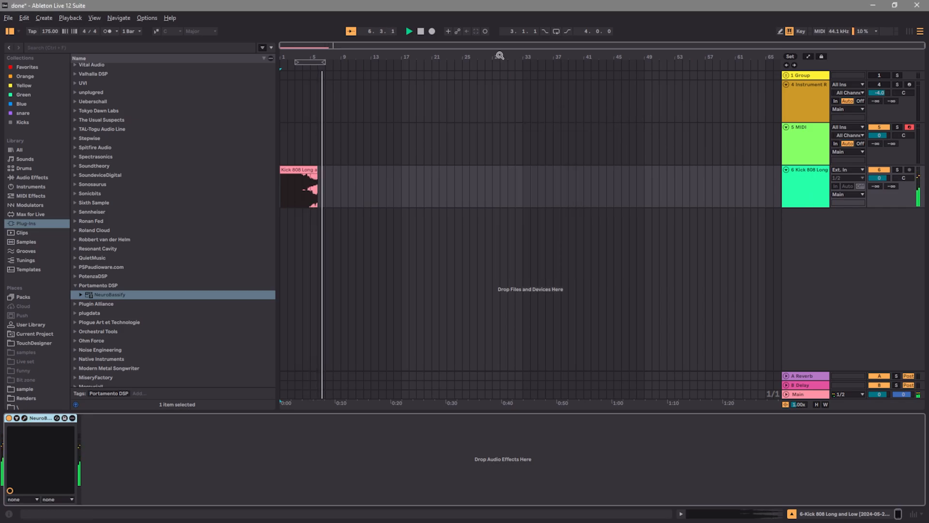
key(space)
Add a Saturator with 8.6 dB drive after NeuroBassify on the Kick 808 Long track and a copy of NeuroBassify behind it
click(798, 184)
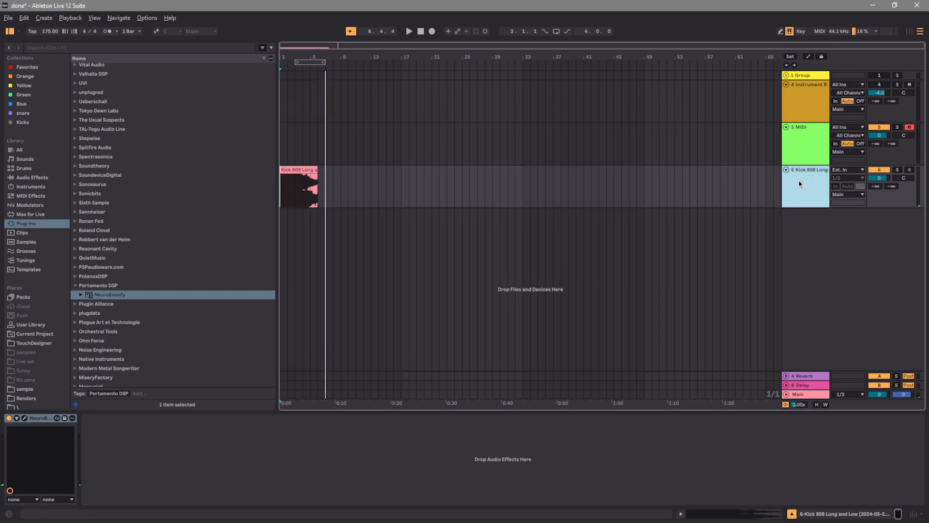
click(799, 184)
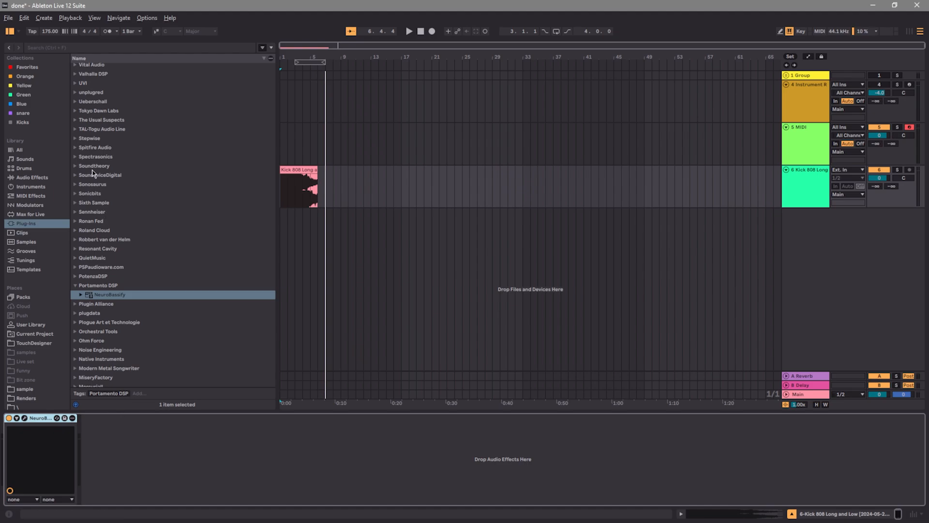
click(19, 178)
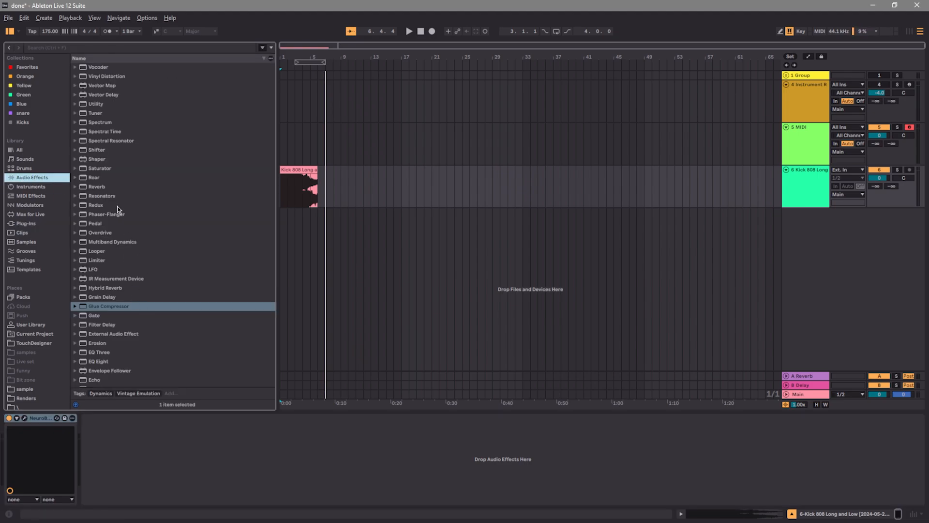
double_click(100, 168)
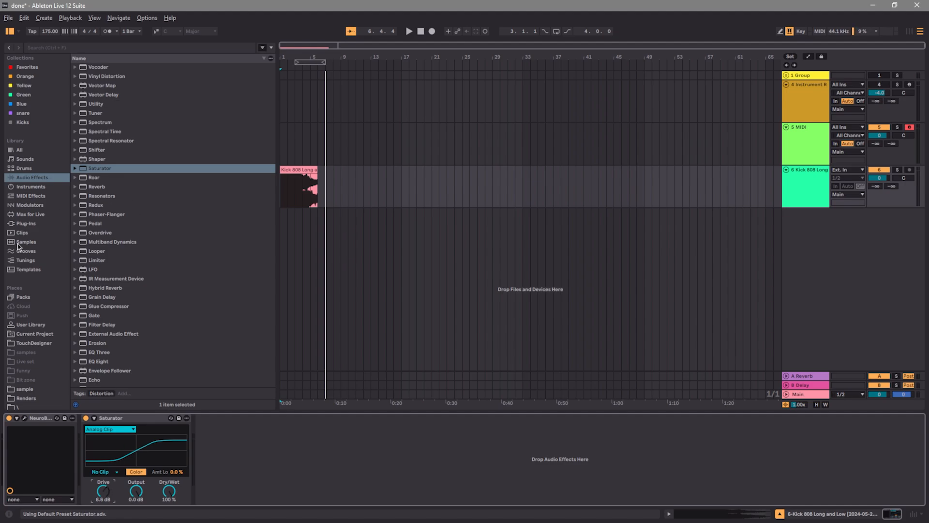
right_click(32, 416)
click(53, 326)
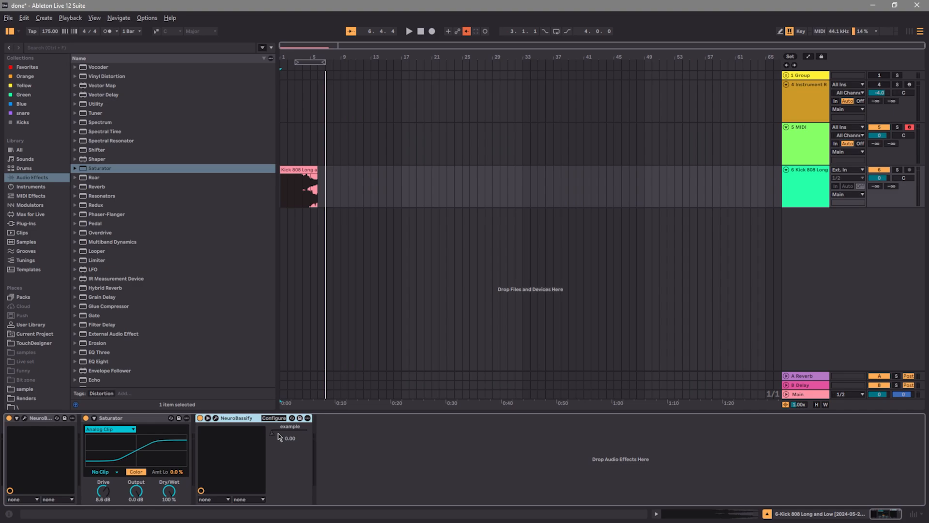
Show the second NeuroBassify's example automation, draw a zigzag envelope across the 808 clip and play it from the start
right_click(275, 435)
click(282, 452)
right_click(276, 434)
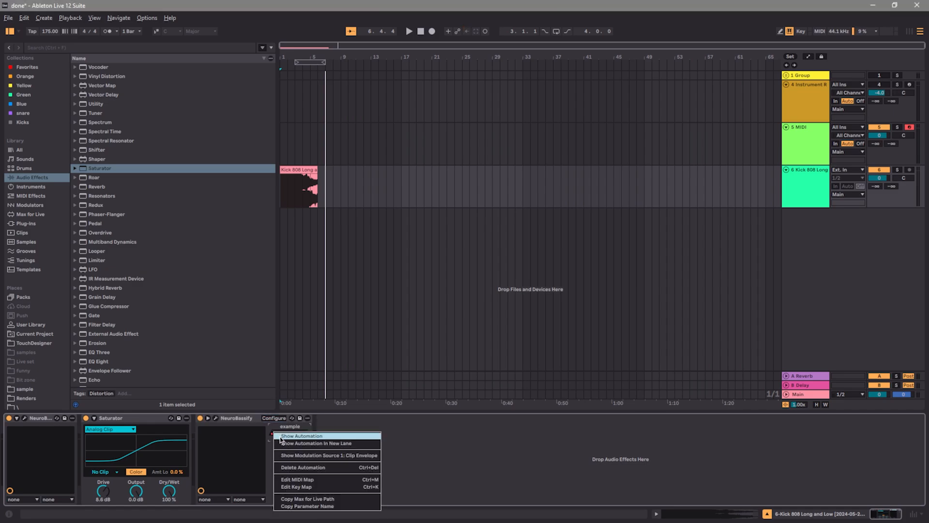
click(280, 436)
mouse_move(299, 193)
mouse_down()
mouse_move(299, 207)
mouse_move(287, 207)
mouse_move(302, 175)
mouse_move(302, 206)
mouse_move(310, 175)
mouse_move(303, 206)
mouse_move(310, 206)
mouse_up()
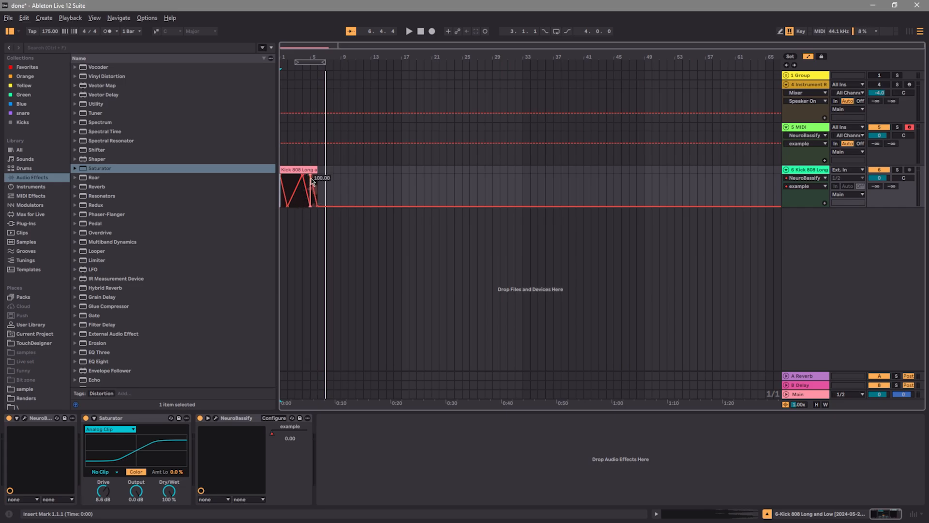
click(421, 34)
click(410, 32)
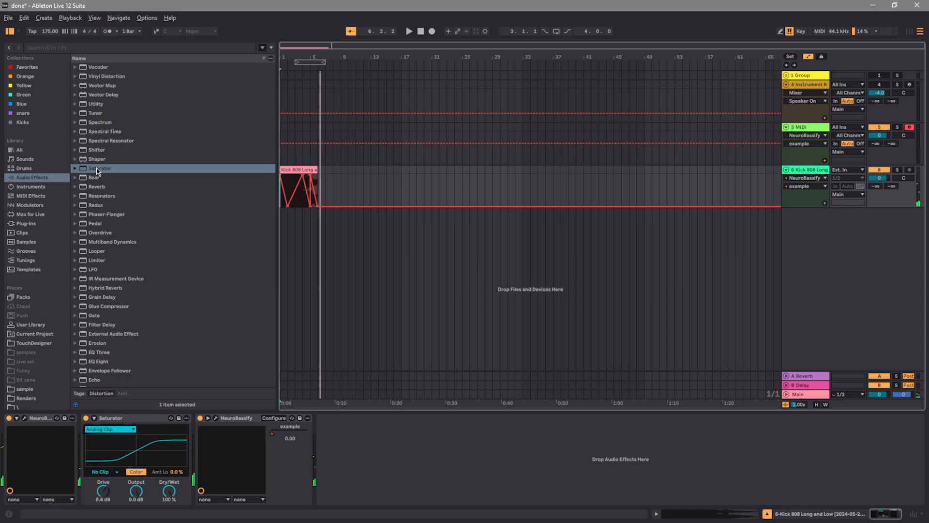
Add another Saturator with 4.6 dB drive at the end of the device chain and paste a copy of NeuroBassify after it
drag(97, 170, 334, 444)
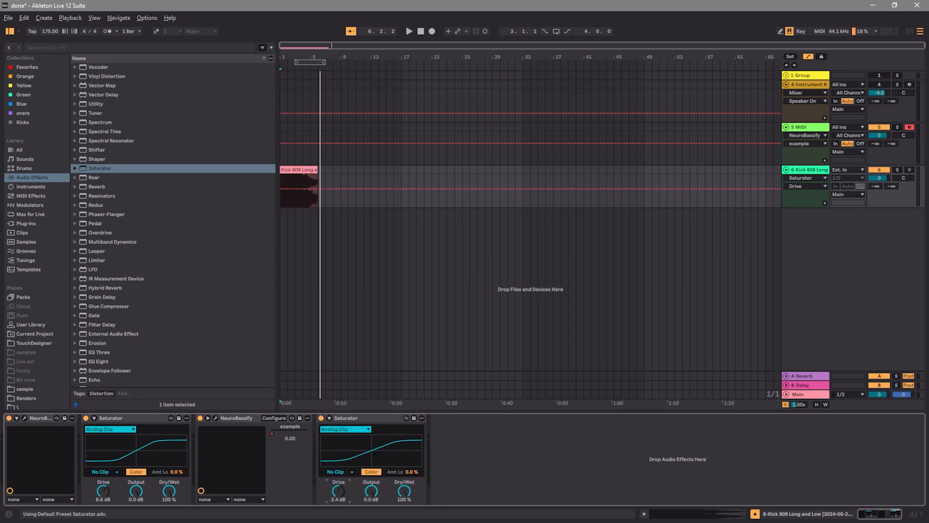
right_click(244, 421)
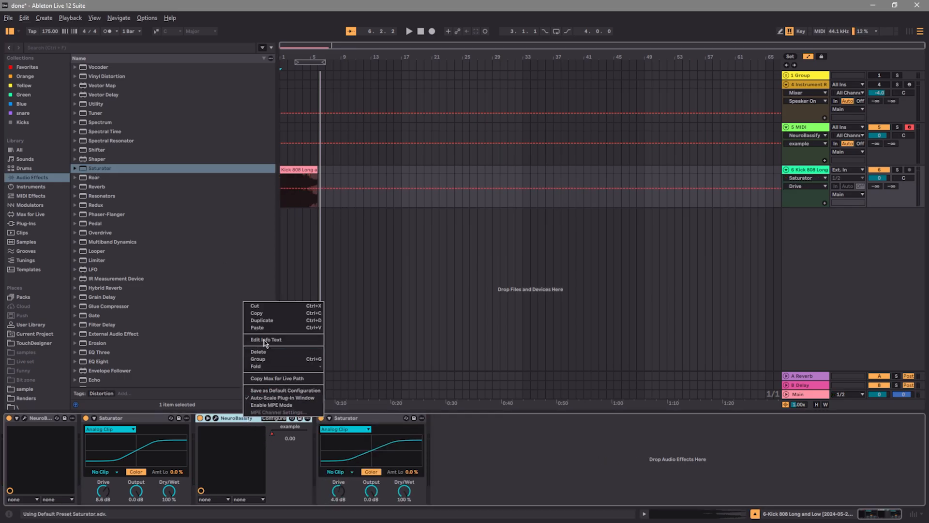
click(261, 314)
right_click(437, 440)
click(443, 441)
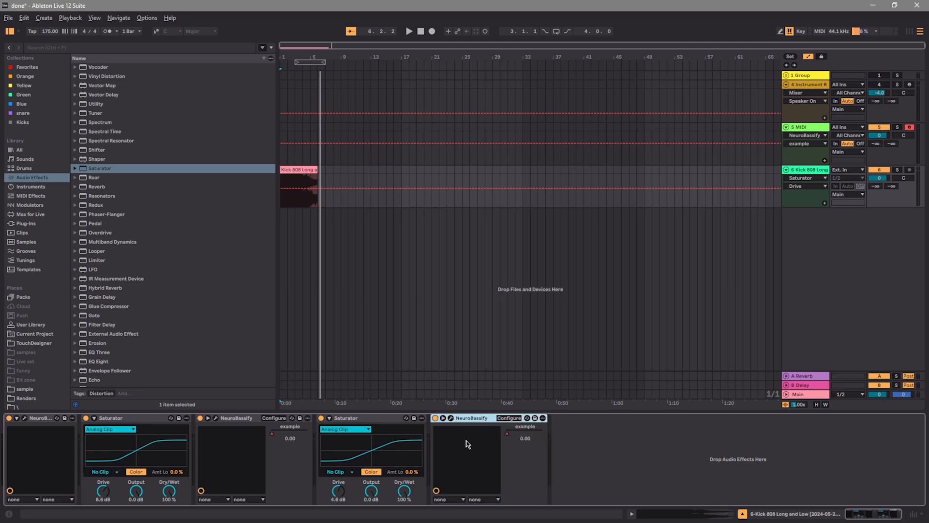
Show the last NeuroBassify's example automation and reshape its zigzag envelope over the 808 clip with additional points
right_click(508, 434)
click(516, 438)
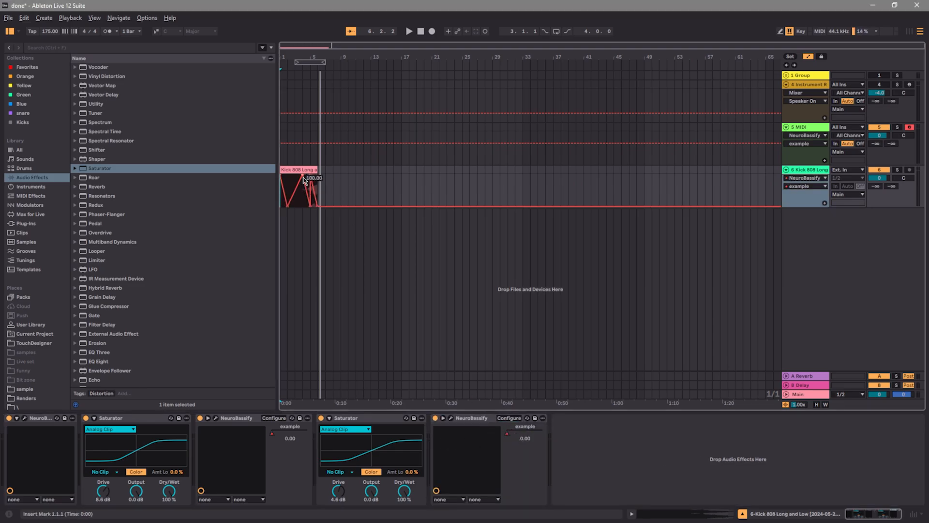
mouse_move(303, 177)
mouse_down()
mouse_move(284, 186)
mouse_move(303, 197)
mouse_move(314, 179)
mouse_up()
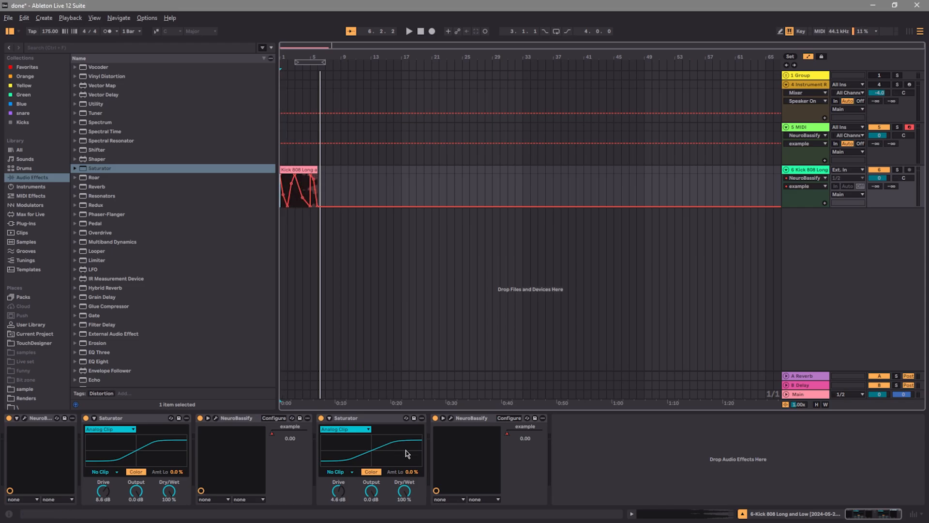
Play the 808 clip from the start to hear the reshaped automation
click(421, 31)
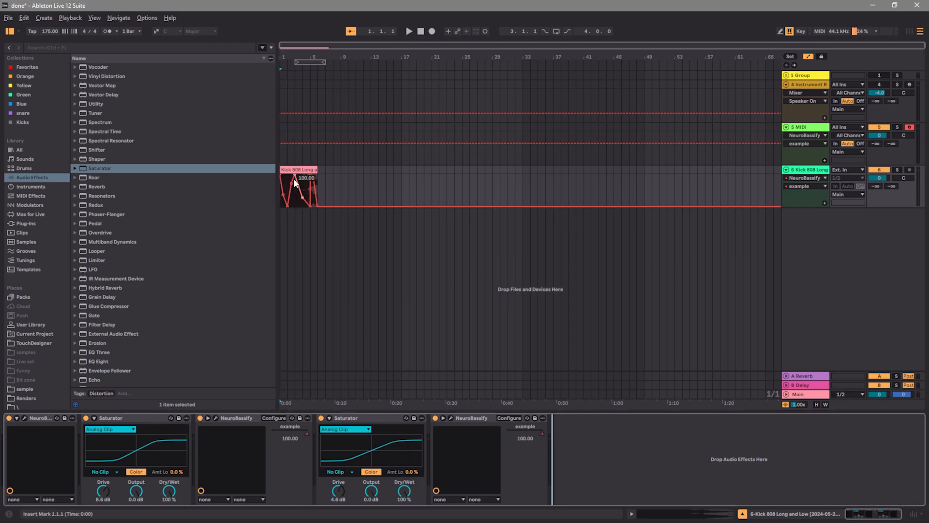
click(410, 32)
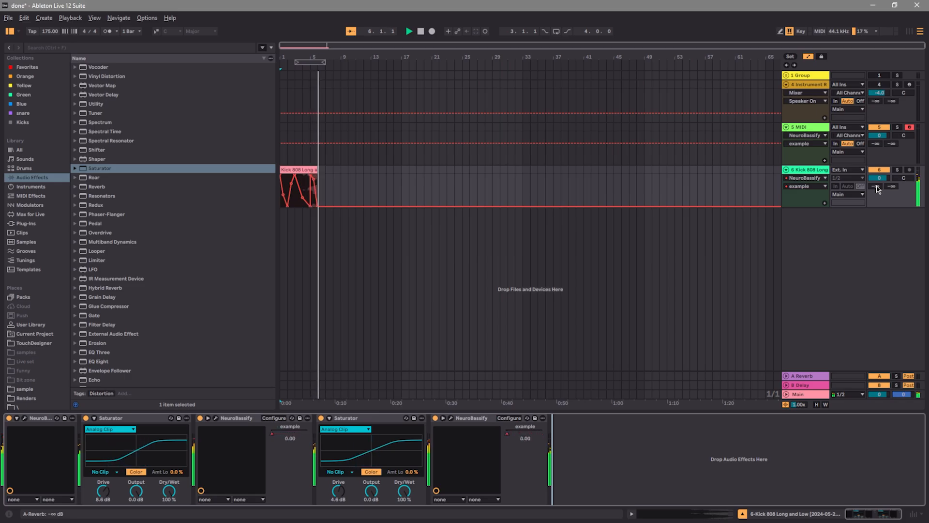
click(421, 32)
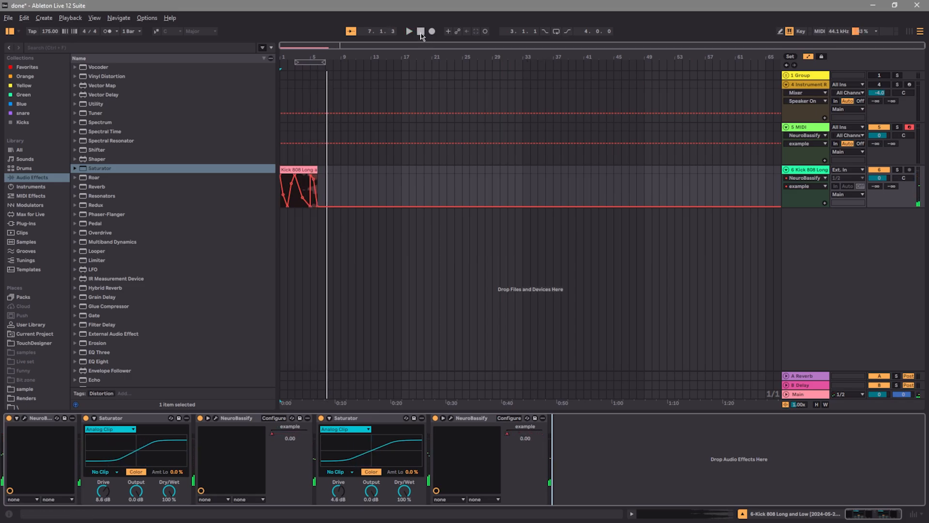
Show the A-Reverb send automation on the Kick 808 Long track and set the send to 0 dB
right_click(874, 189)
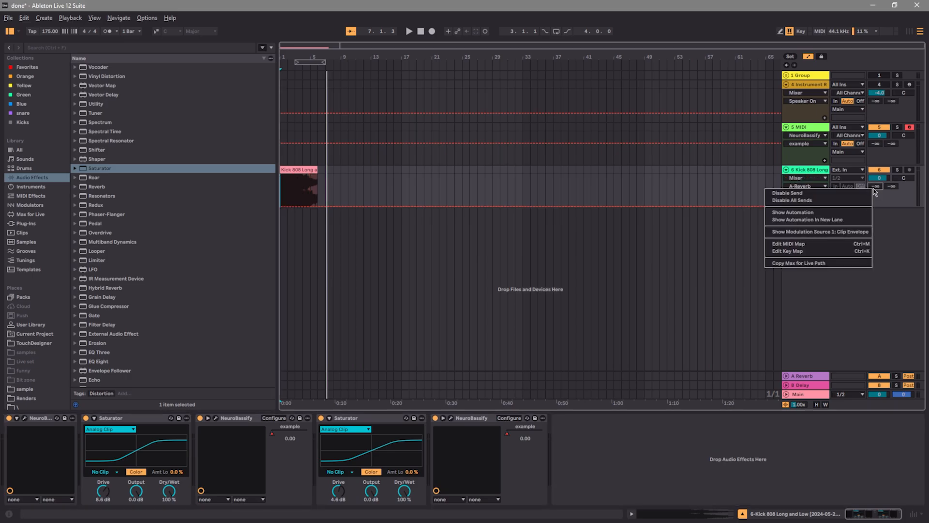
click(803, 212)
drag(874, 187, 874, 131)
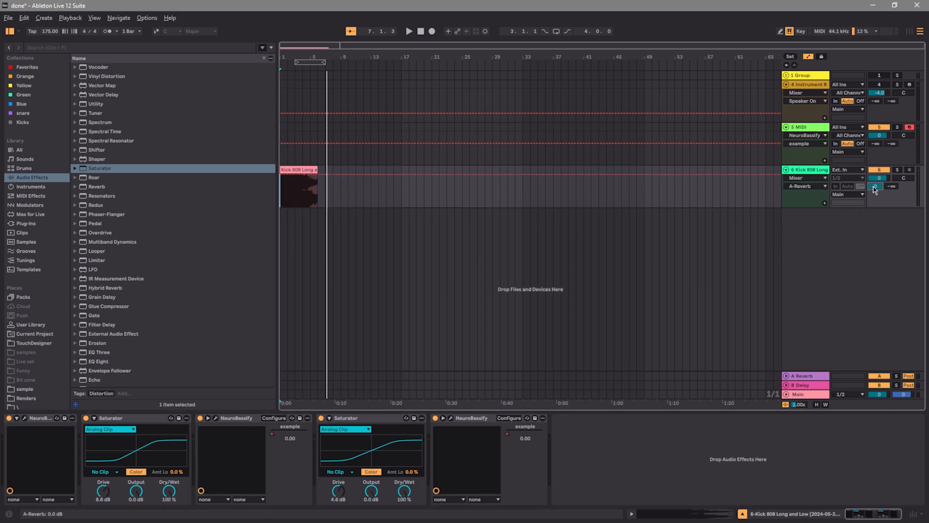
Find the Glue Compressor and add it after the Reverb on the A-Reverb return track, with playback running
click(787, 379)
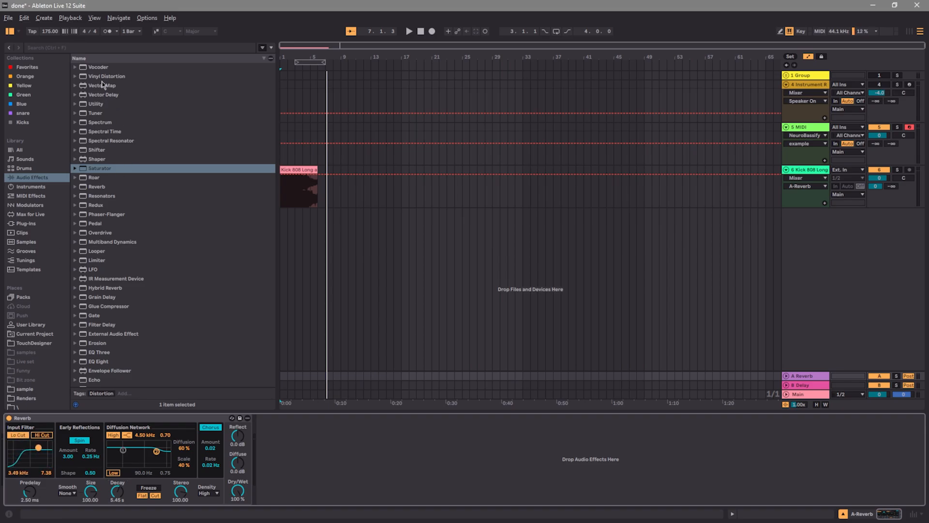
click(95, 49)
text(glu)
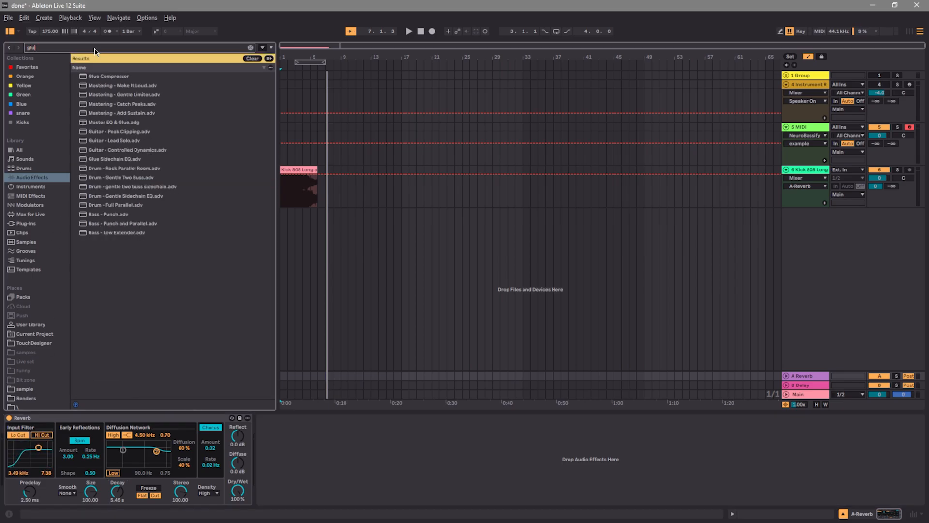
double_click(108, 76)
key(space)
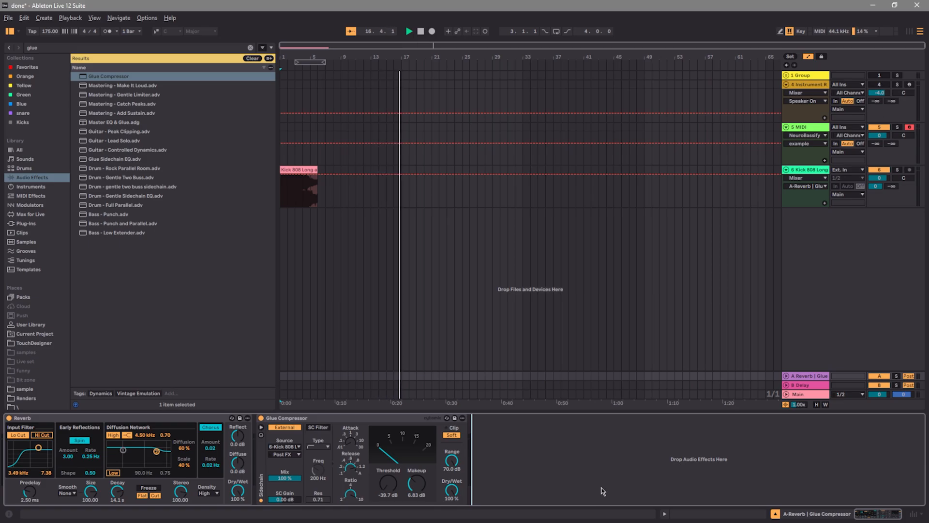
Set the Glue Compressor's sidechain source to A-Reverb, Pre FX, then clear the device search and stop playback
click(293, 446)
click(291, 415)
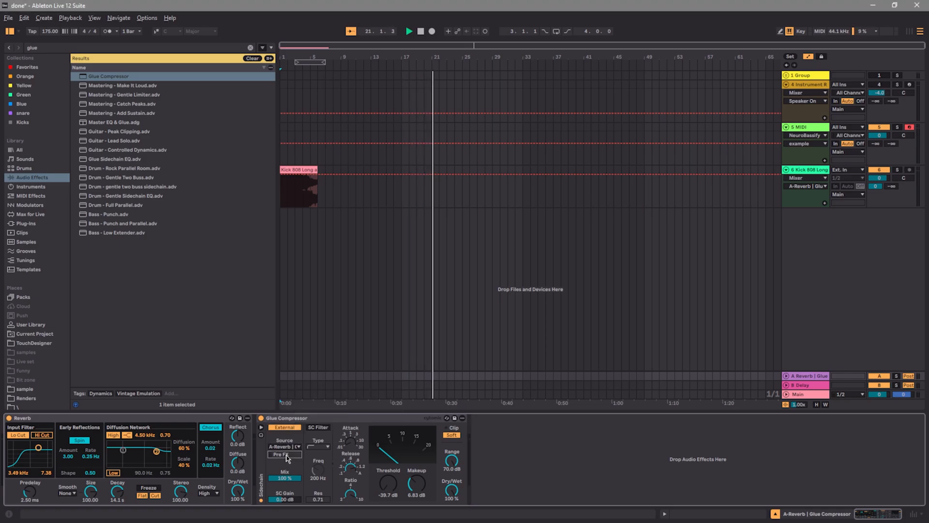
click(255, 58)
click(421, 32)
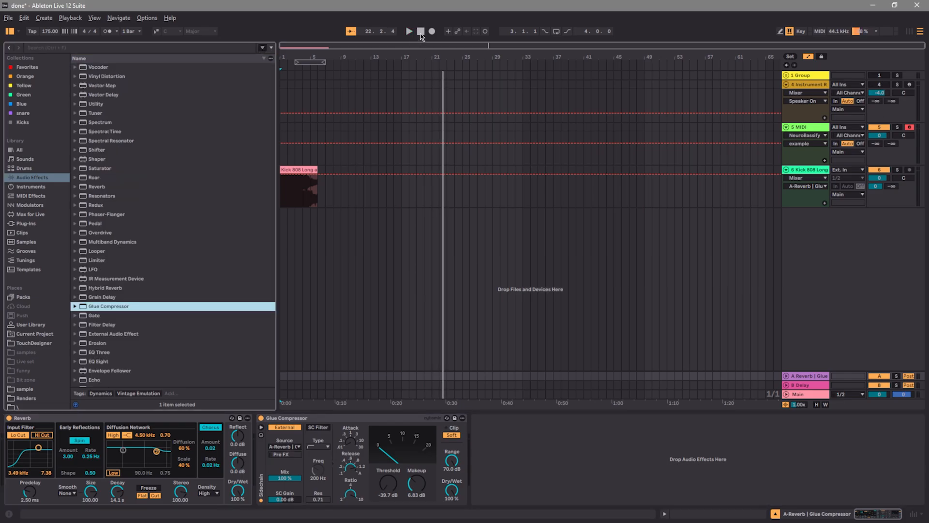
Duplicate the Kick 808 Long track and bounce the original track 6 in place
click(798, 170)
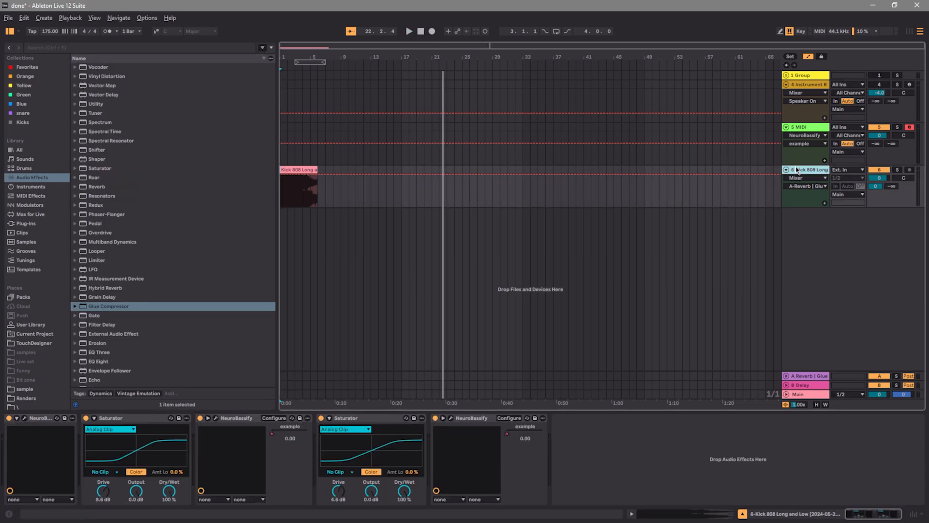
key(ctrl+d)
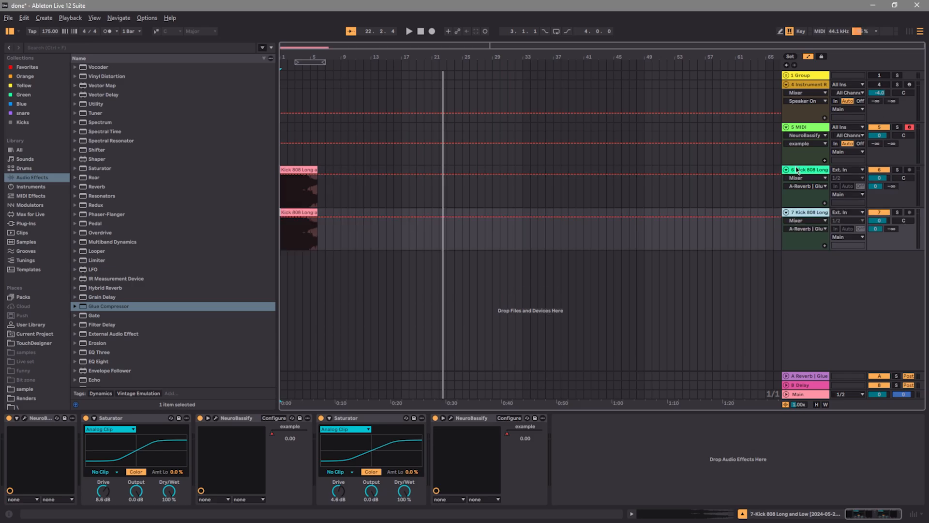
right_click(797, 169)
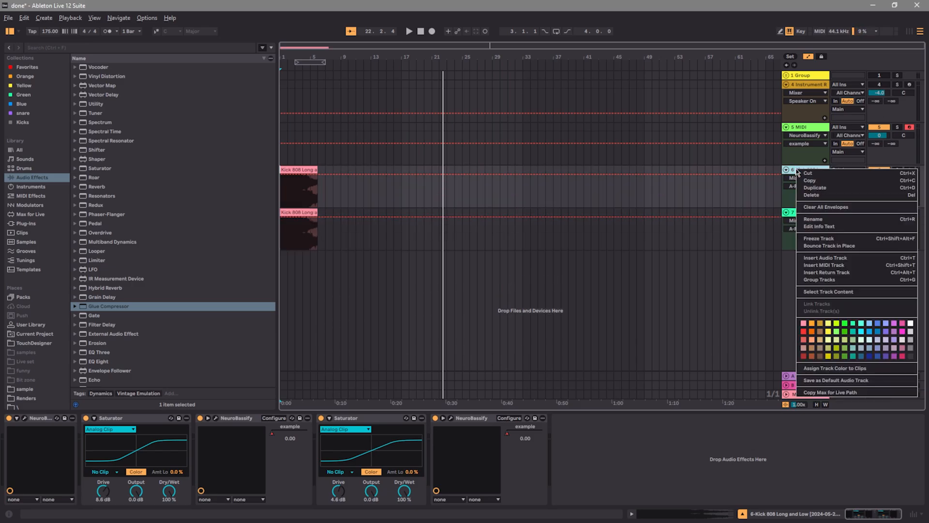
click(826, 246)
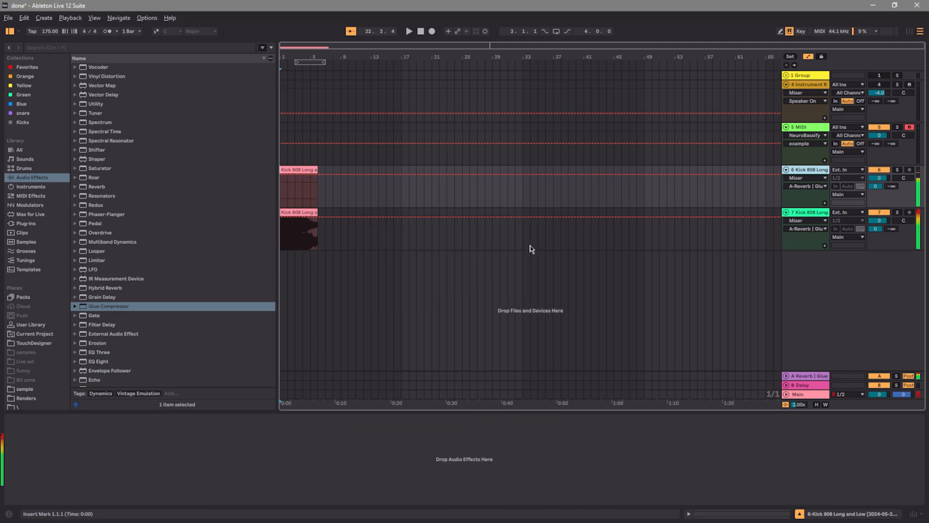
Move the bounced clip from track 6 onto the duplicated track 7, replacing the original 808 clip there
click(800, 170)
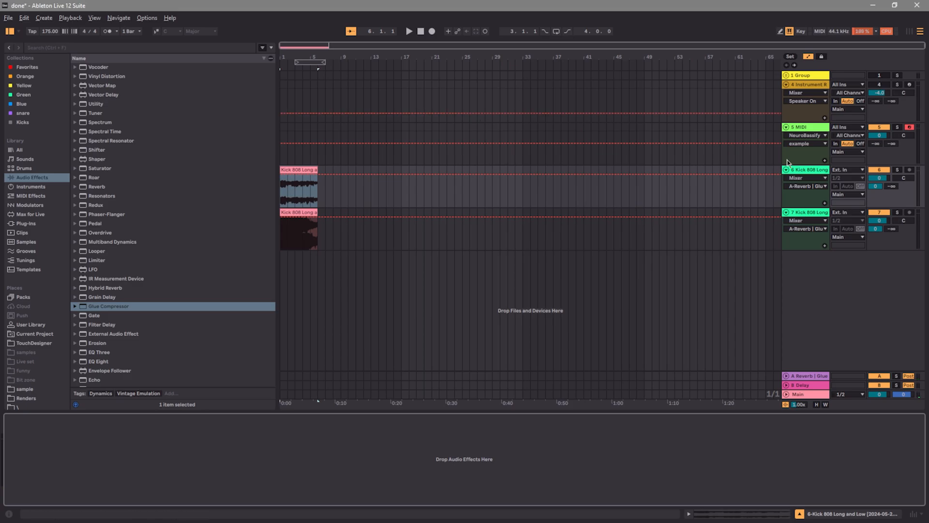
click(791, 223)
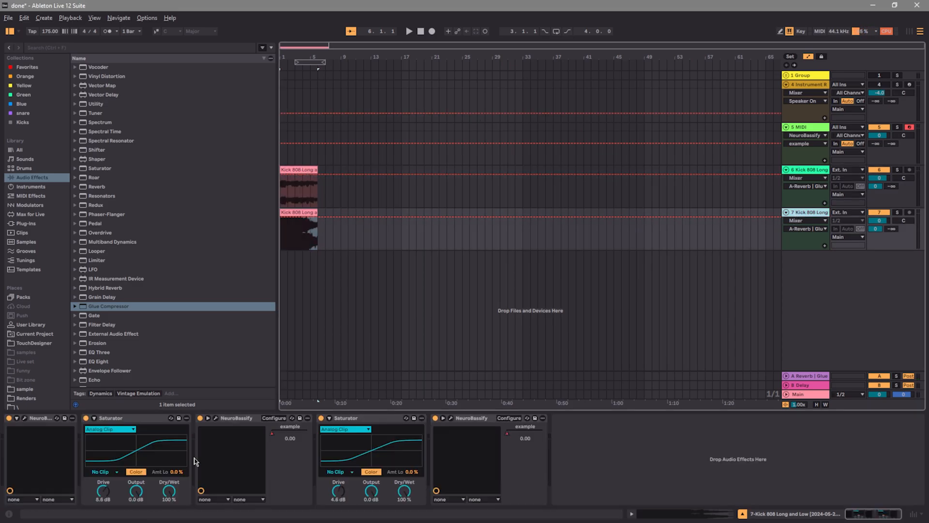
click(302, 204)
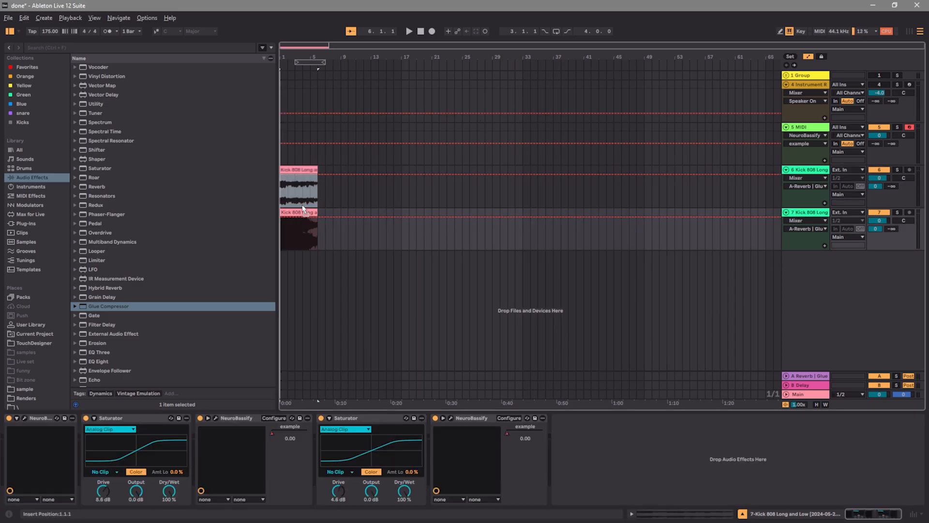
drag(302, 214, 303, 216)
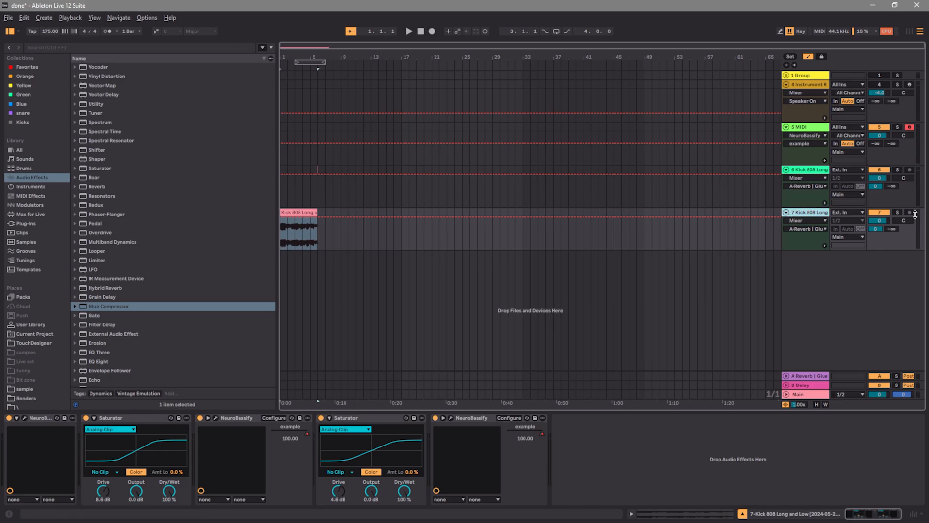
Solo track 7 and play the bounced clip from the start through the device chain
click(897, 213)
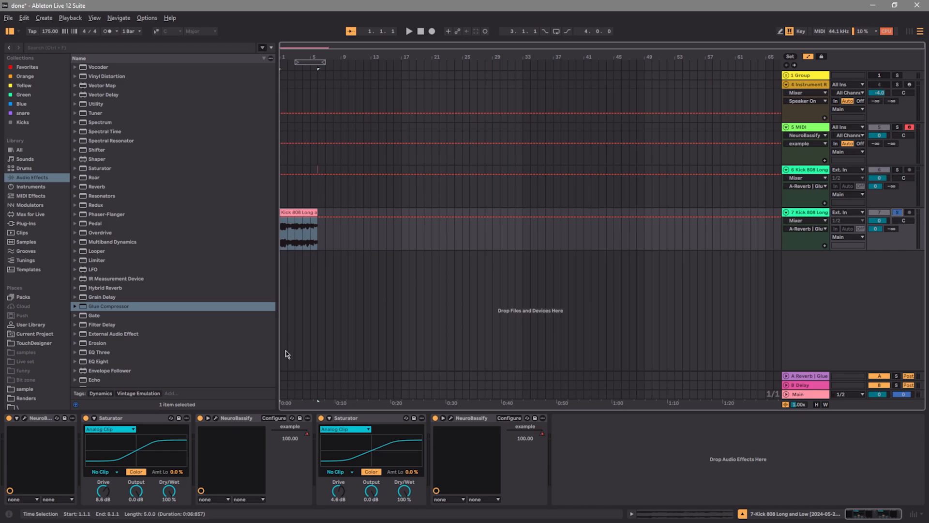
click(409, 31)
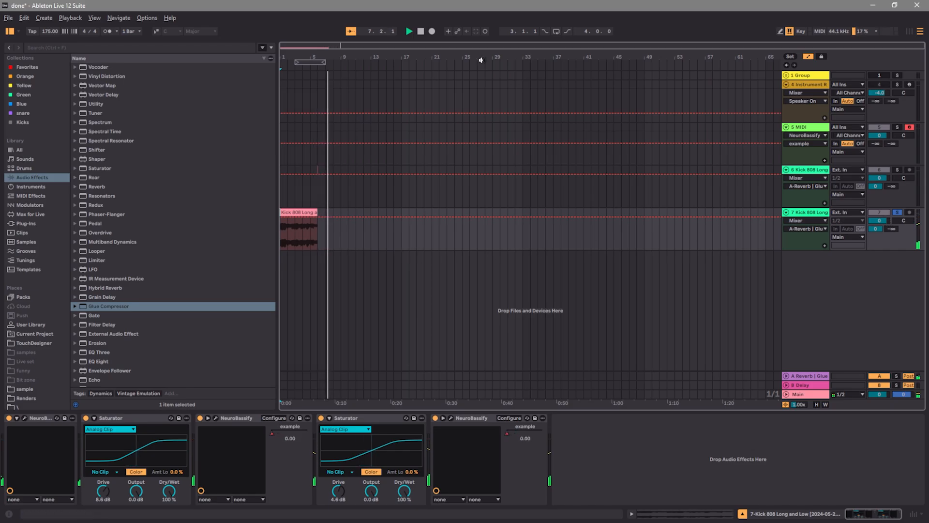
click(421, 31)
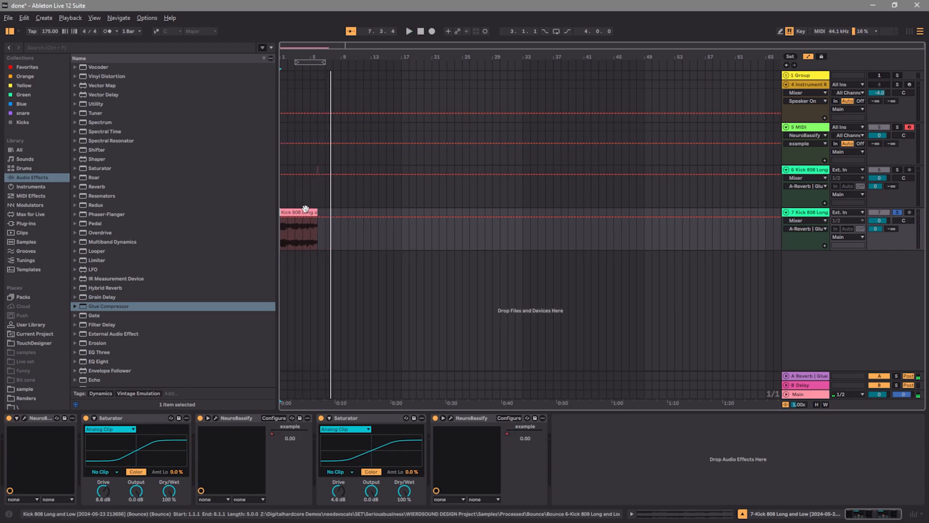
Raise the bounced clip's gain to 16.8 dB and play it through the device chain
click(290, 228)
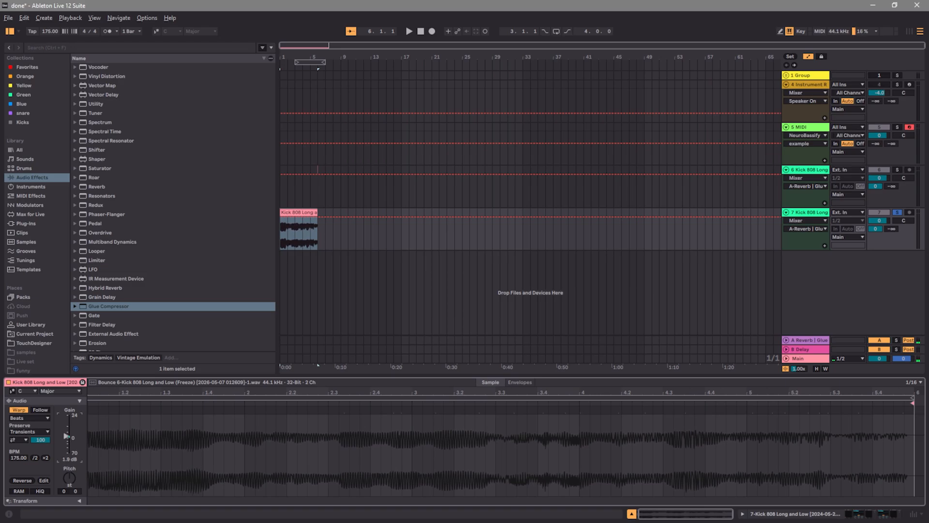
drag(66, 437, 66, 429)
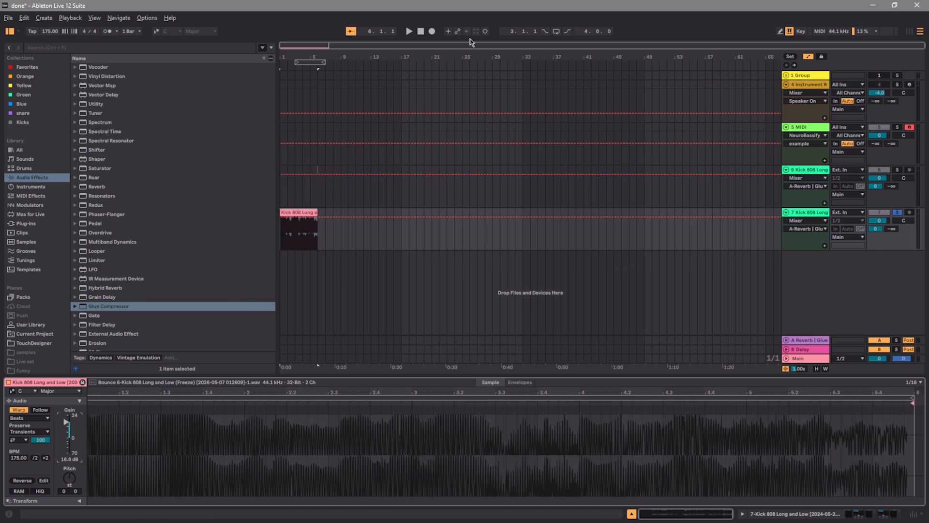
click(409, 31)
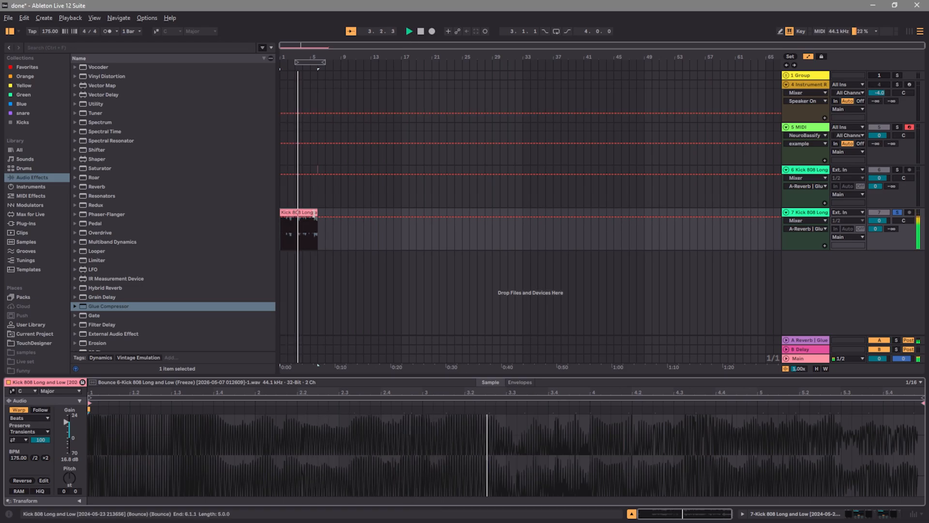
click(420, 33)
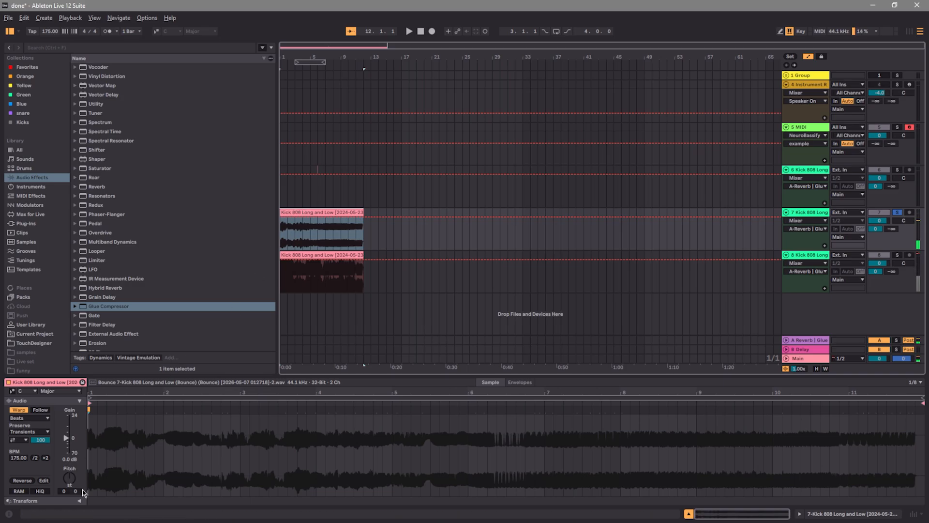
Transpose the newly bounced clip down 12 semitones, raise its gain to 13.9 dB and play it soloed on track 8
drag(74, 483, 74, 501)
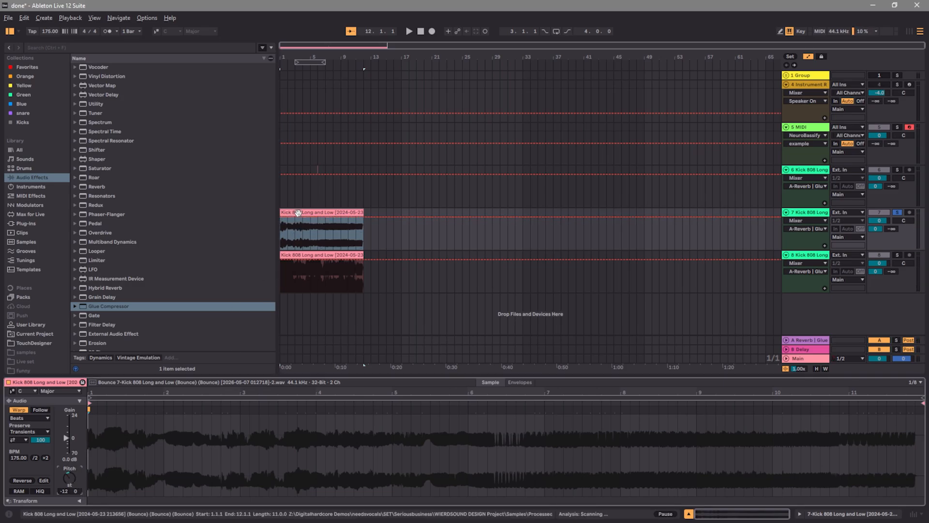
drag(74, 440, 74, 428)
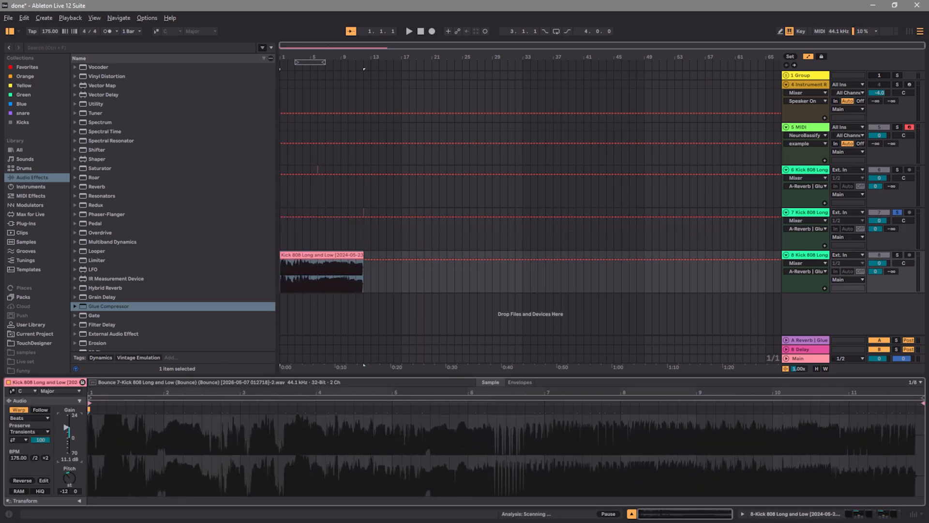
click(899, 256)
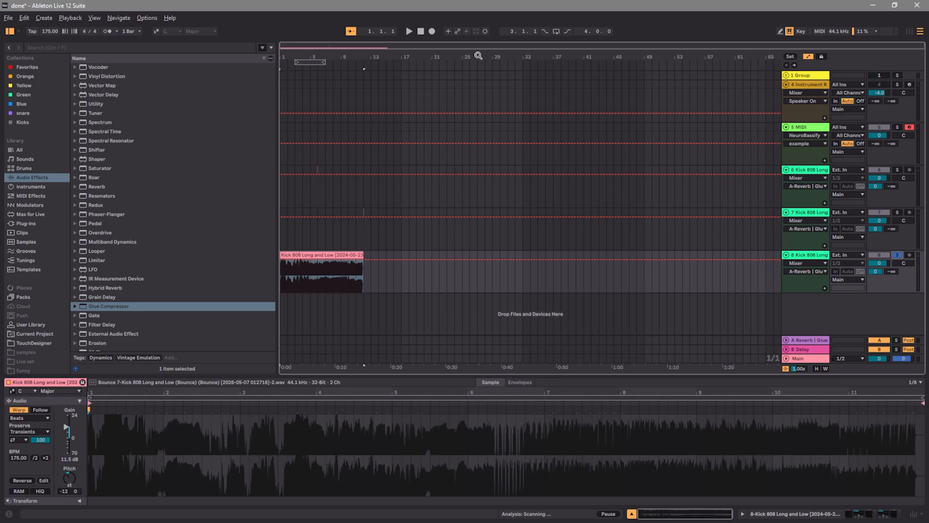
click(409, 31)
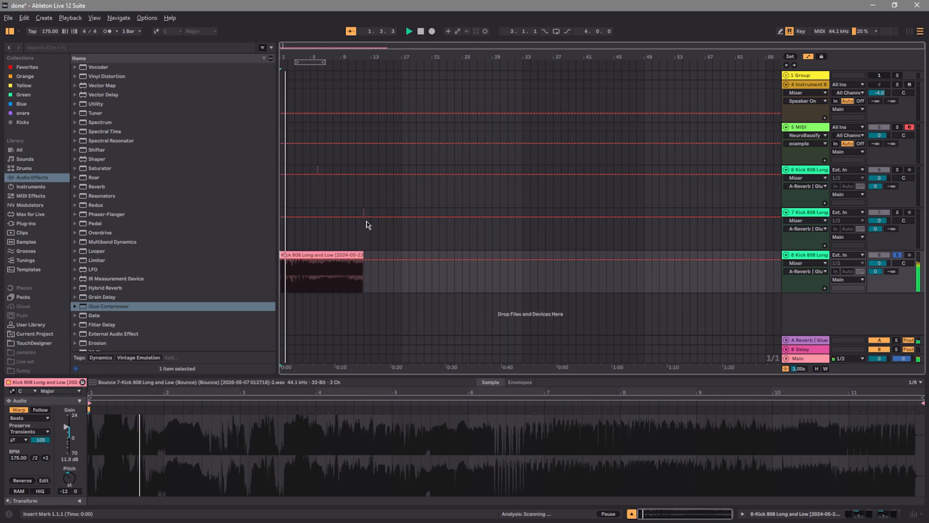
drag(64, 427, 64, 424)
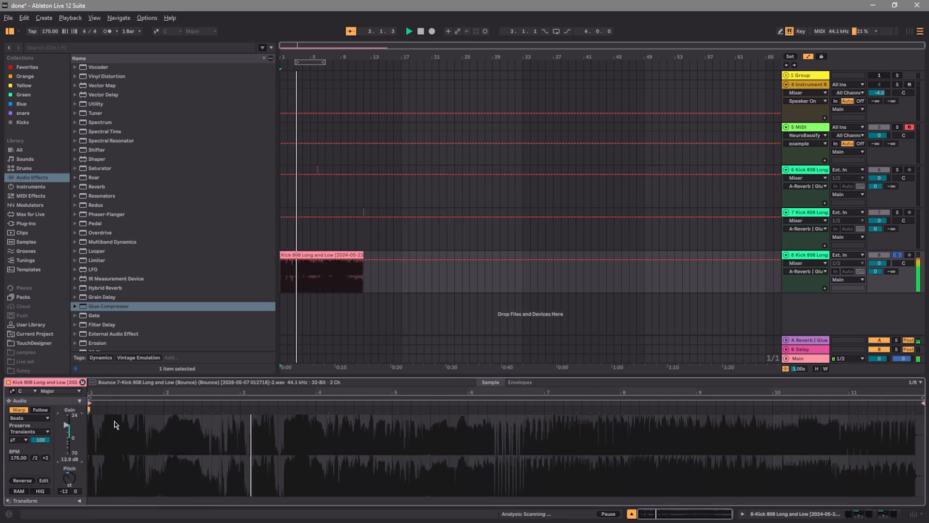
click(800, 258)
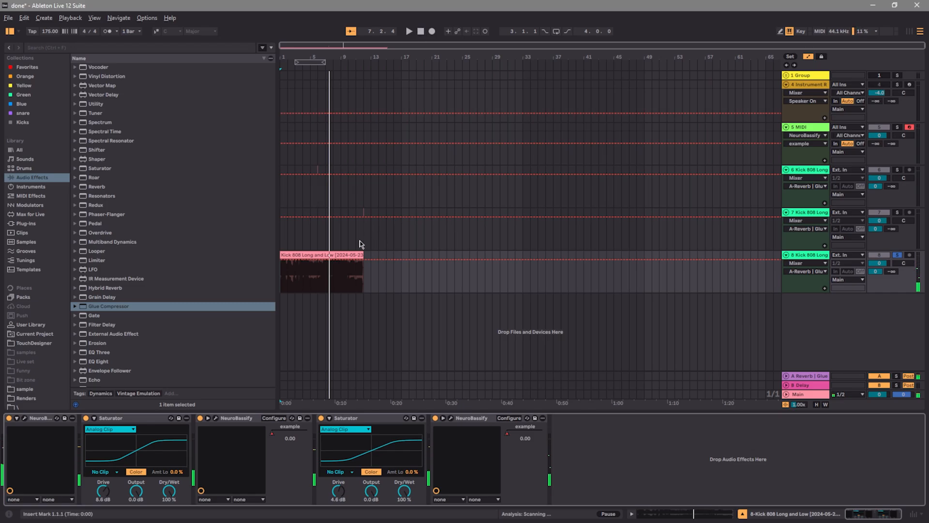
Undo the last resampling changes back to the clip on track 7 and play it from the start
key(ctrl+z)
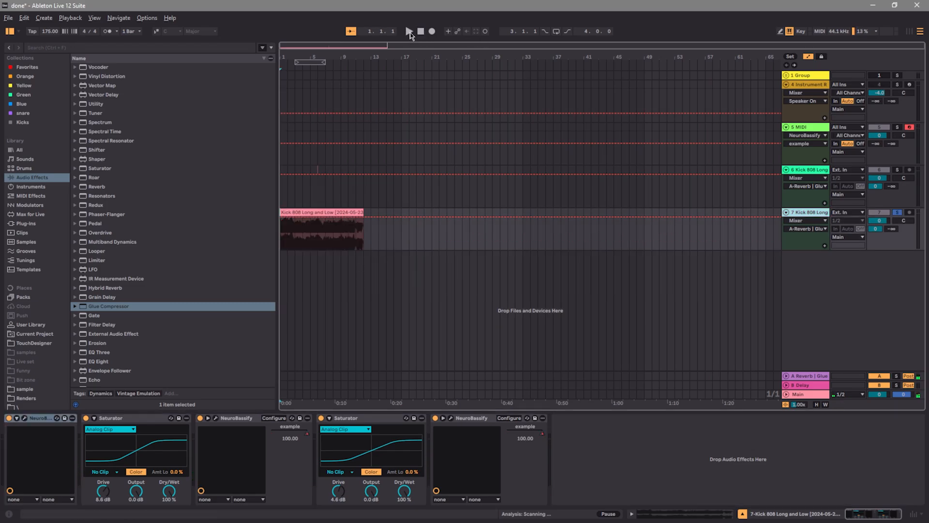
key(space)
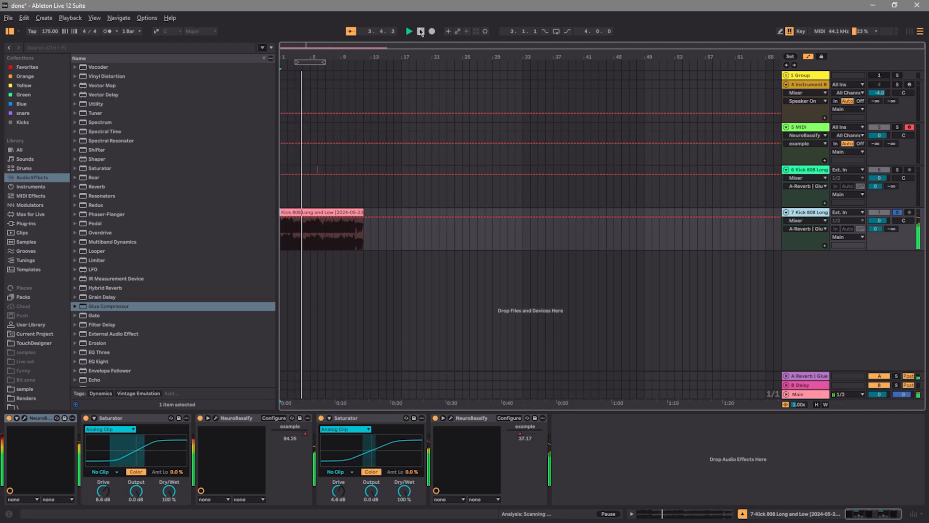
click(420, 32)
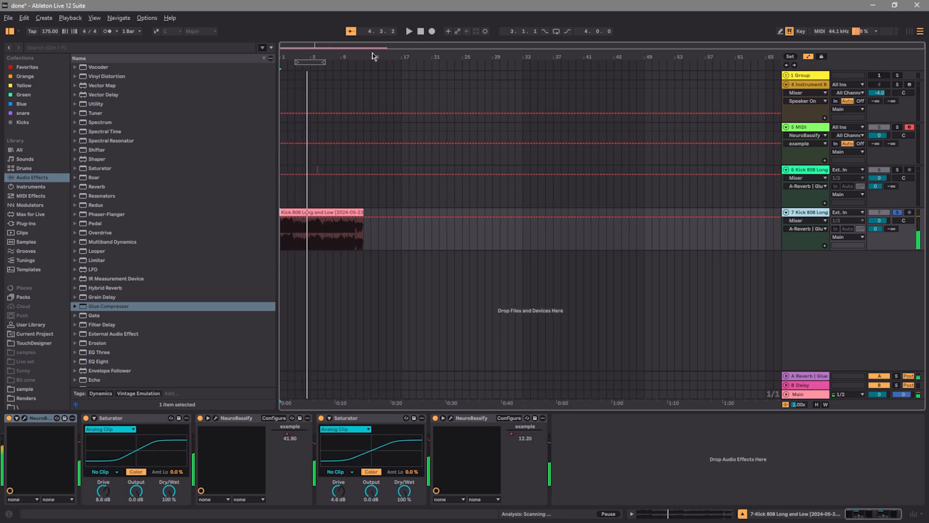
Delete the two Kick 808 Long tracks 6 and 7 and the MIDI track 5
click(29, 187)
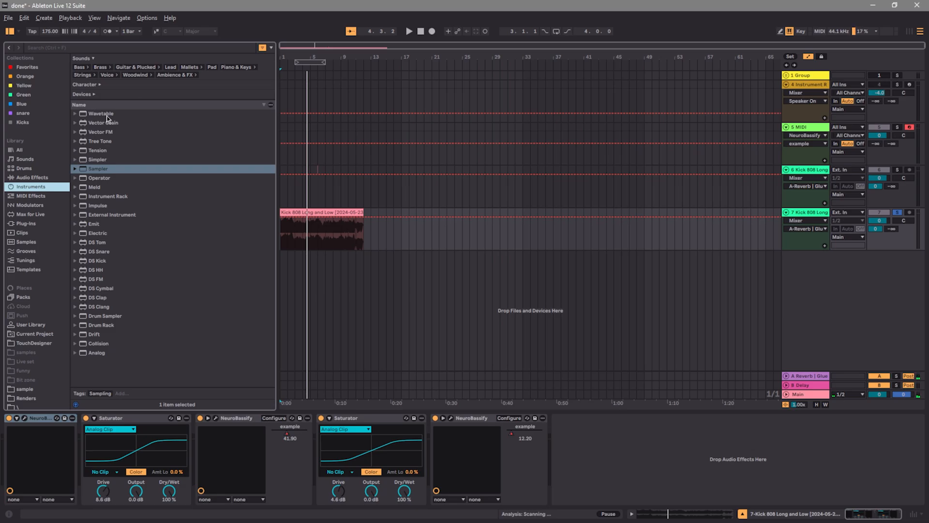
click(302, 211)
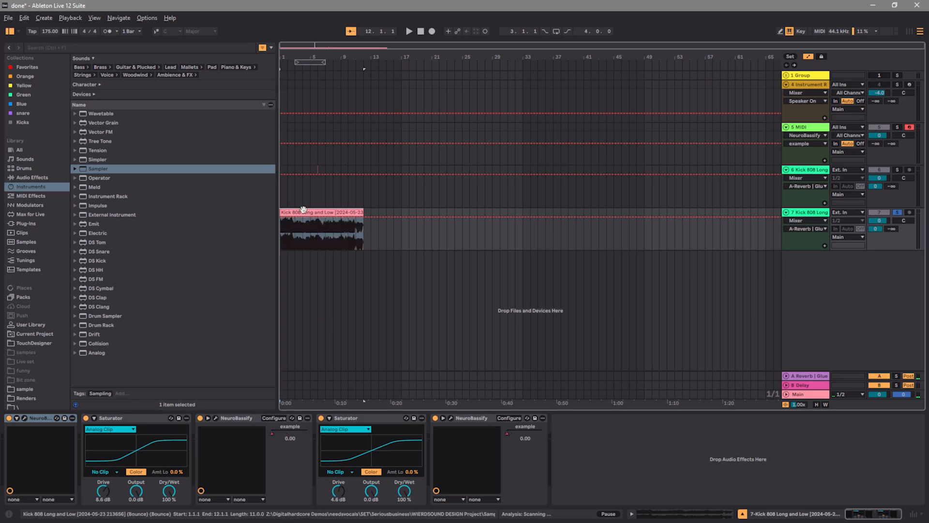
right_click(797, 211)
click(817, 191)
right_click(813, 168)
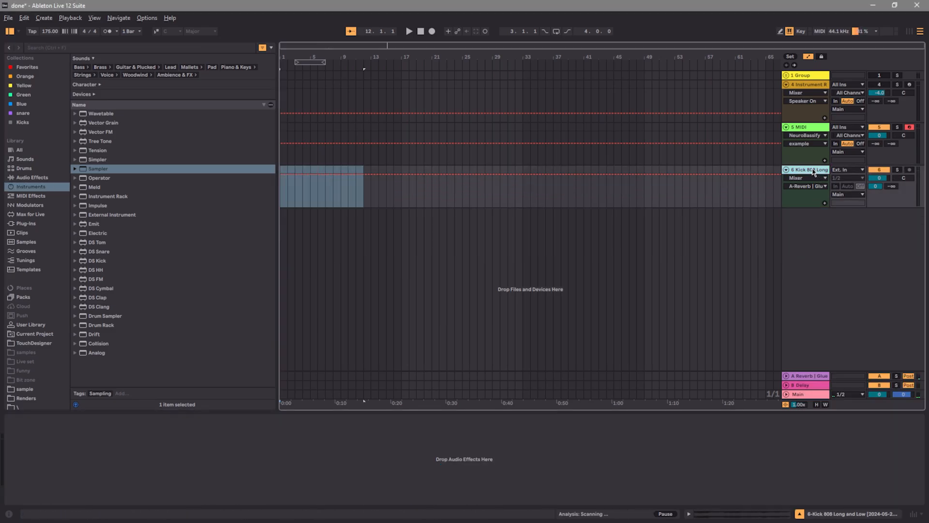
click(805, 174)
right_click(802, 127)
click(817, 160)
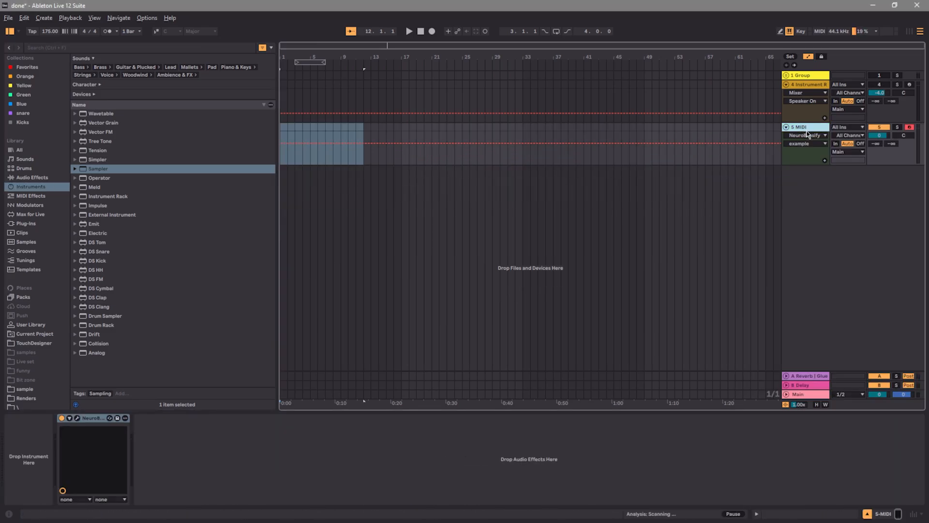
Search the plug-ins for serum and load Serum 2 on a new MIDI track
click(30, 214)
click(32, 222)
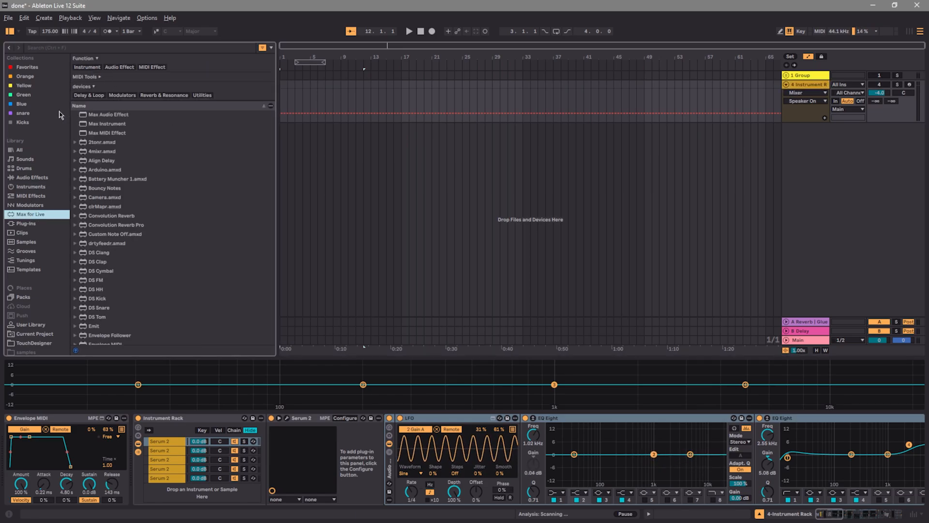
click(108, 50)
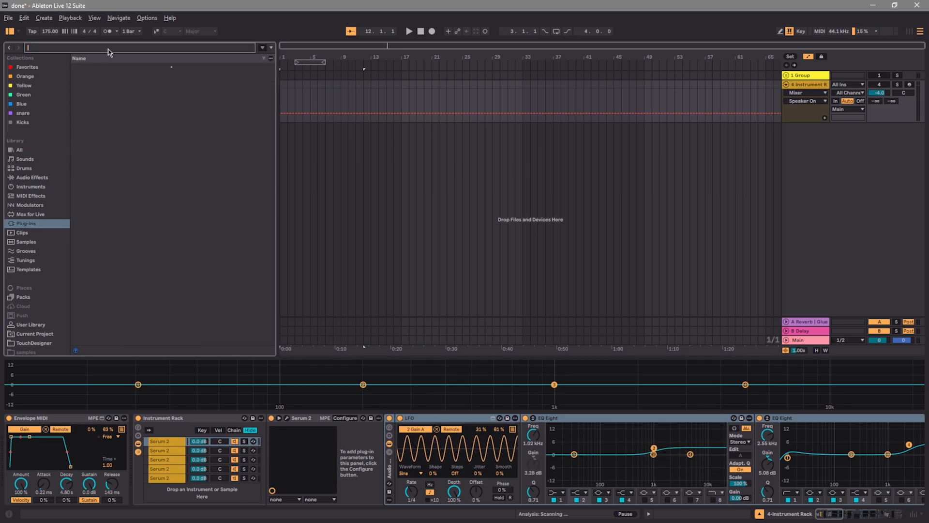
text(serum)
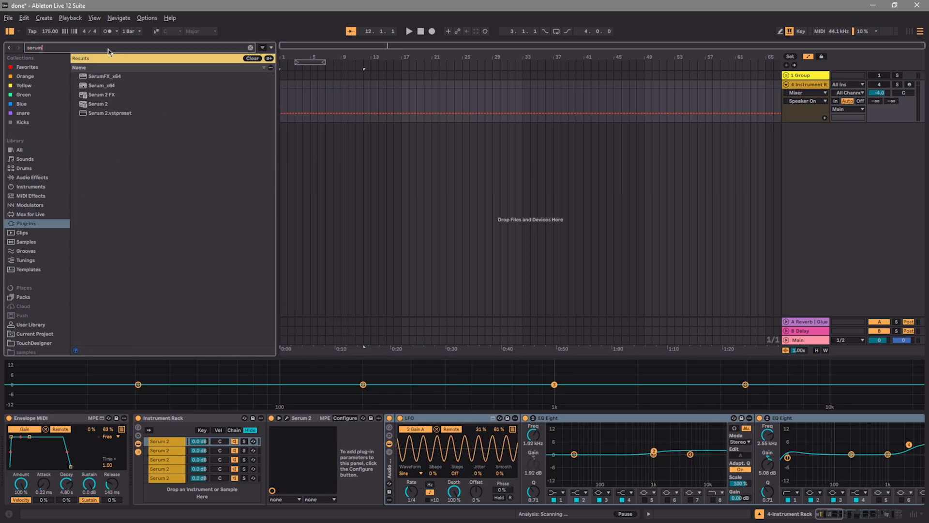
drag(111, 104, 791, 182)
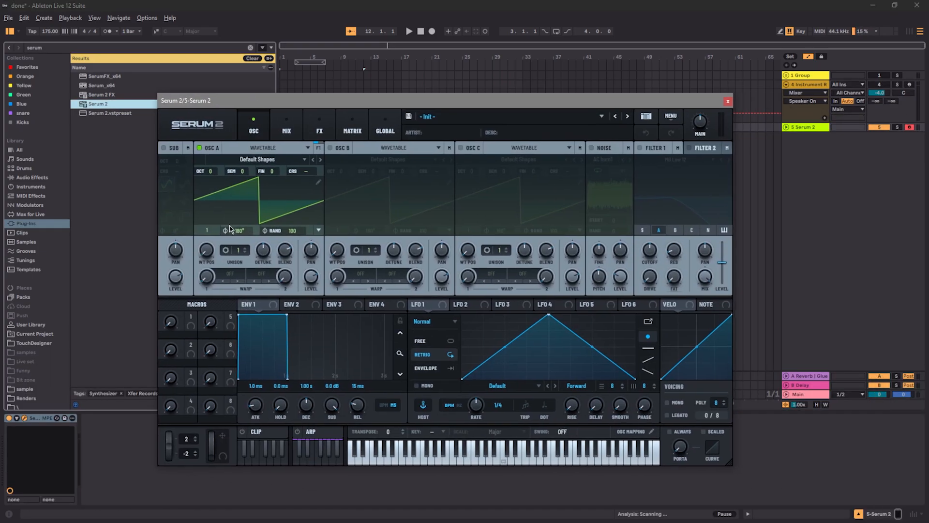
Set Serum 2's oscillator A unison to 7 voices, audition a note, raise the main volume to 76% and close the plug-in window
drag(239, 250, 244, 202)
drag(209, 170, 209, 180)
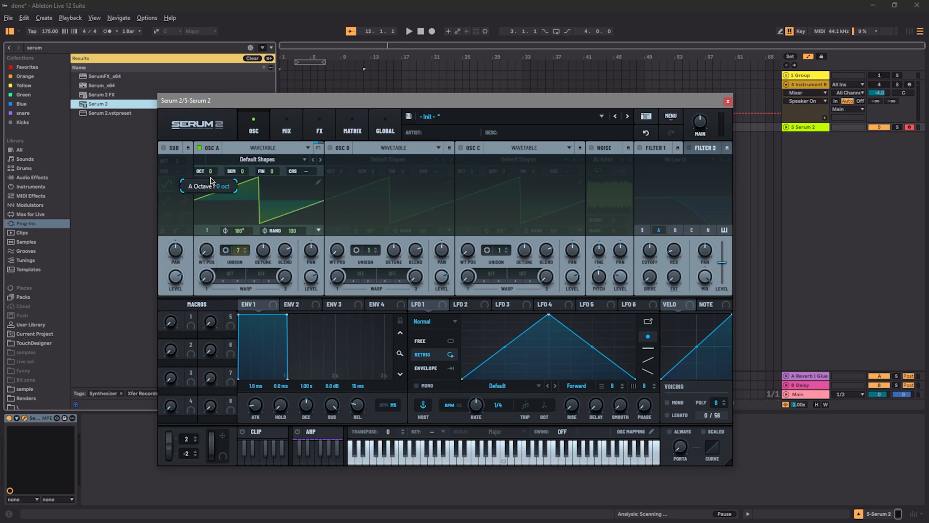
key(z)
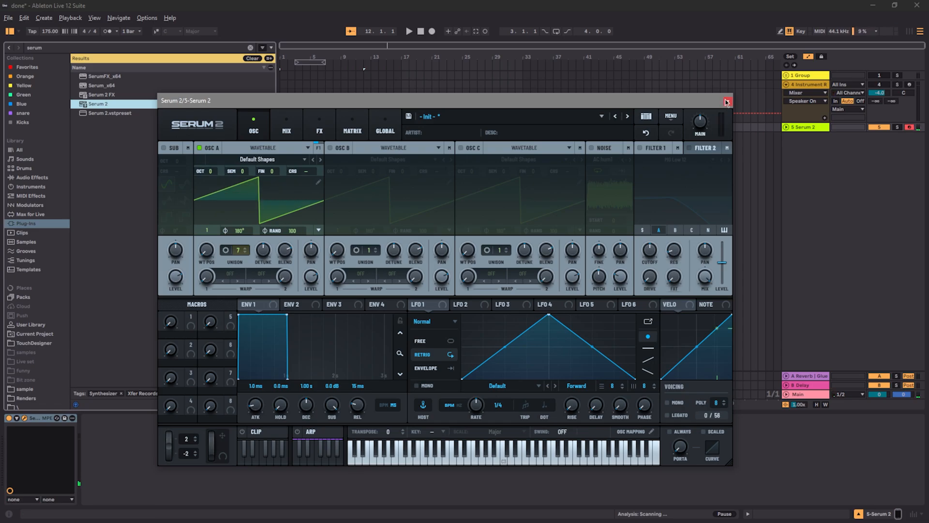
drag(705, 121, 705, 117)
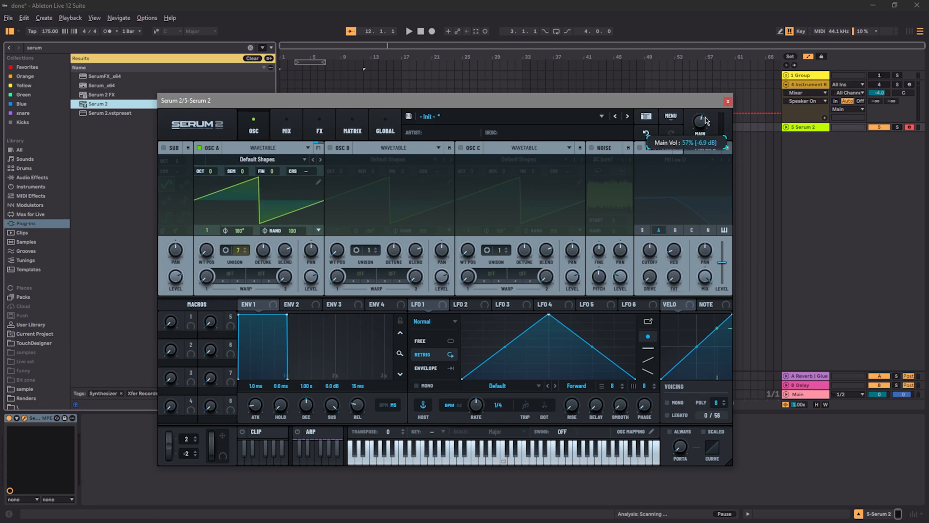
click(727, 101)
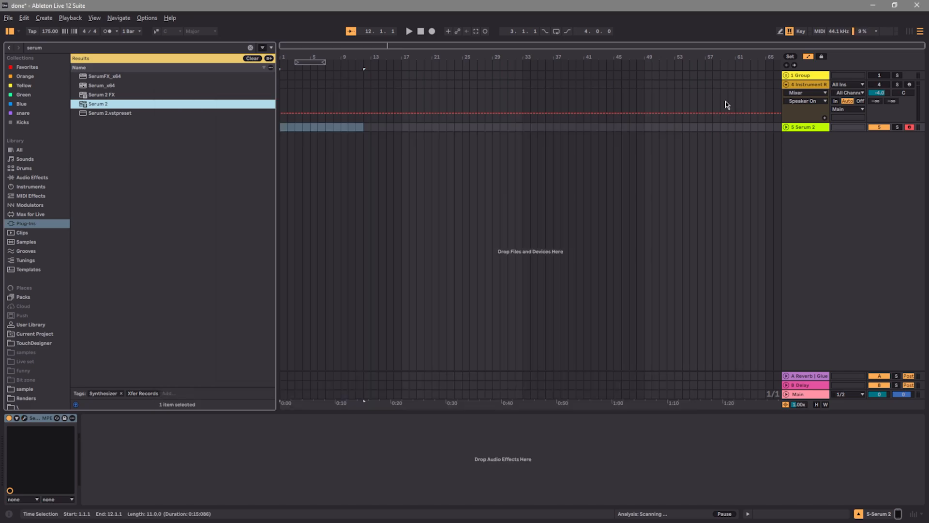
Search the plug-ins for neuro and add NeuroBassify after Serum 2, placing its window clear of the clip area
click(252, 59)
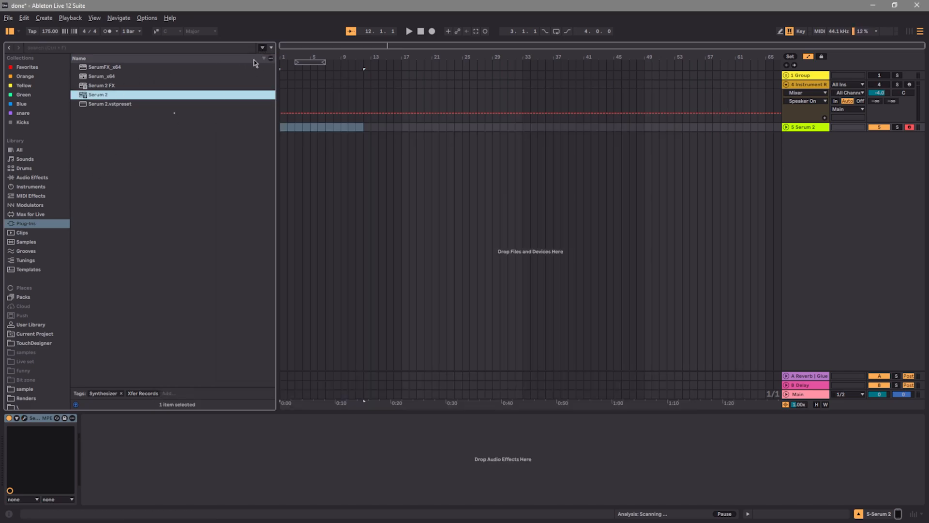
click(232, 50)
text(neuro)
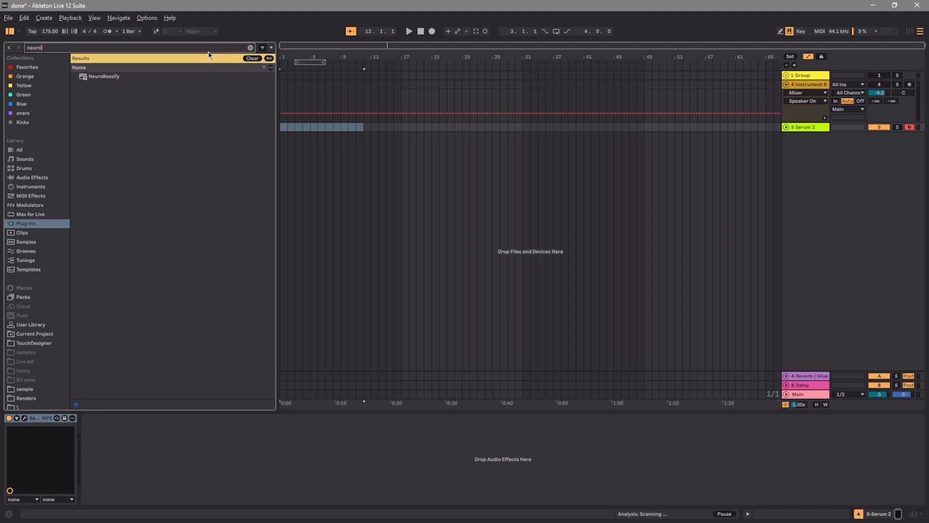
double_click(105, 75)
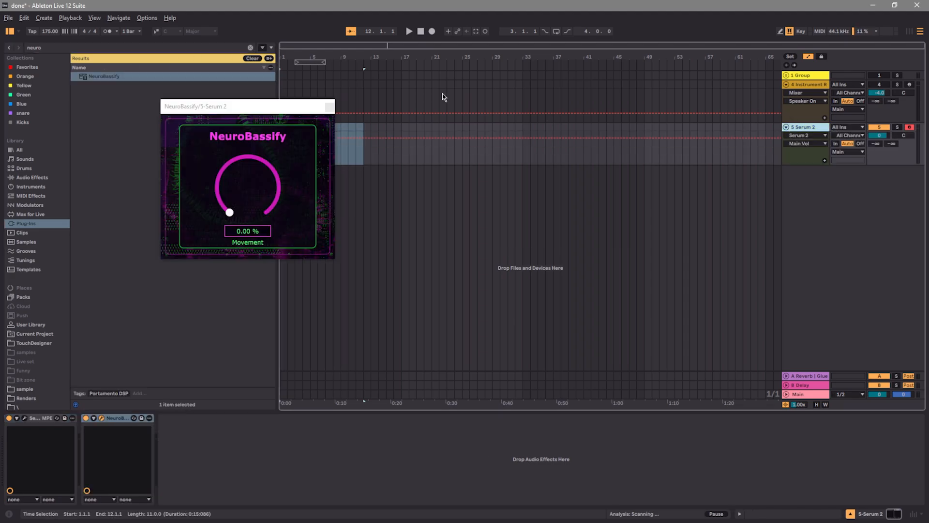
drag(278, 100, 604, 134)
Automate NeuroBassify's movement on the Serum 2 track, falling from 100% at bar 1 to 0% at bar 12
click(792, 136)
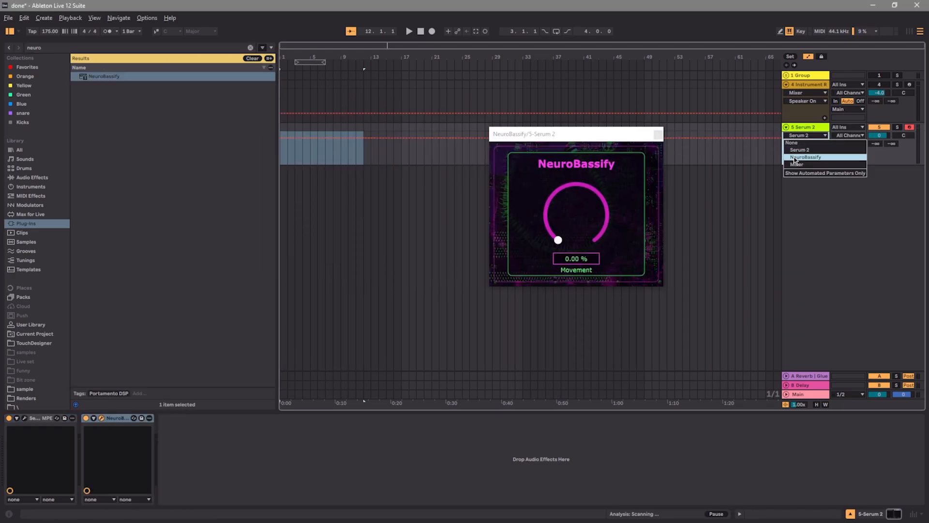
click(798, 158)
click(805, 143)
click(806, 159)
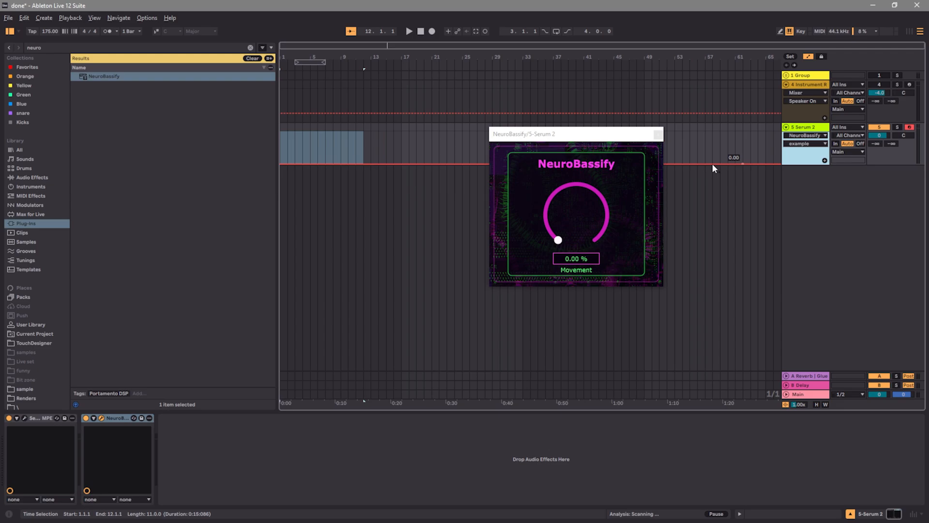
click(365, 163)
drag(355, 164, 281, 131)
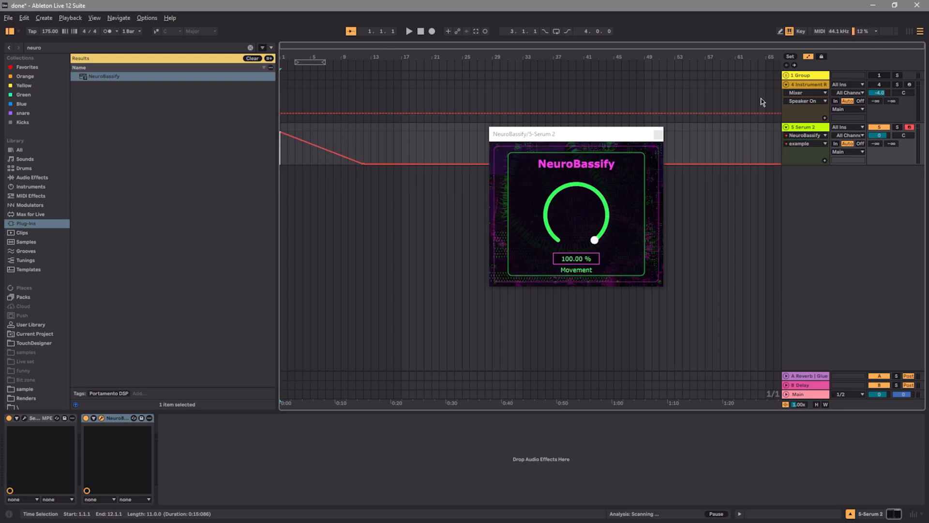
Insert an eight-bar MIDI clip at the start of the Serum 2 track with a sustained C0 note
key(a)
key(ctrl+shift+m)
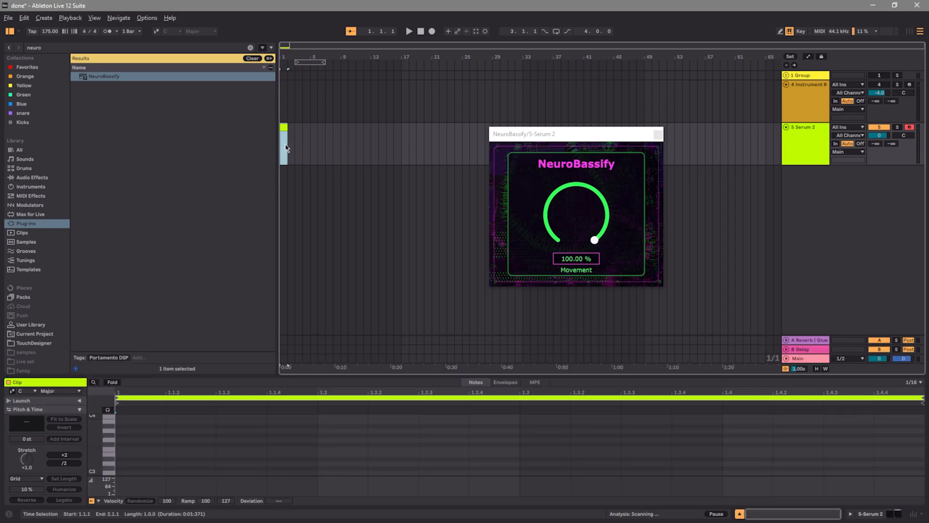
drag(290, 128, 324, 128)
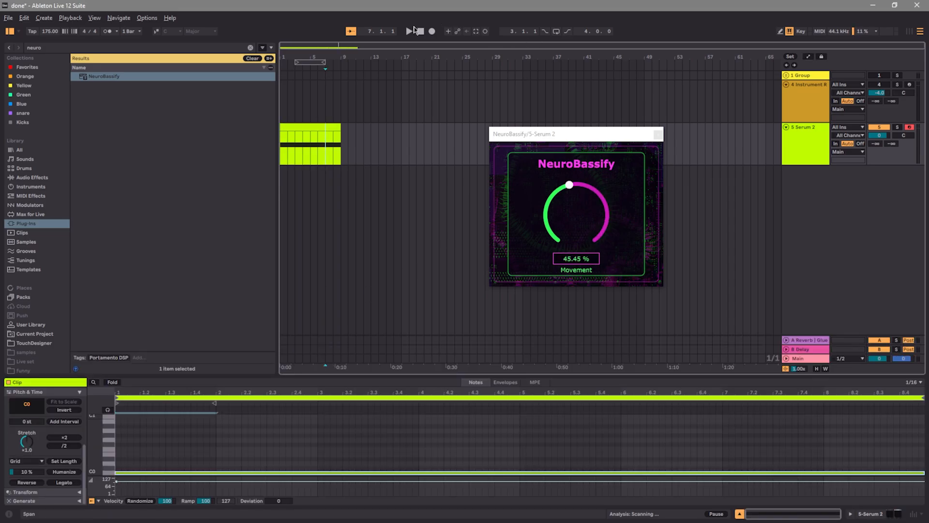
click(421, 31)
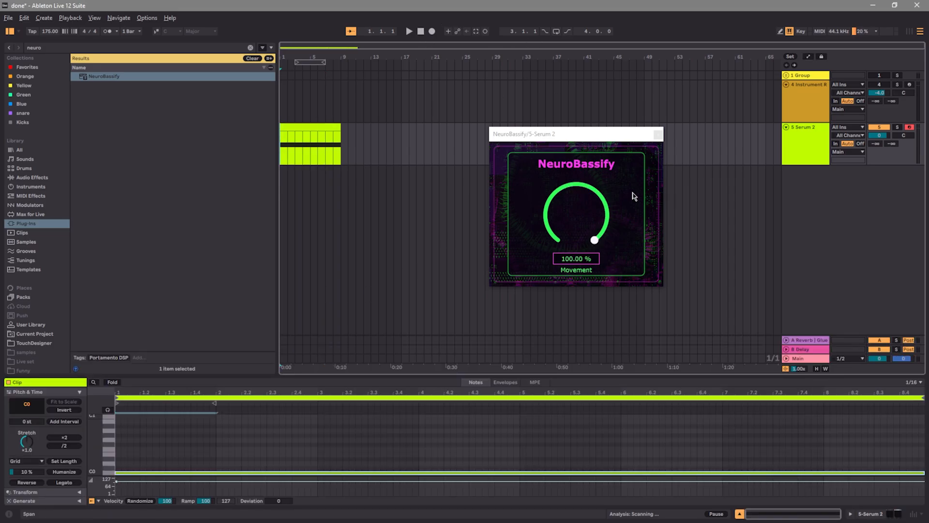
Check the movement automation over the clip, play it from the start and close the NeuroBassify window
click(807, 57)
click(808, 57)
click(808, 57)
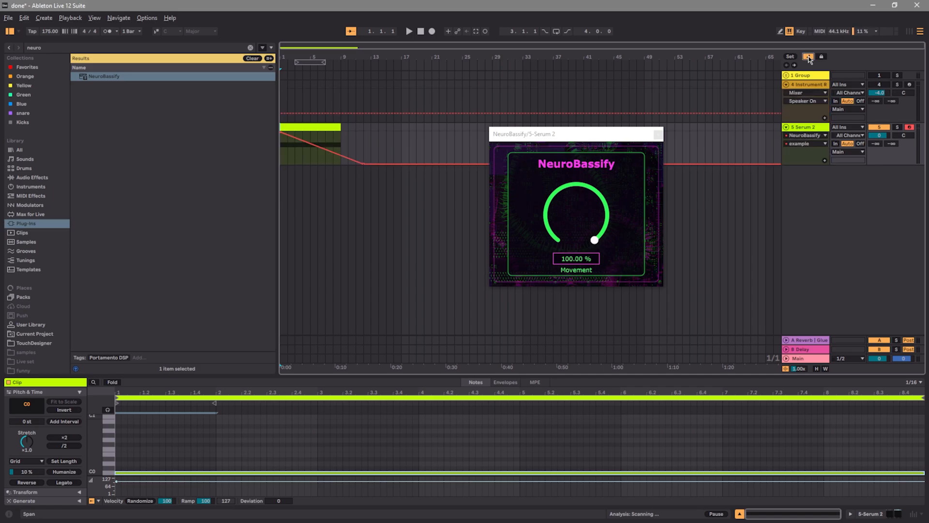
click(808, 57)
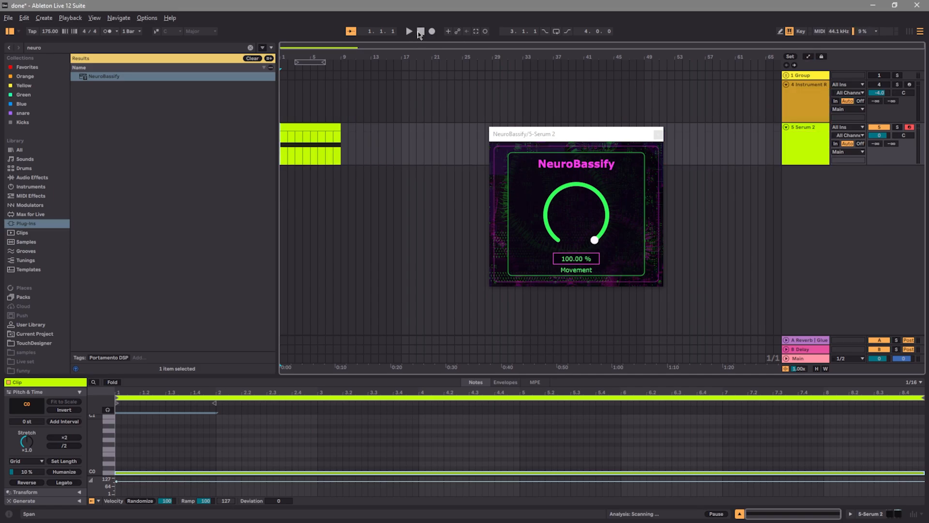
click(409, 31)
click(659, 134)
click(813, 147)
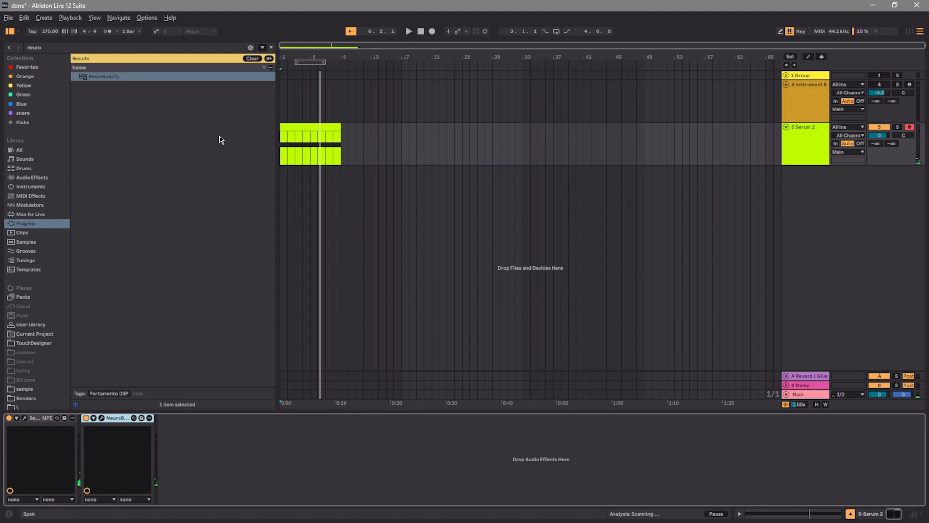
Add a Saturator after NeuroBassify on the Serum 2 track and set its drive to 4.0 dB
click(257, 57)
click(28, 198)
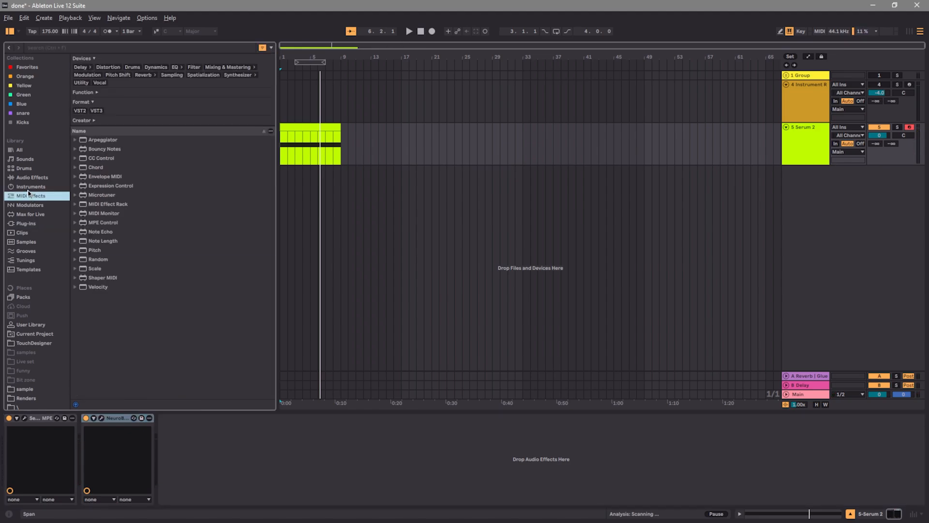
click(27, 189)
click(28, 181)
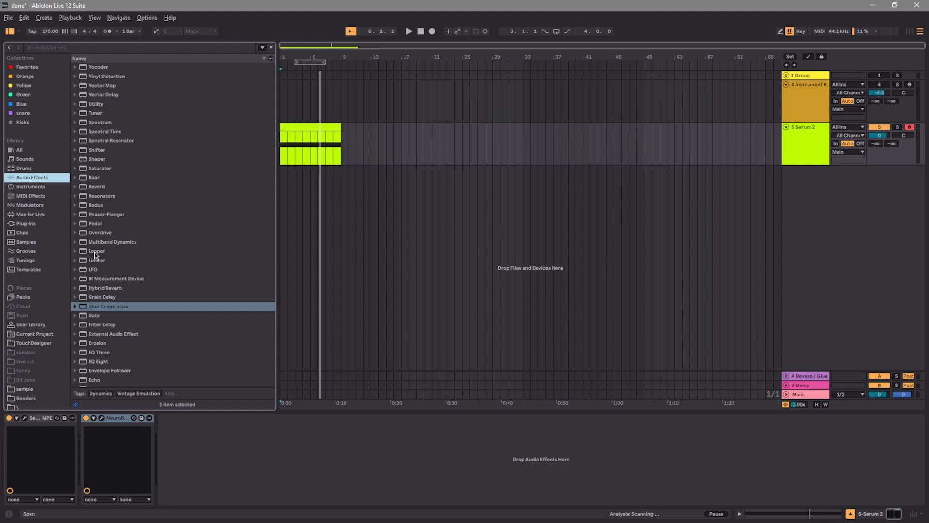
scroll(121, 291, down, 5)
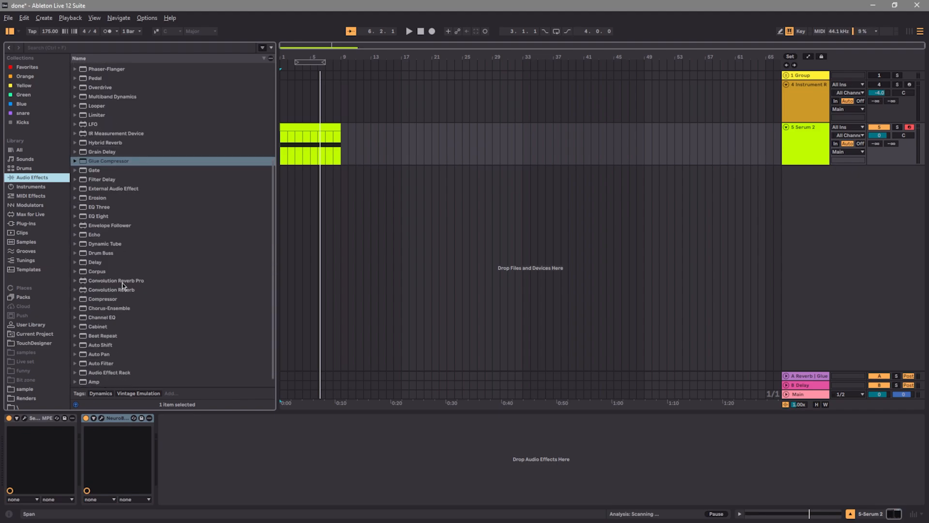
scroll(122, 285, up, 5)
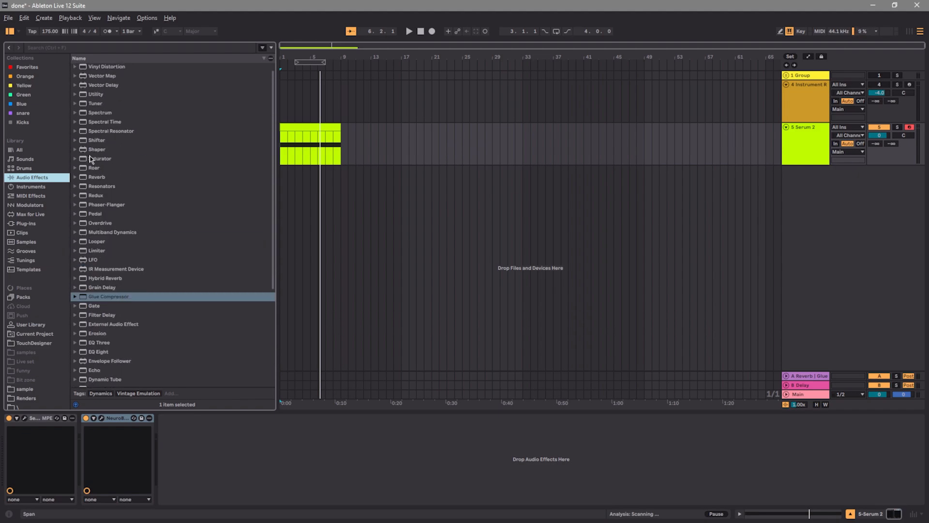
double_click(91, 158)
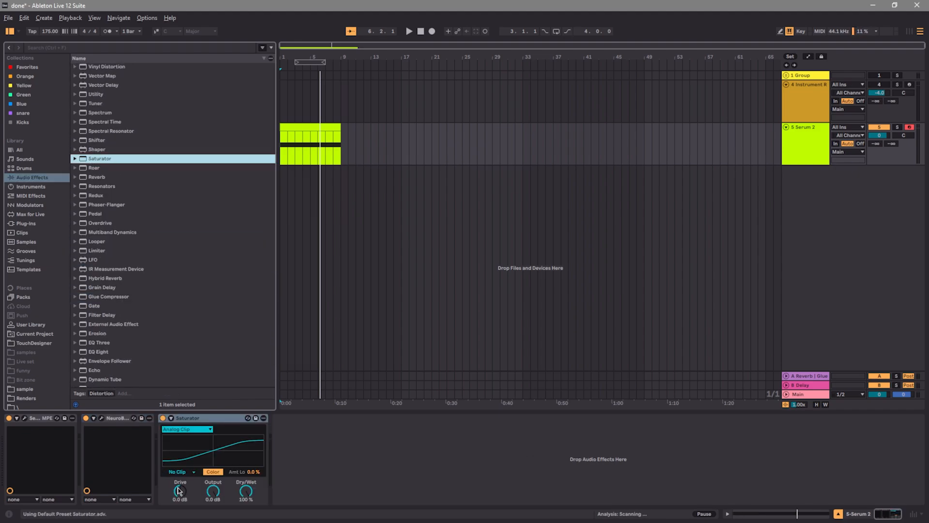
drag(178, 490, 178, 477)
Copy the NeuroBassify device and paste it after the Saturator
click(63, 224)
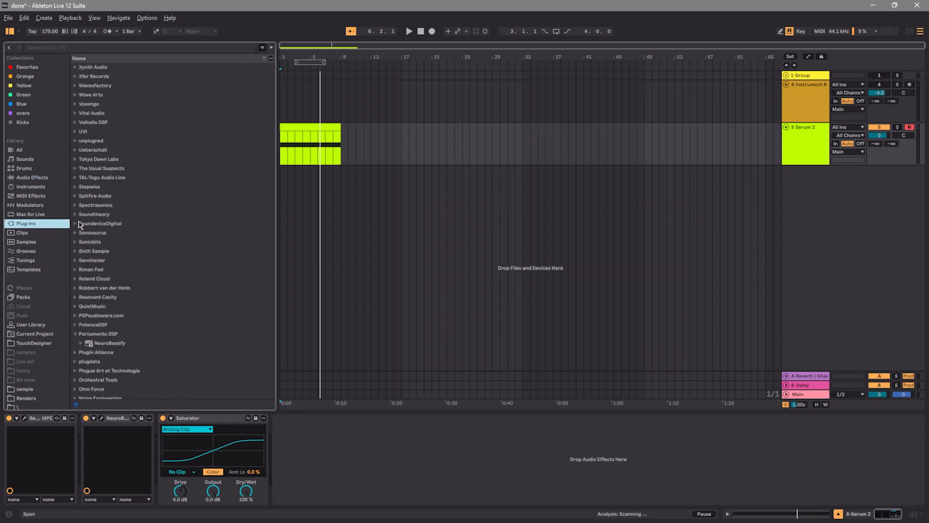
right_click(115, 417)
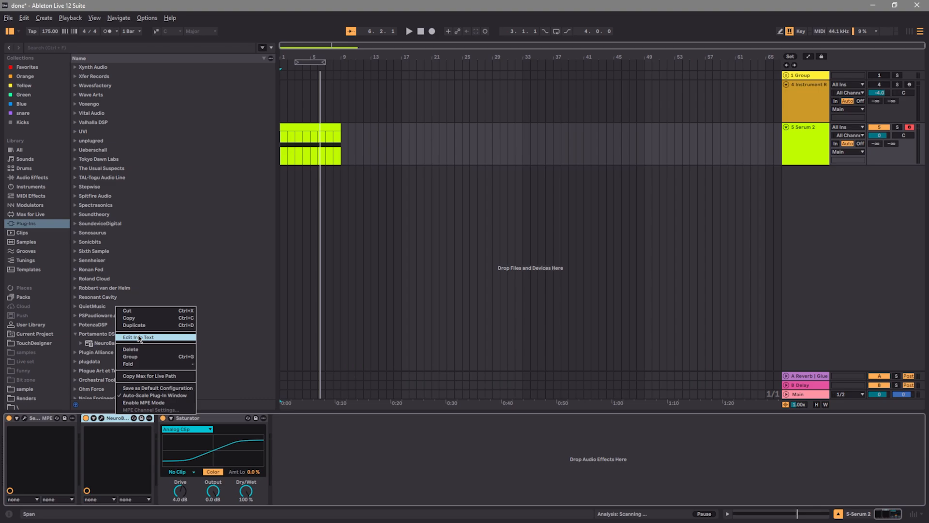
click(139, 319)
key(ctrl+v)
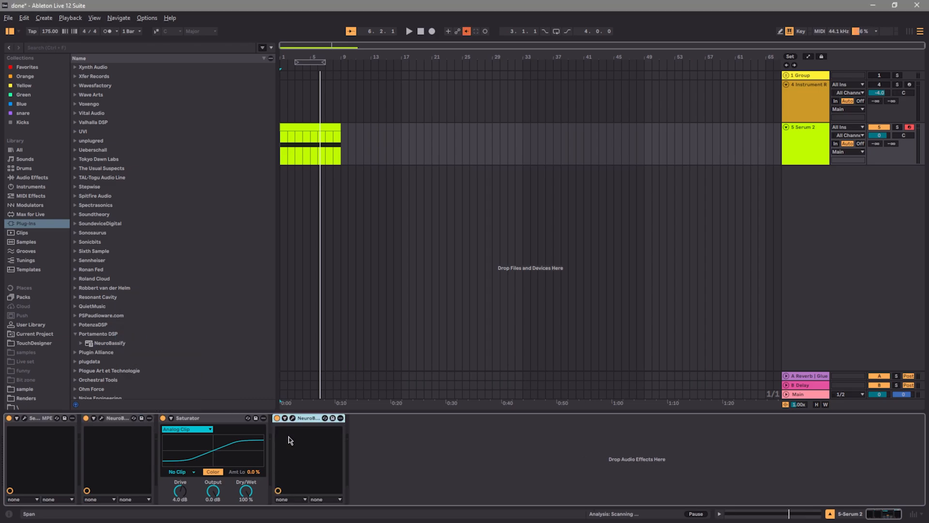
Unfold the second NeuroBassify's parameters and re-enable automation for its example control
click(286, 419)
right_click(349, 432)
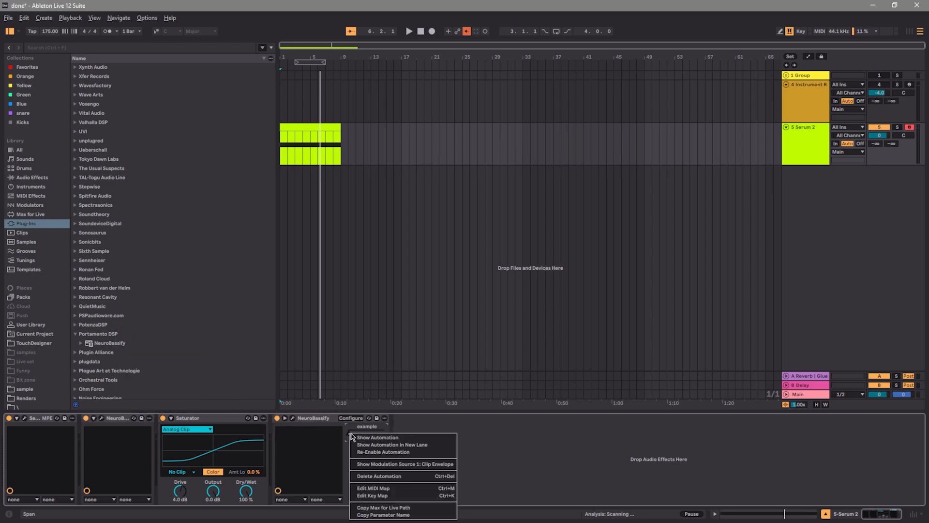
click(359, 452)
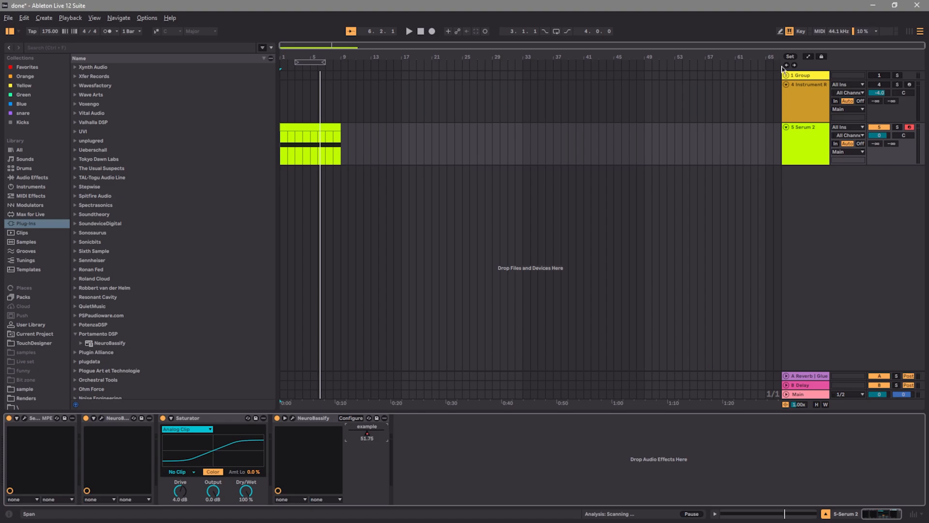
Reshape the second NeuroBassify's example automation into a dip and a rise across the clip, and hide the automation lanes
click(809, 56)
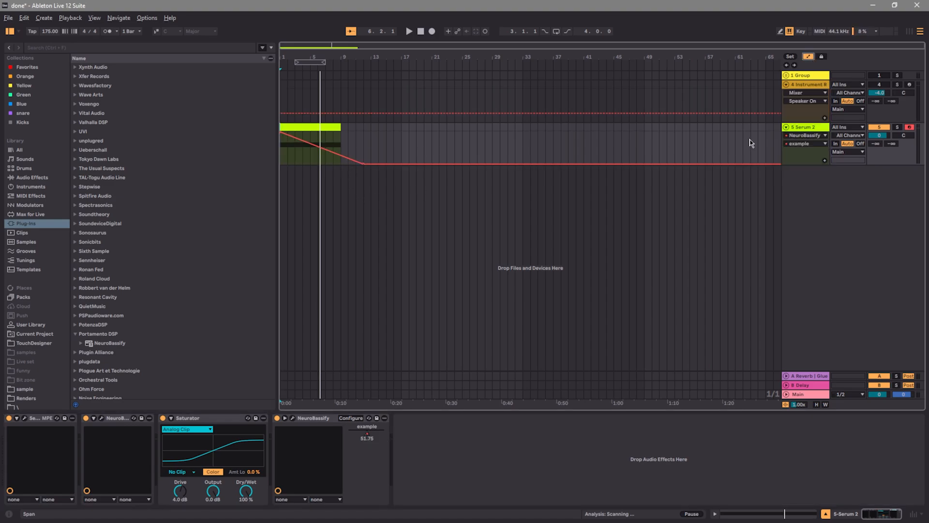
click(805, 135)
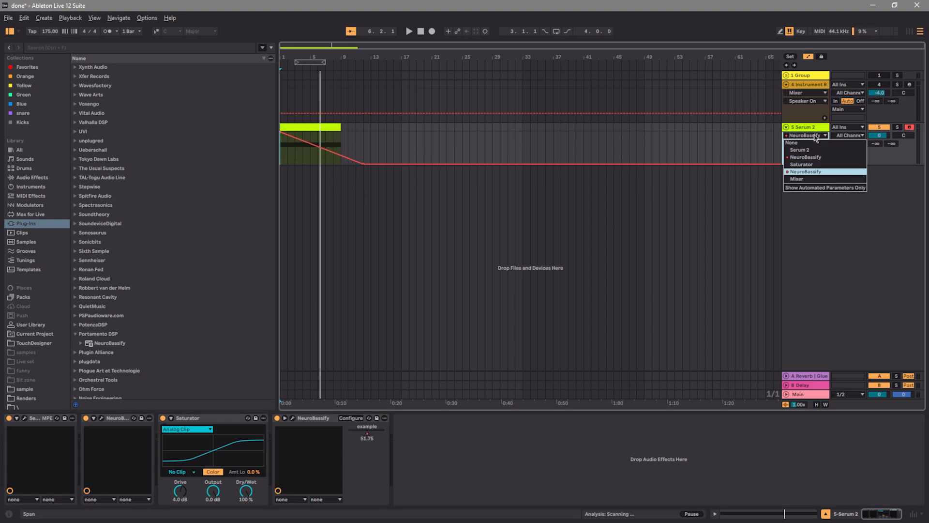
click(806, 171)
drag(303, 140, 348, 132)
click(420, 31)
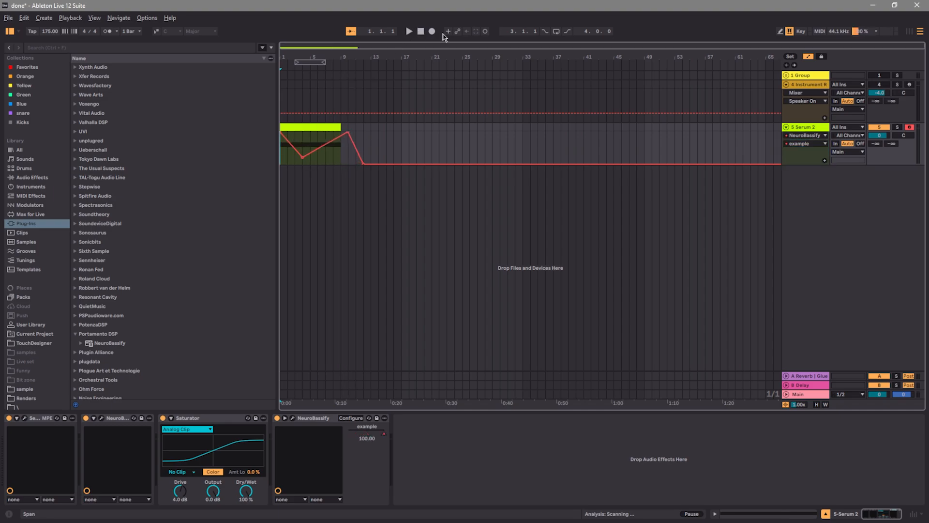
click(808, 57)
Play the clip while raising the Saturator's drive to 8.6 dB, checking the Serum 2 patch before stopping
click(409, 31)
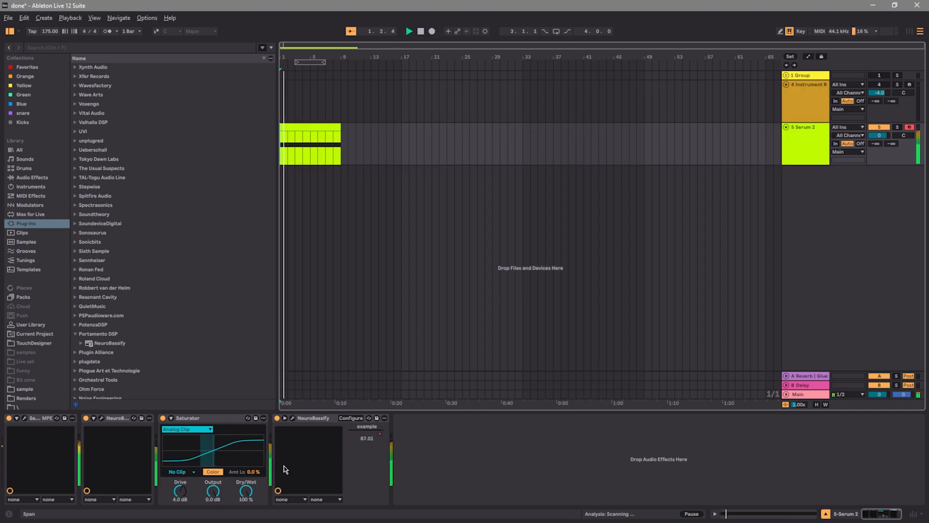
drag(180, 490, 180, 483)
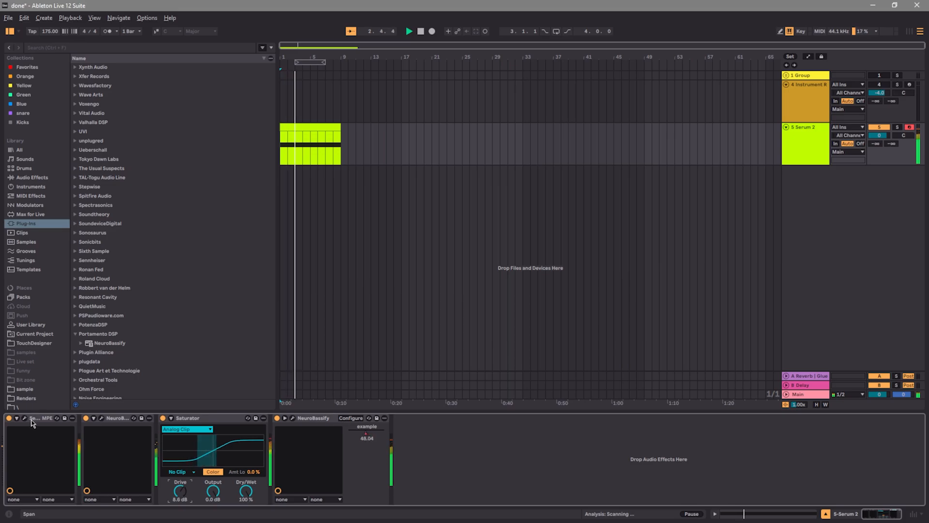
click(24, 417)
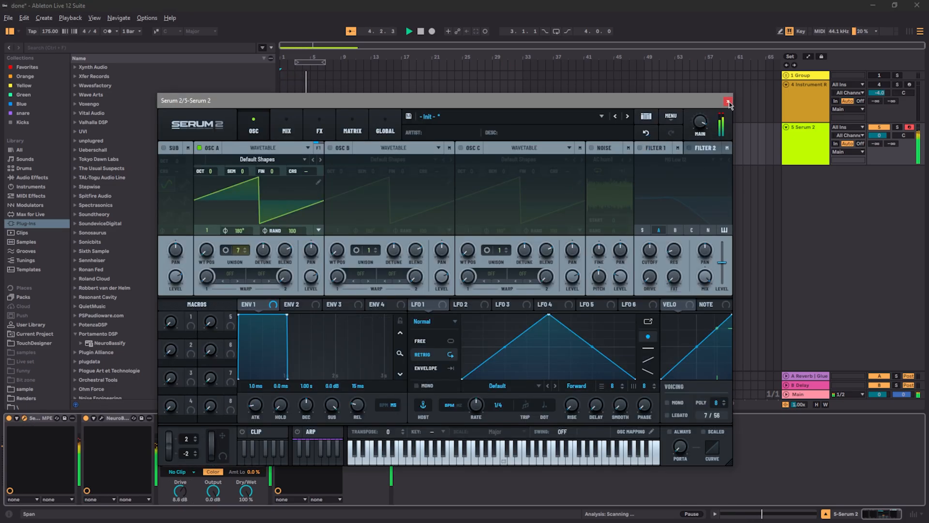
click(727, 101)
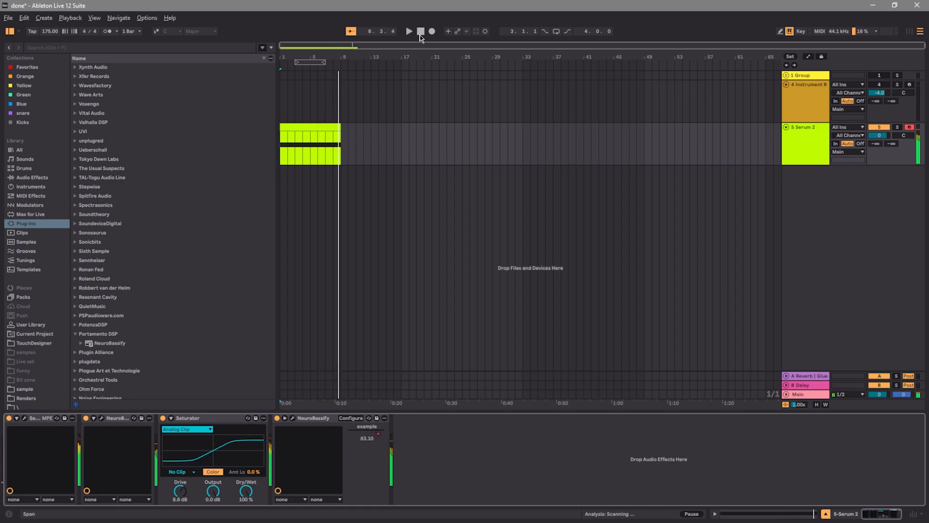
click(420, 33)
Enable Filter 1 in Serum 2, set its type to Low 24 and its cutoff to about 3544 Hz
click(26, 418)
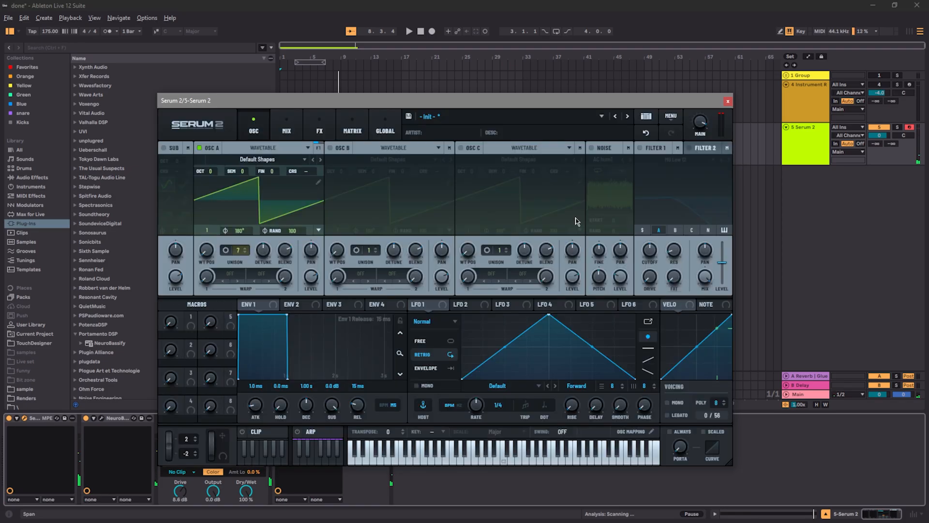
click(640, 149)
click(682, 160)
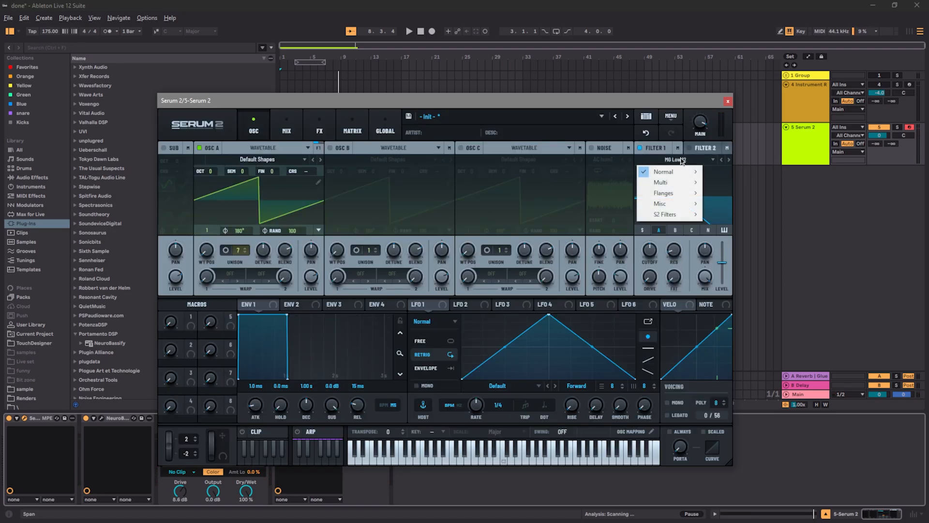
mouse_move(682, 172)
click(731, 246)
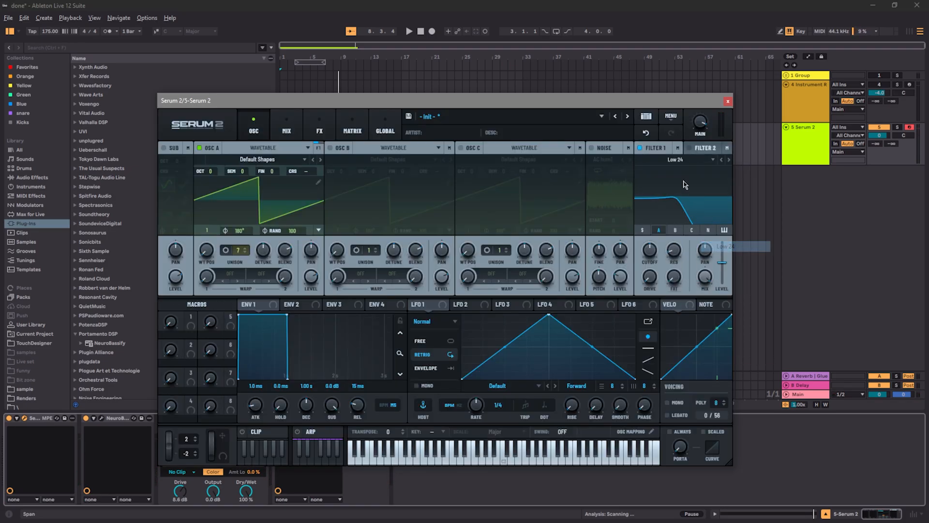
drag(655, 245, 690, 173)
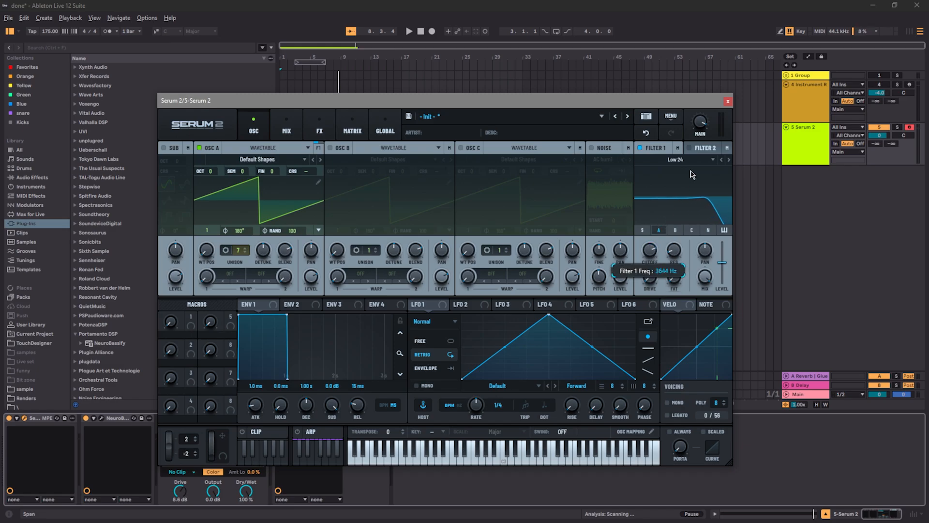
Enable Filter 2 as High 24 and route Filter 1's output into Filter 2
click(690, 149)
click(696, 149)
click(690, 162)
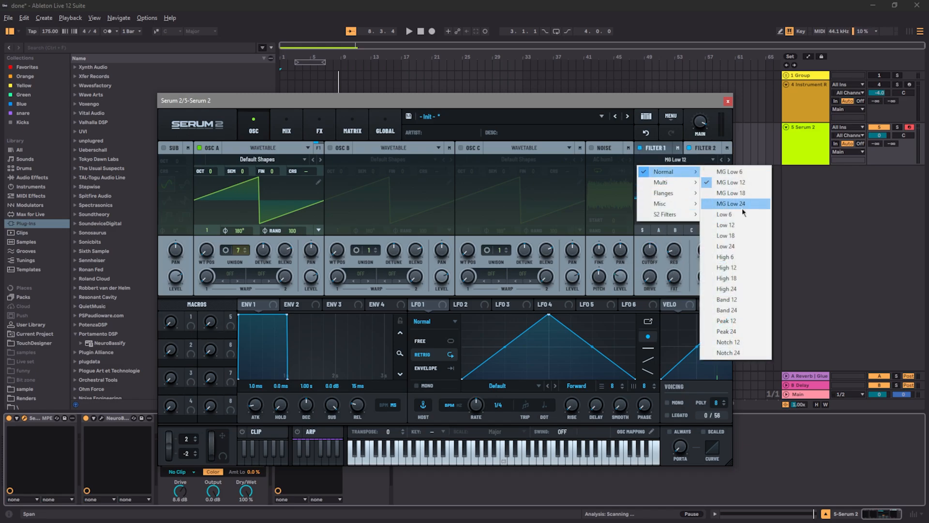
click(675, 163)
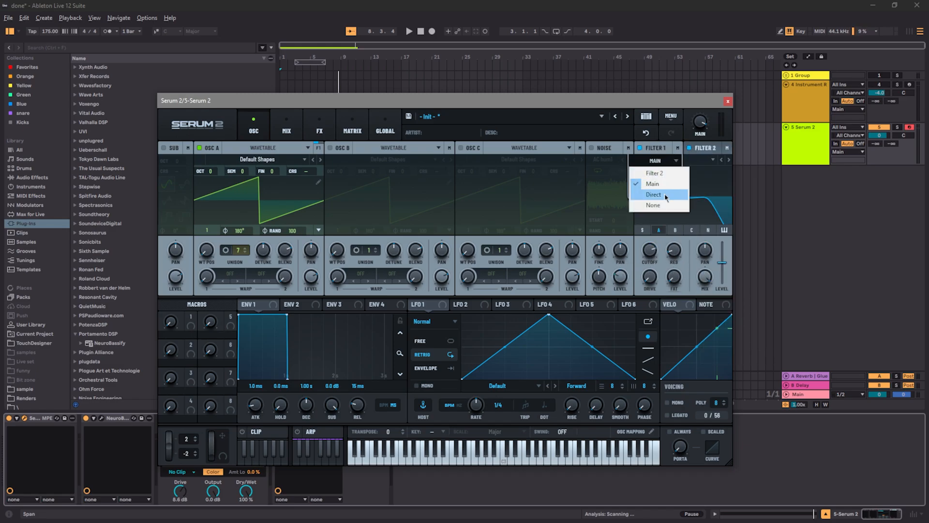
click(662, 173)
click(666, 148)
click(702, 149)
mouse_move(720, 150)
click(665, 148)
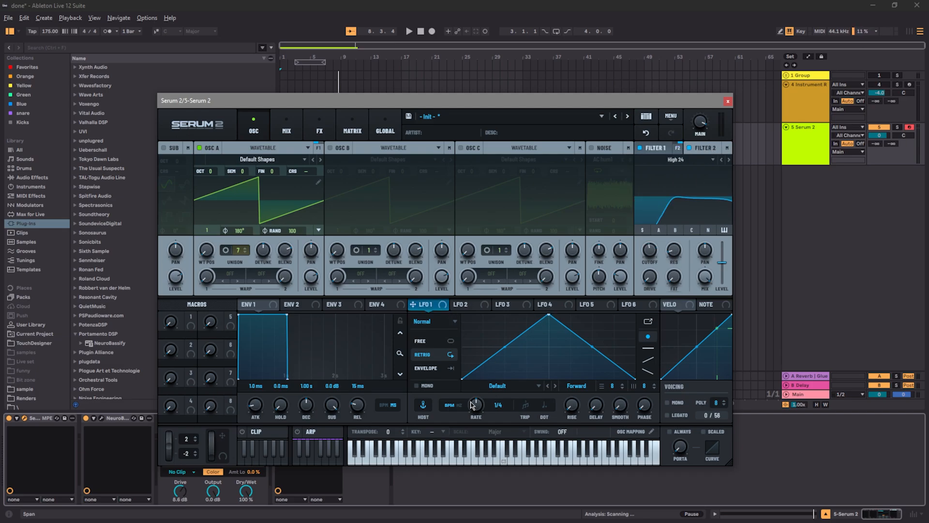
Modulate the cutoffs of both filters with LFO 1 at a one-bar rate, and lower Filter 2's base cutoff
drag(443, 305, 650, 250)
click(704, 150)
drag(424, 306, 647, 252)
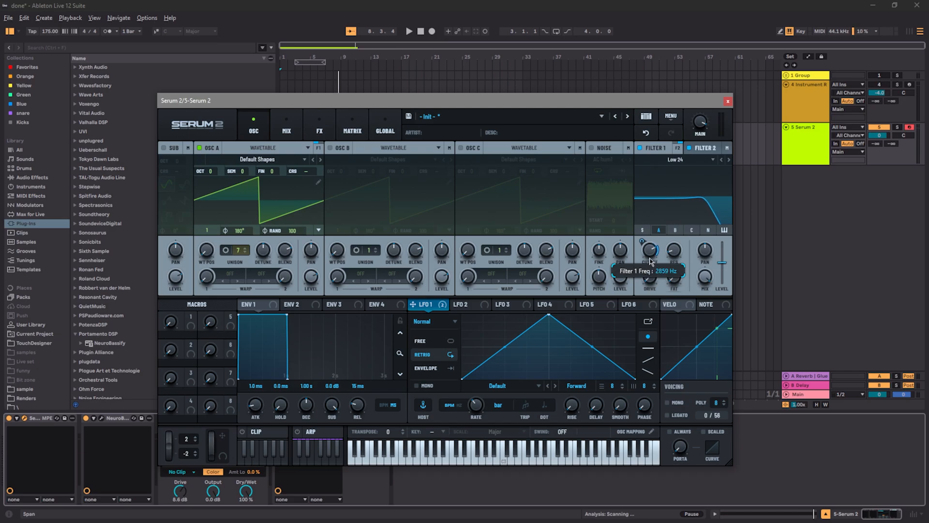
click(700, 151)
drag(652, 247, 652, 257)
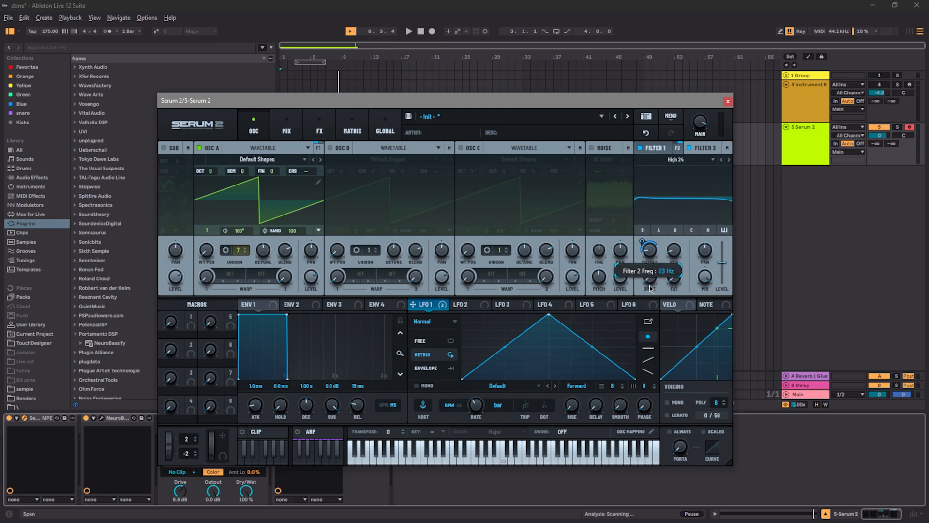
Play the clip while adjusting Filter 2's Var to 15% and Filter 1's cutoff to about 622 Hz, and close Serum 2
click(413, 32)
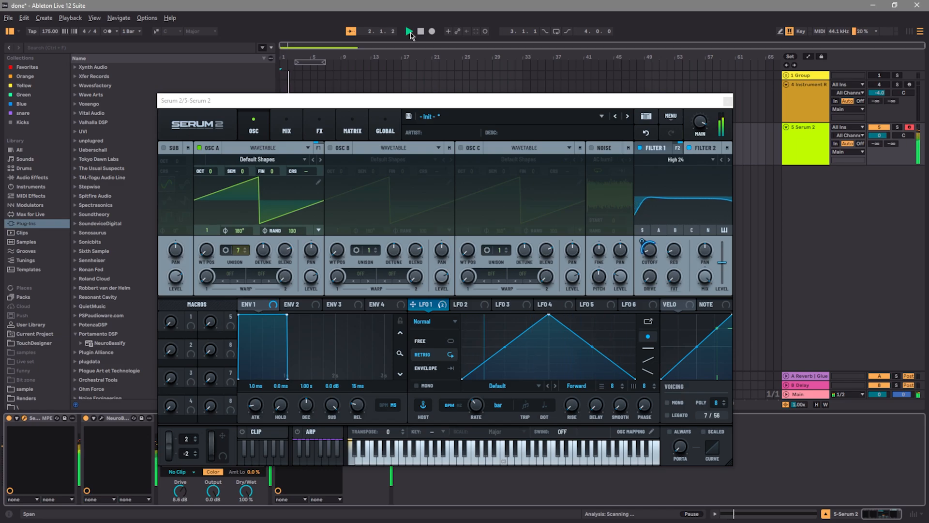
drag(650, 283, 674, 258)
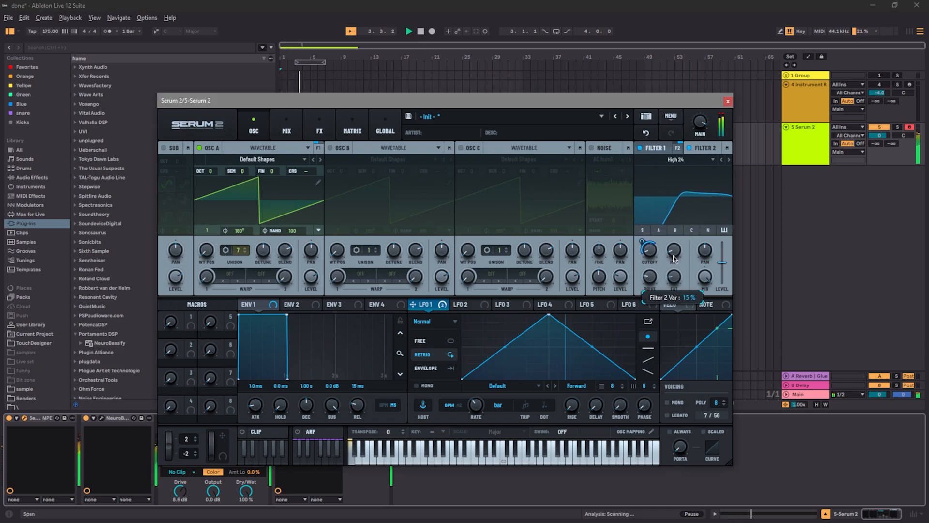
click(708, 149)
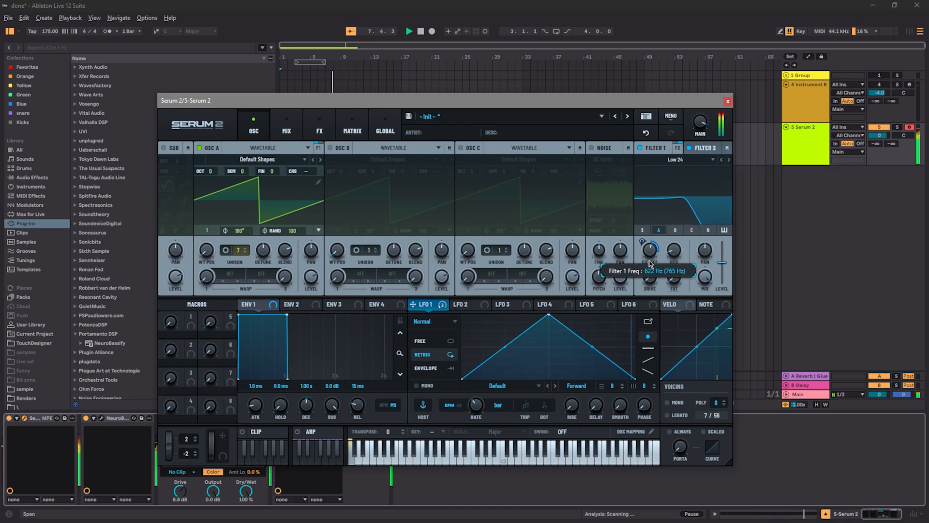
click(420, 33)
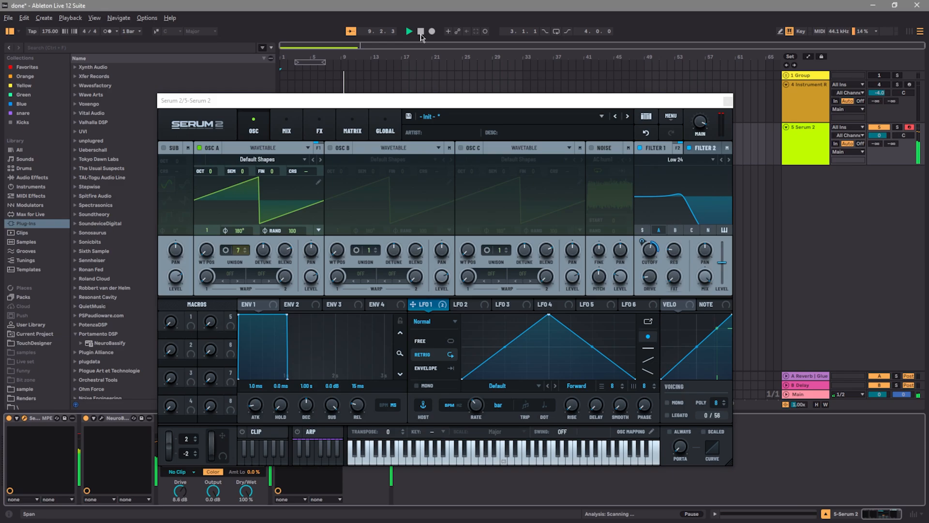
click(727, 102)
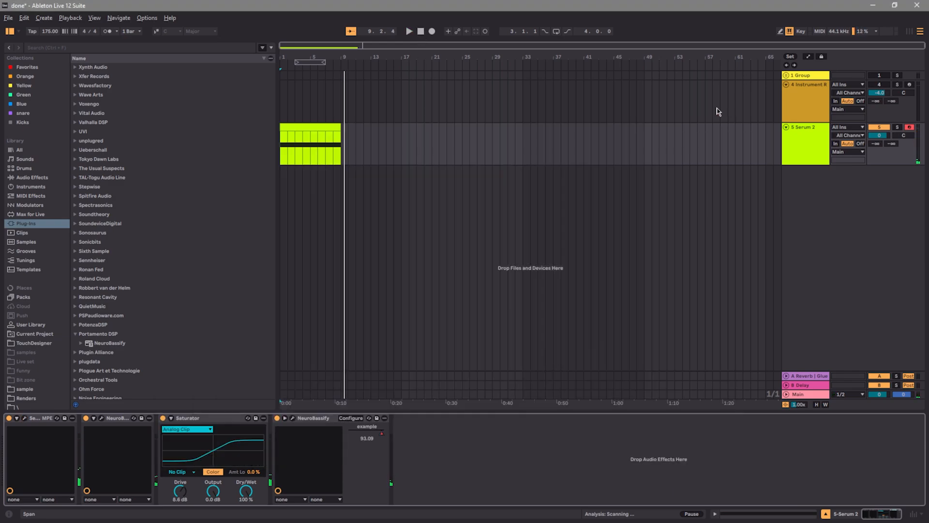
Group the track's devices into an Instrument Rack and add a second chain with a new Serum 2
click(34, 419)
click(113, 422)
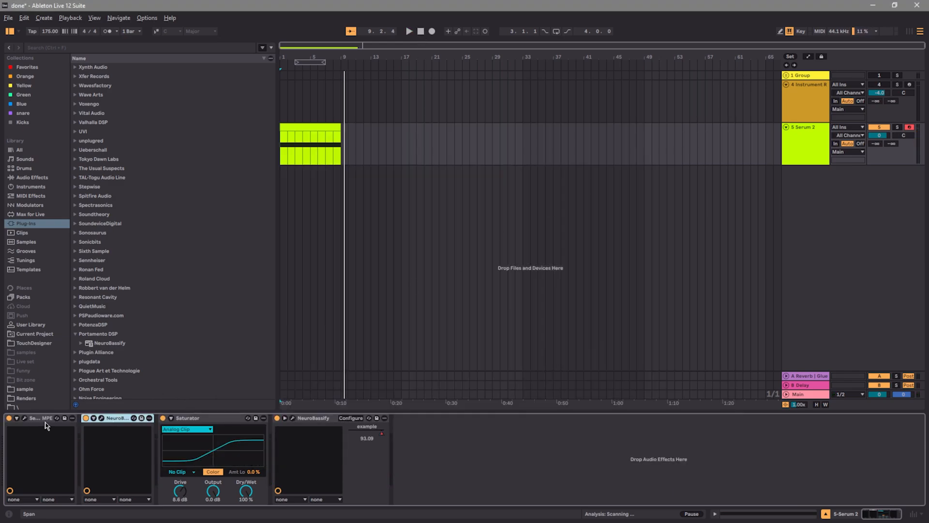
click(48, 421)
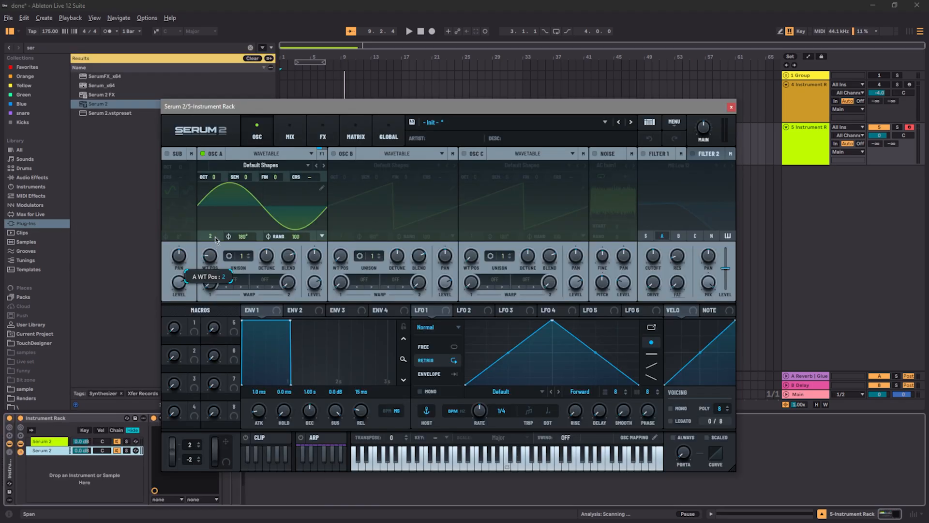
In the second Serum 2, set oscillator A's wavetable position to 3 and add a SoftClip Distortion with 42% drive
drag(210, 255, 210, 248)
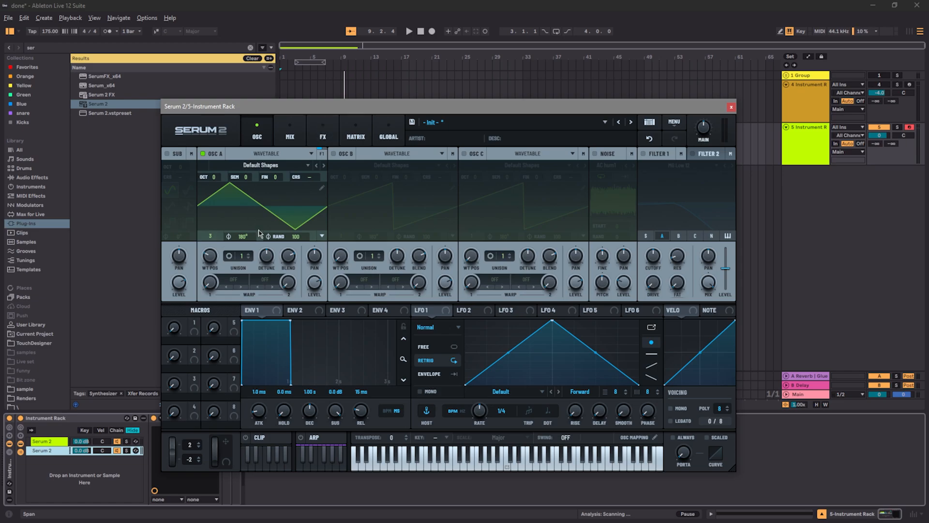
click(323, 134)
click(229, 173)
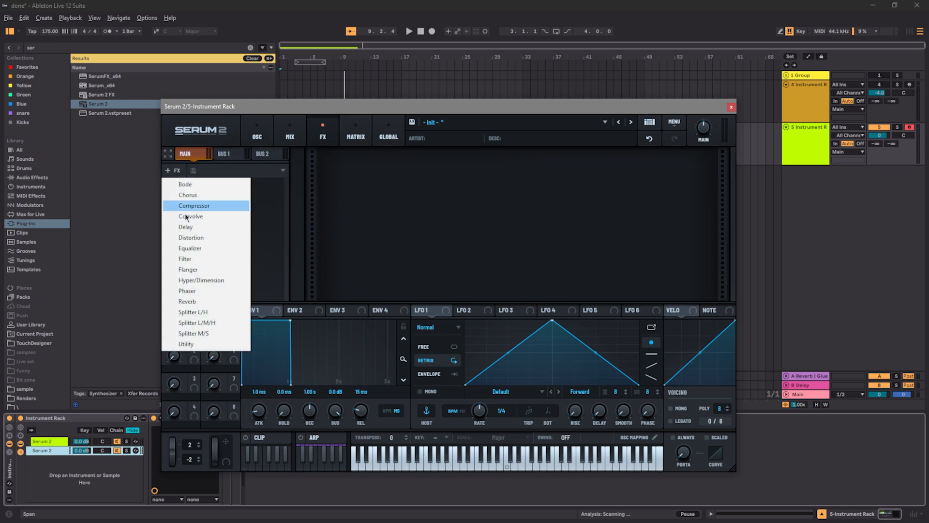
click(208, 238)
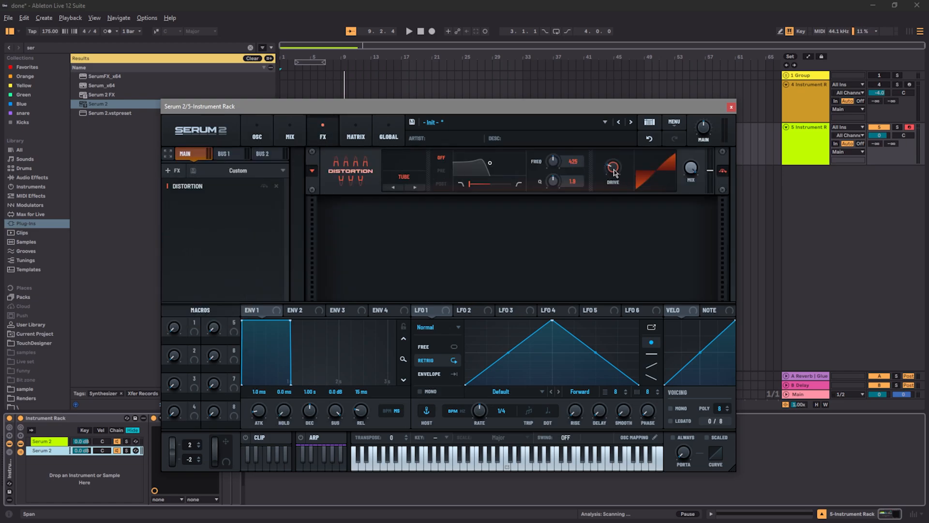
click(416, 187)
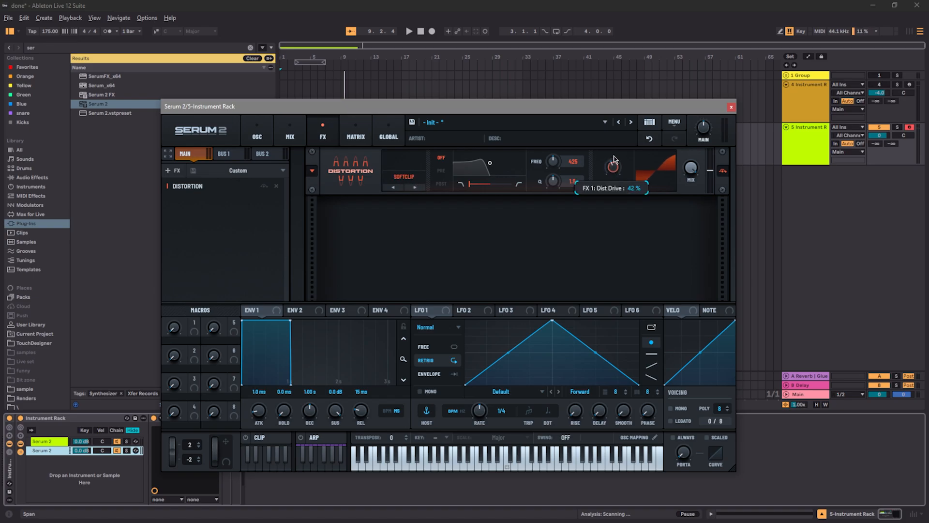
click(731, 107)
Audition the second Serum 2 chain in solo and lower its main volume to 71% (-3.0 dB)
click(126, 450)
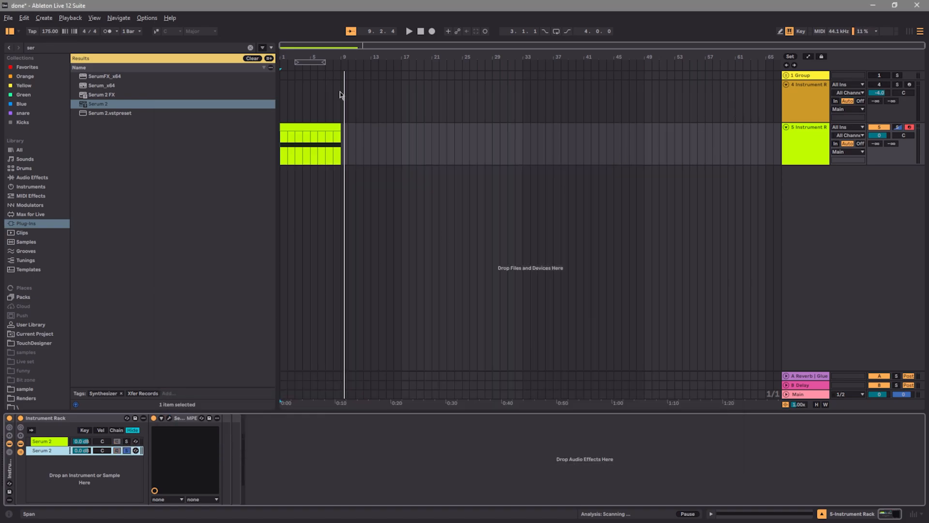
click(422, 34)
key(space)
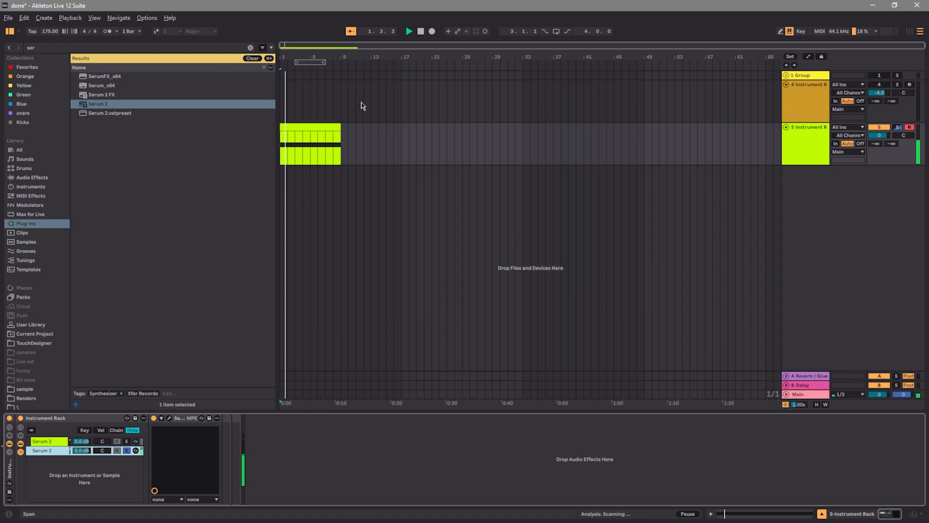
click(169, 418)
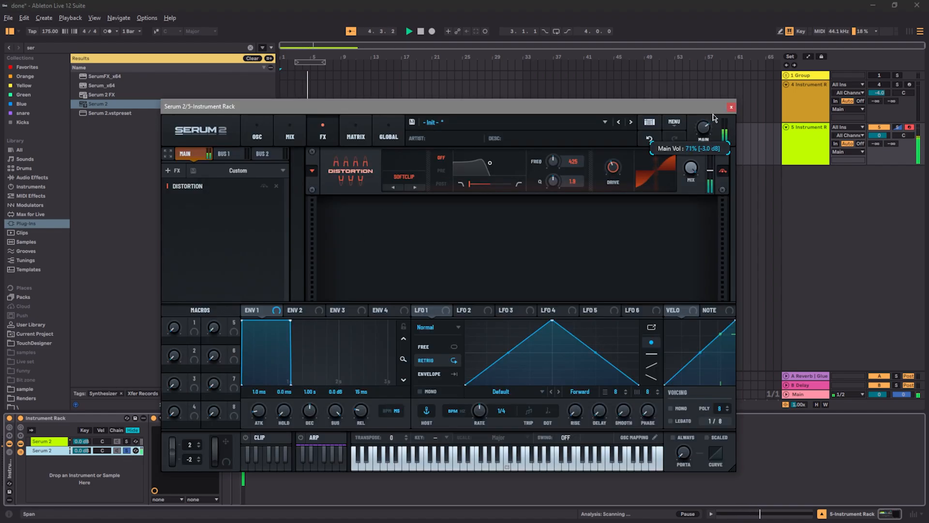
click(731, 107)
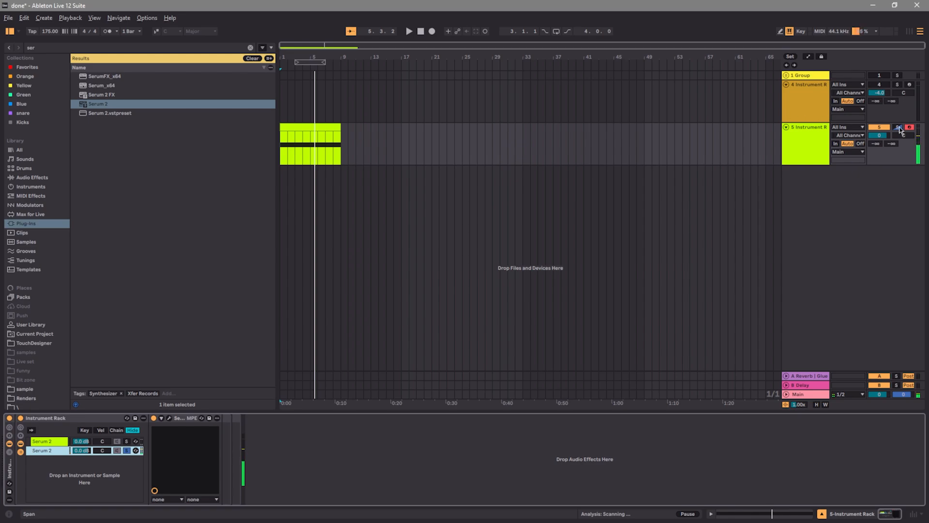
key(space)
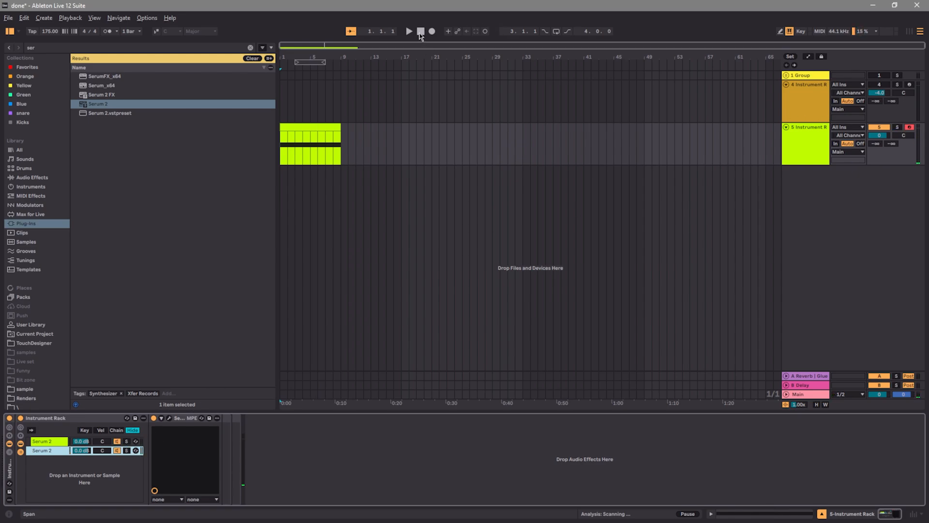
Play the clip, clear the browser's Serum search and look through the sample folder
click(246, 62)
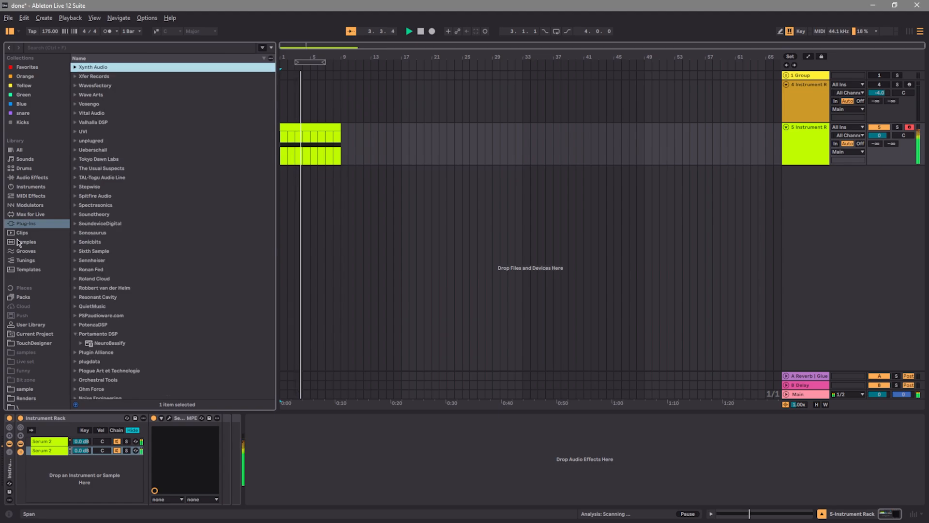
scroll(24, 334, down, 3)
click(25, 331)
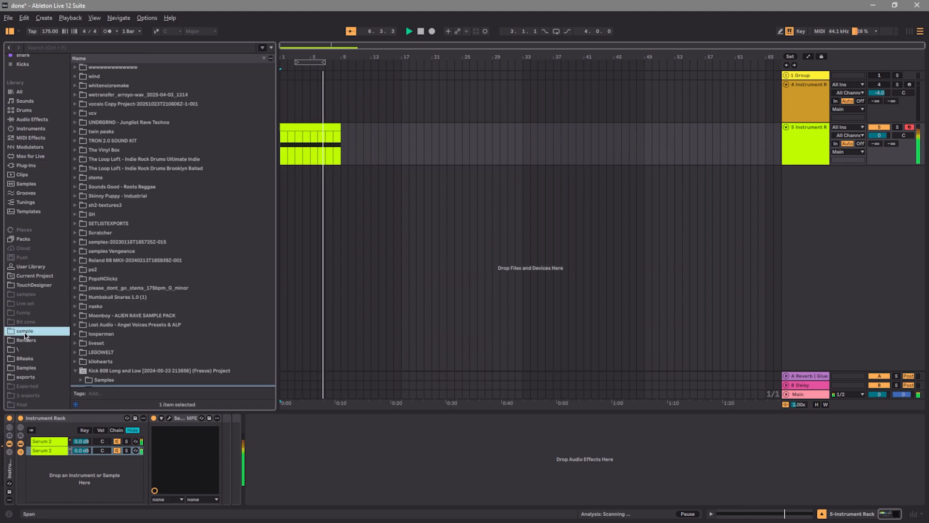
In the first chain's Serum 2, reshape LFO 1 with an earlier peak, a concave rise and a convex fall, audition it and close the plug-in
click(45, 444)
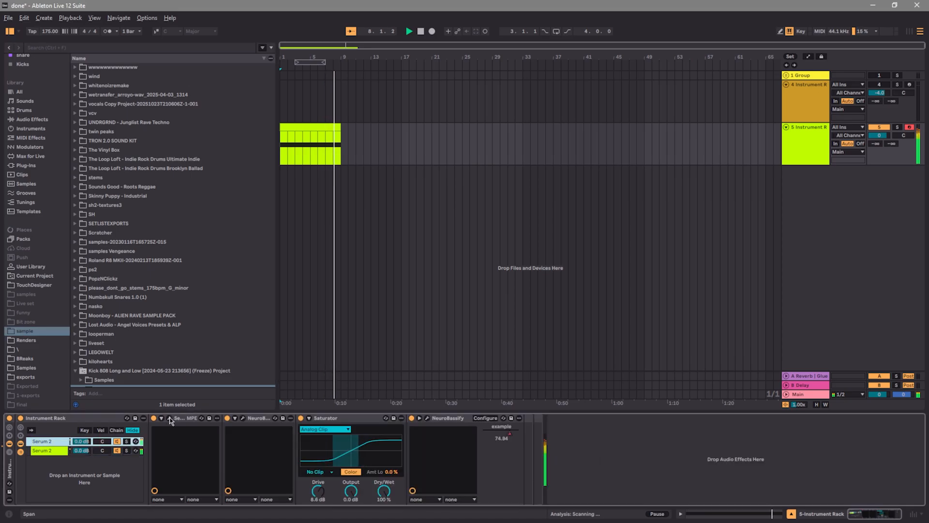
click(169, 418)
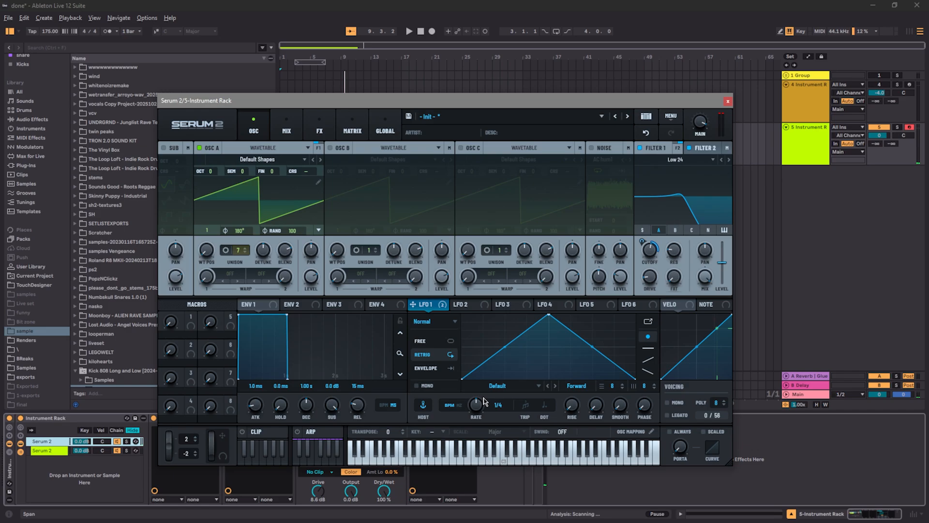
drag(549, 314, 519, 314)
drag(490, 347, 491, 372)
drag(577, 346, 583, 335)
key(space)
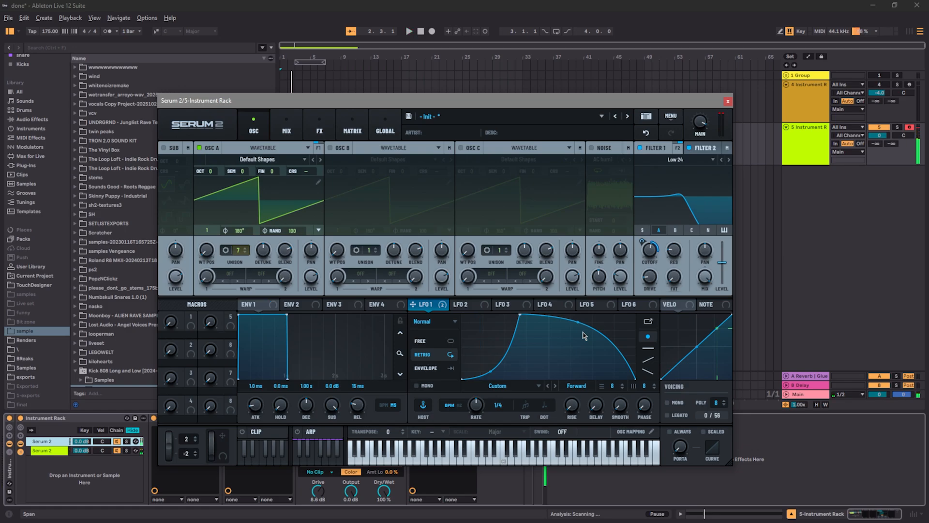
click(727, 100)
Add an EQ Eight at the end of the first Serum 2 chain with a low cut at 132 Hz and play it
click(41, 120)
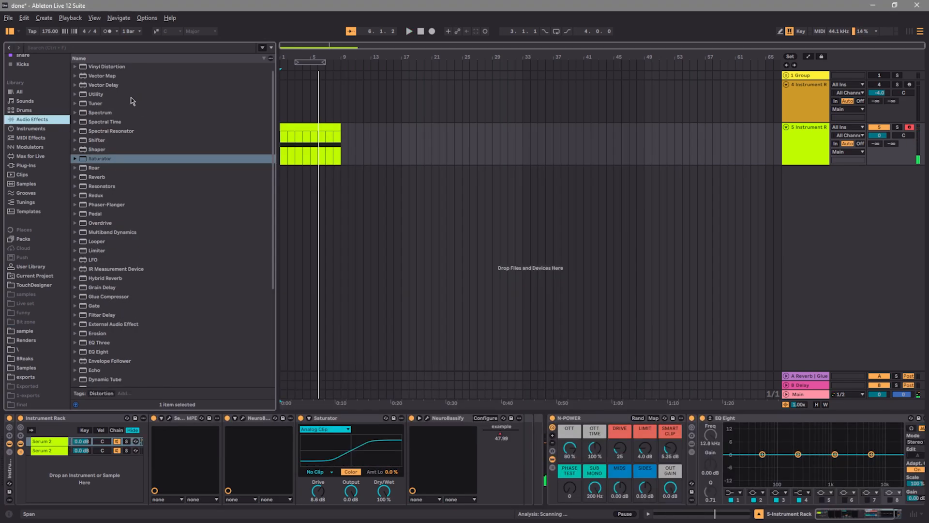
scroll(130, 299, down, 6)
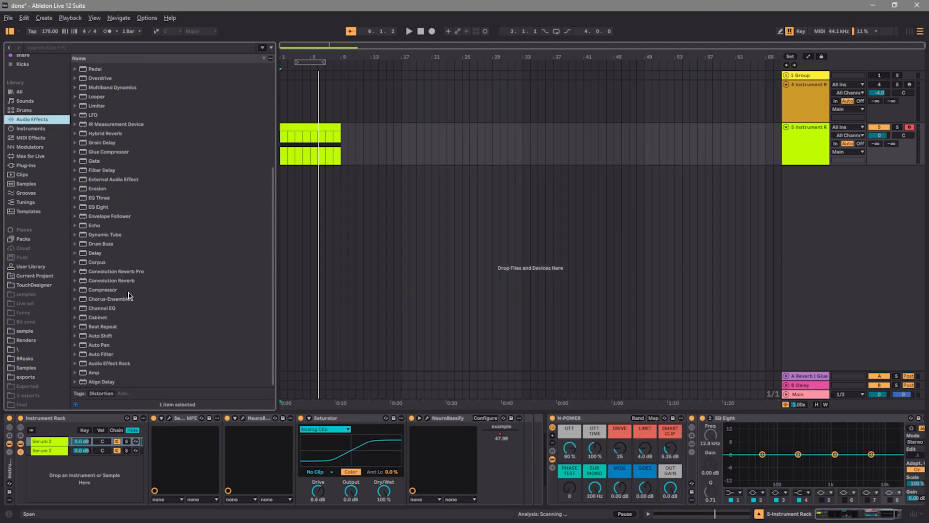
scroll(132, 112, up, 4)
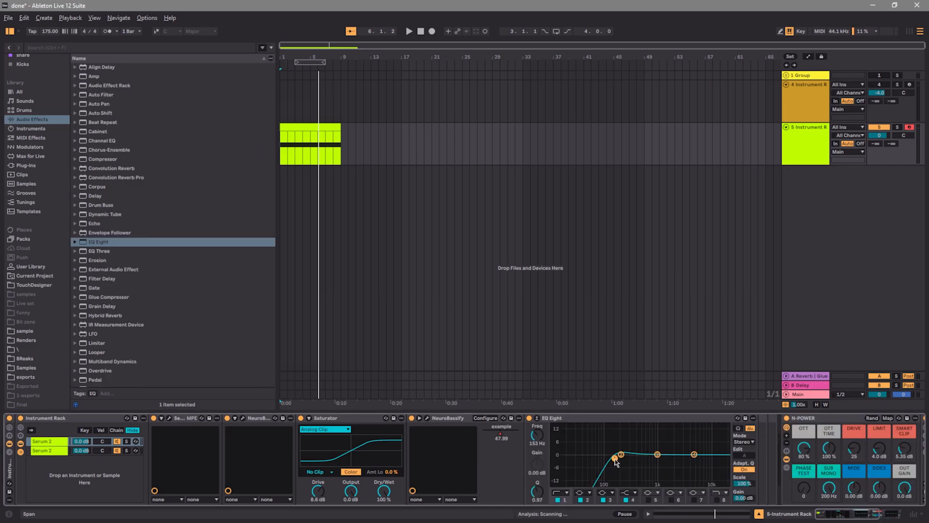
key(space)
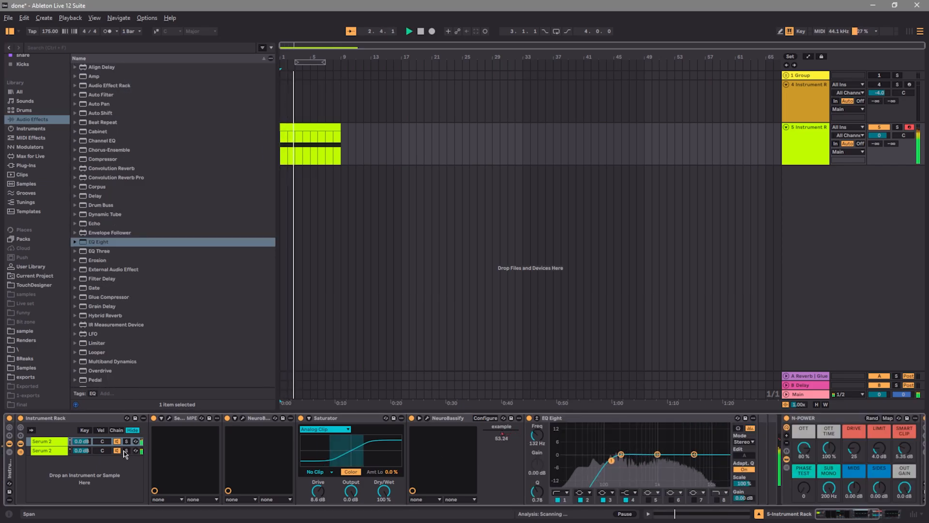
click(52, 451)
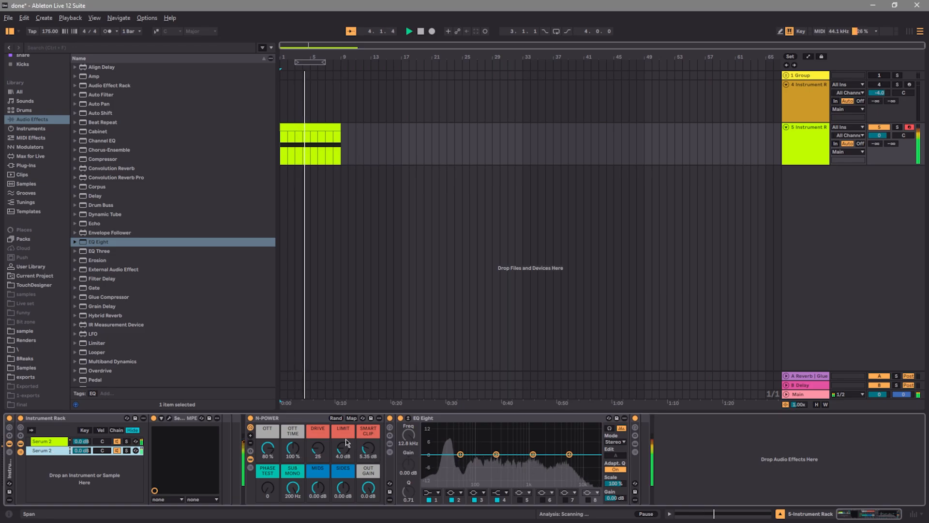
click(31, 138)
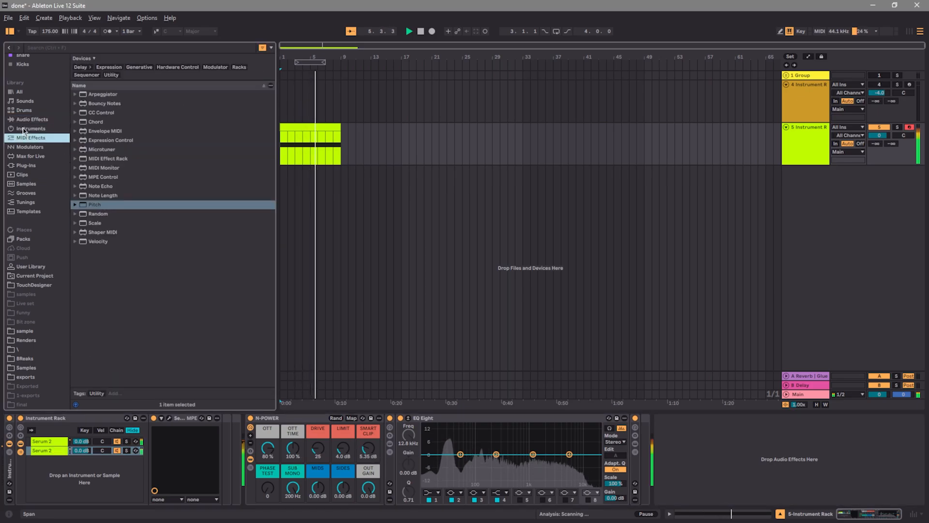
click(27, 128)
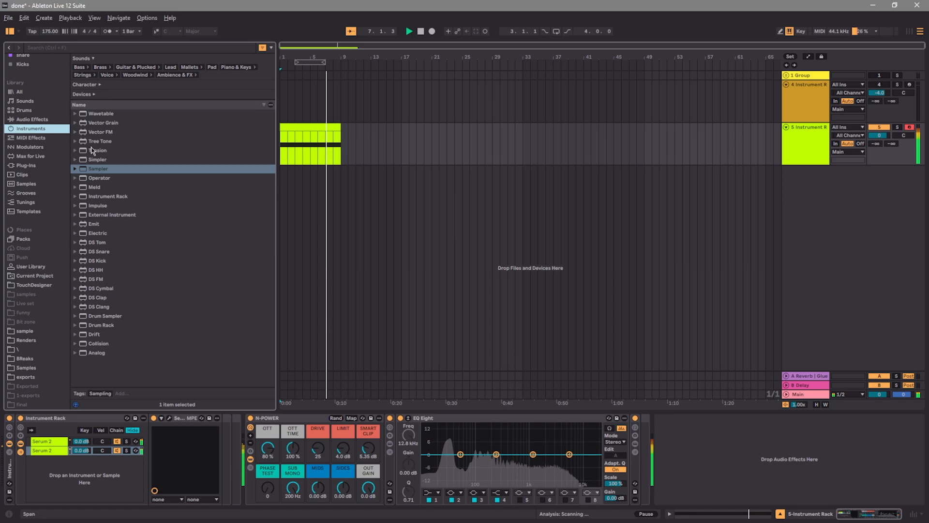
Check the tracks in Session View and return to the Arrangement with the drum group unfolded and bars 1 to 8 looped
click(912, 32)
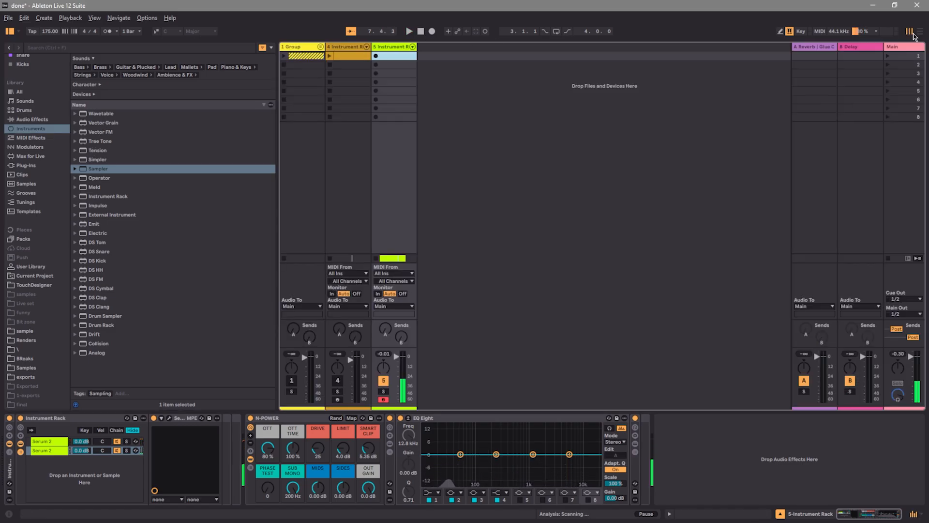
click(338, 56)
right_click(307, 54)
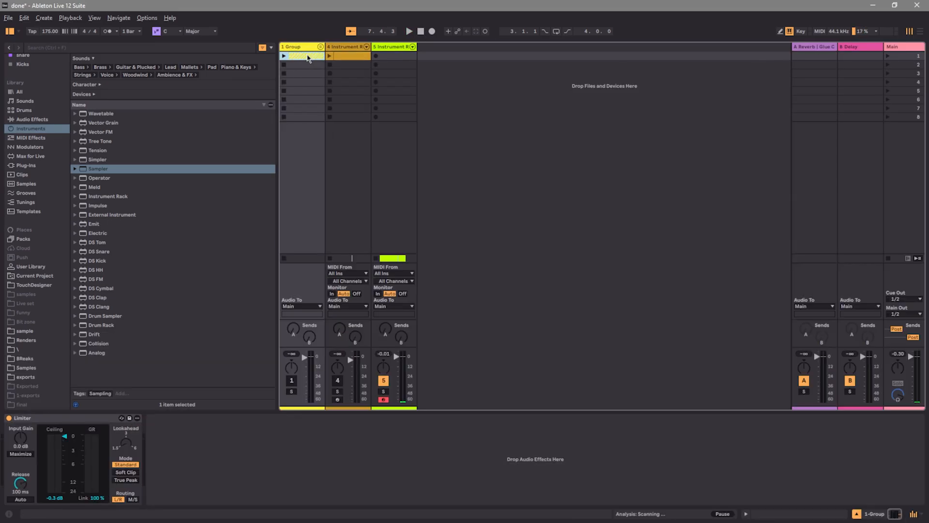
click(325, 65)
key(Tab)
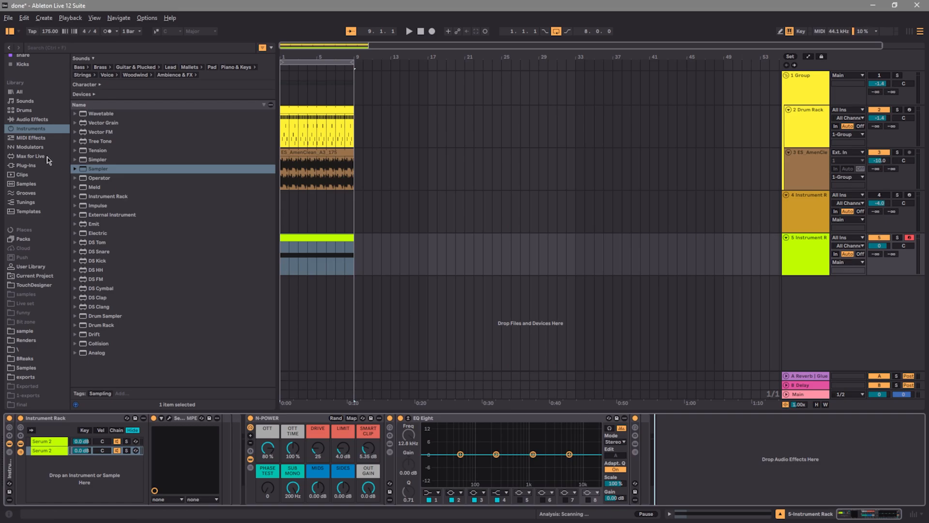
Insert a Saturator between the Instrument Rack and N-POWER and set its drive to 5.7 dB
click(34, 122)
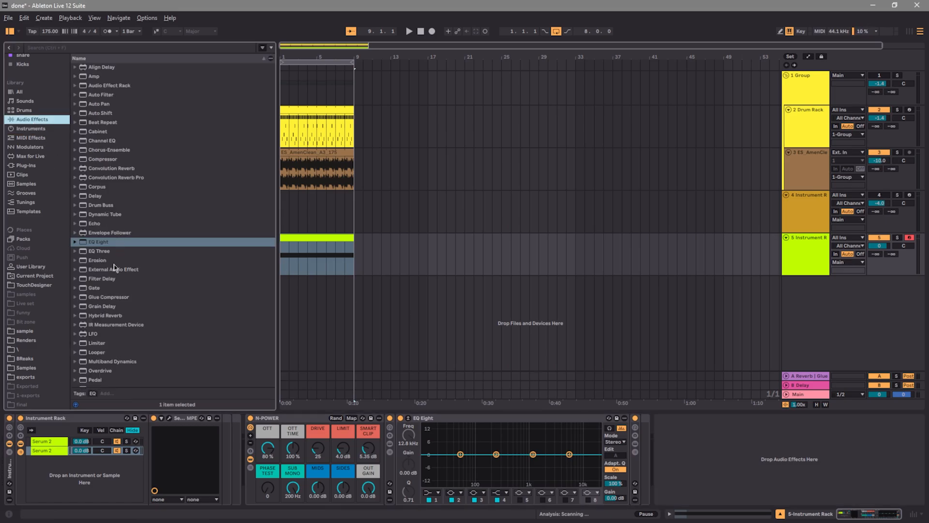
scroll(114, 267, down, 5)
click(96, 328)
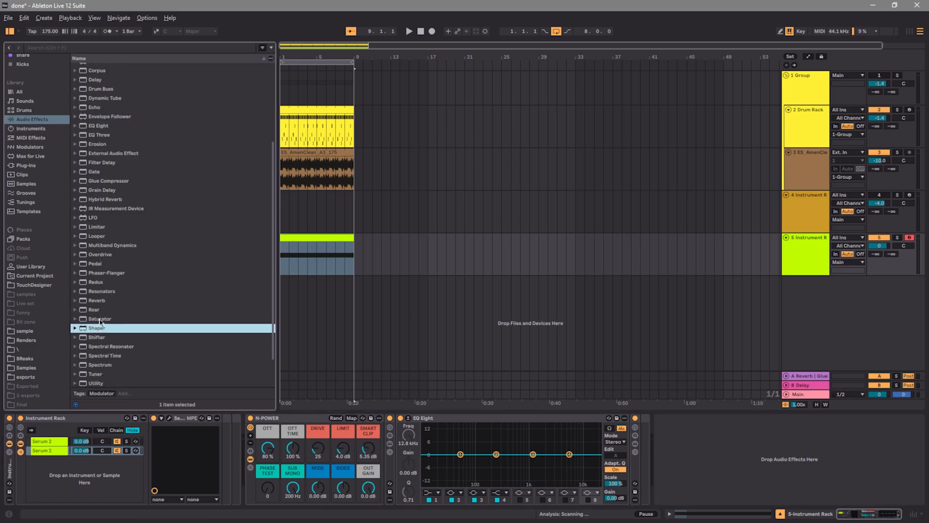
drag(100, 319, 262, 470)
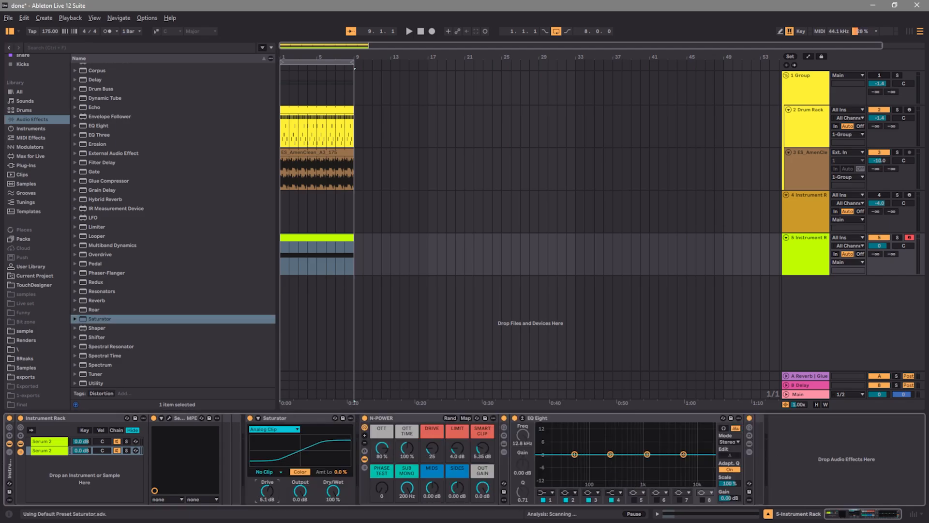
Activate the drum group and play the bass together with the drums from the start
click(421, 32)
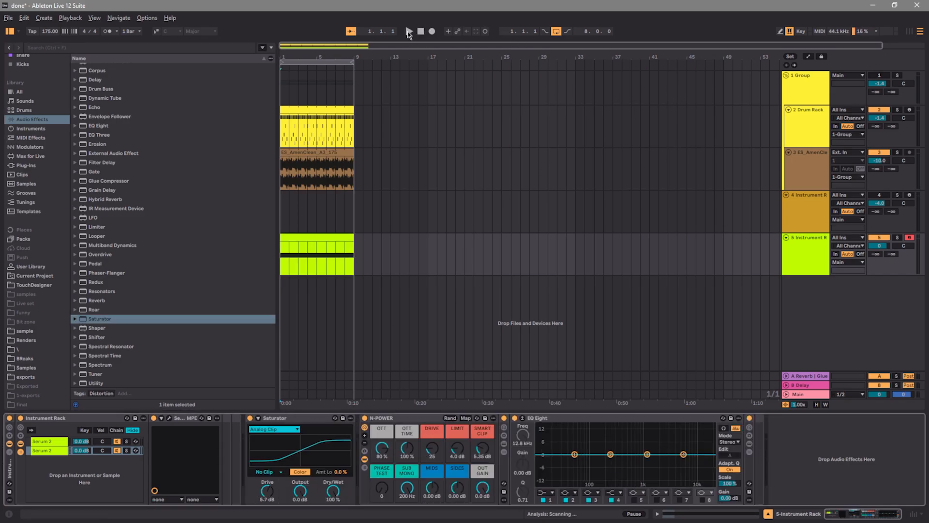
click(409, 31)
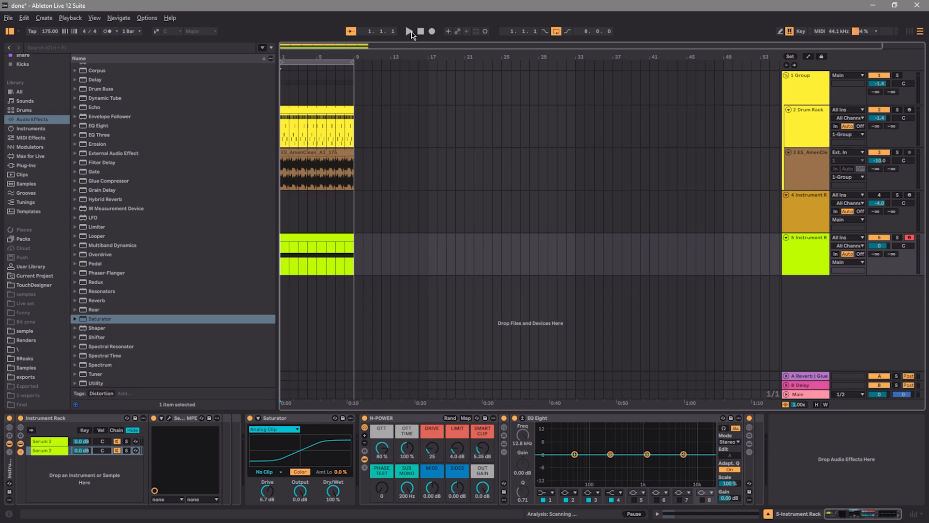
click(409, 32)
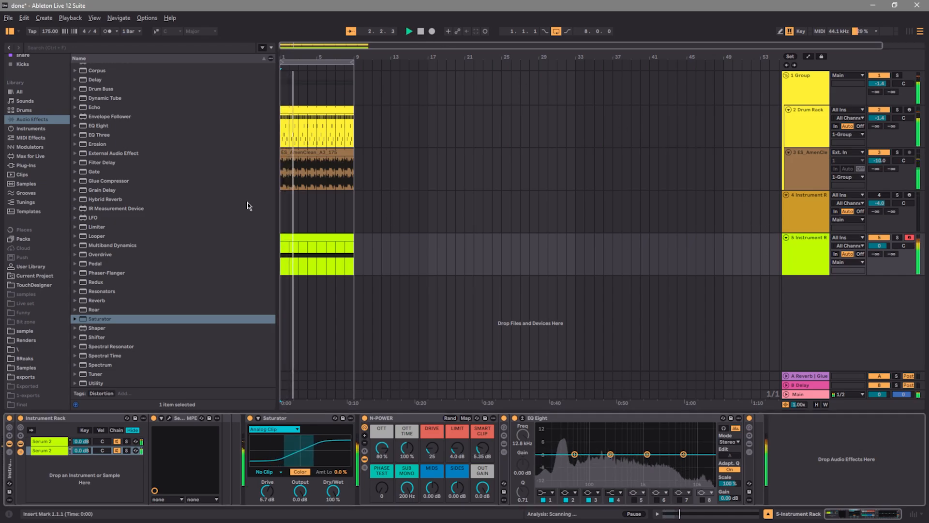
Add a Glue Compressor after the EQ Eight and sidechain it externally from the 2-Drum Rack track
drag(242, 181, 784, 442)
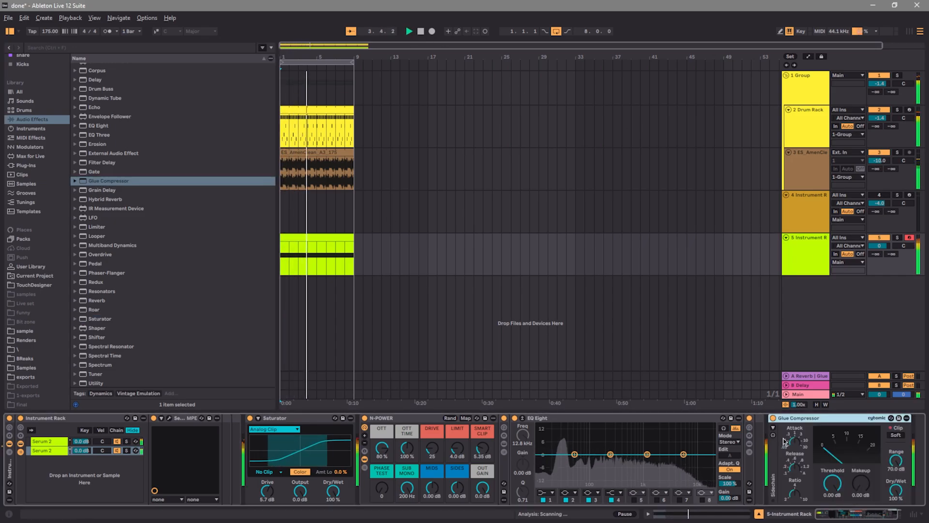
click(773, 428)
click(796, 427)
click(796, 446)
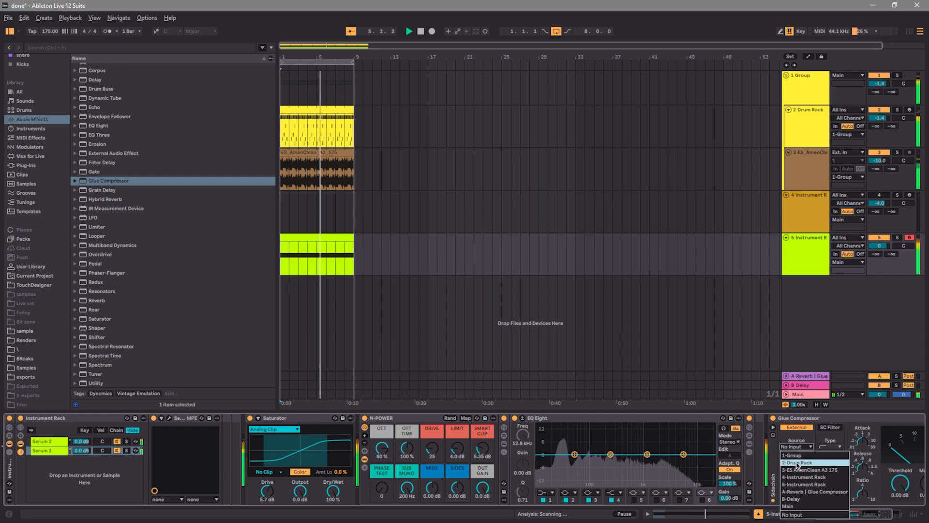
click(797, 463)
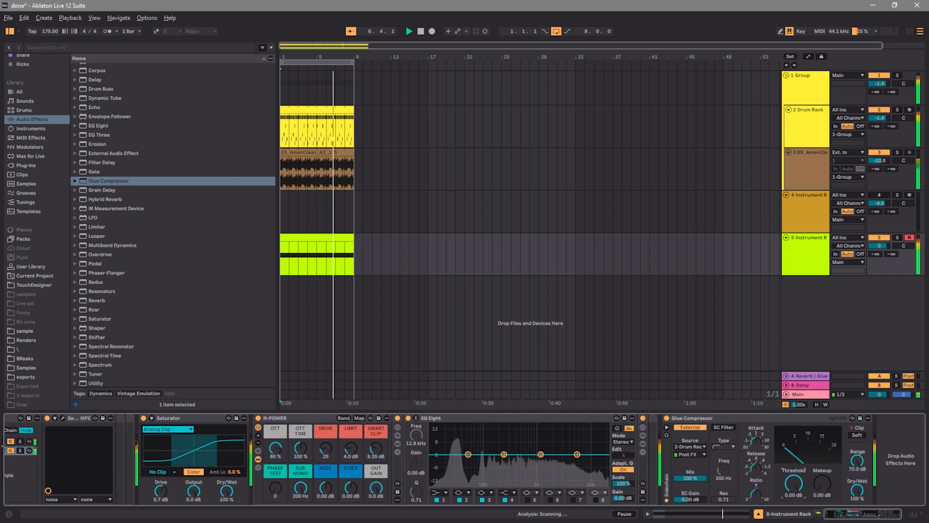
On the Glue Compressor, use the Post FX sidechain tap, set threshold to -39.7 dB and makeup to 2.54 dB, and enable Soft clipping
drag(794, 483, 794, 503)
click(699, 456)
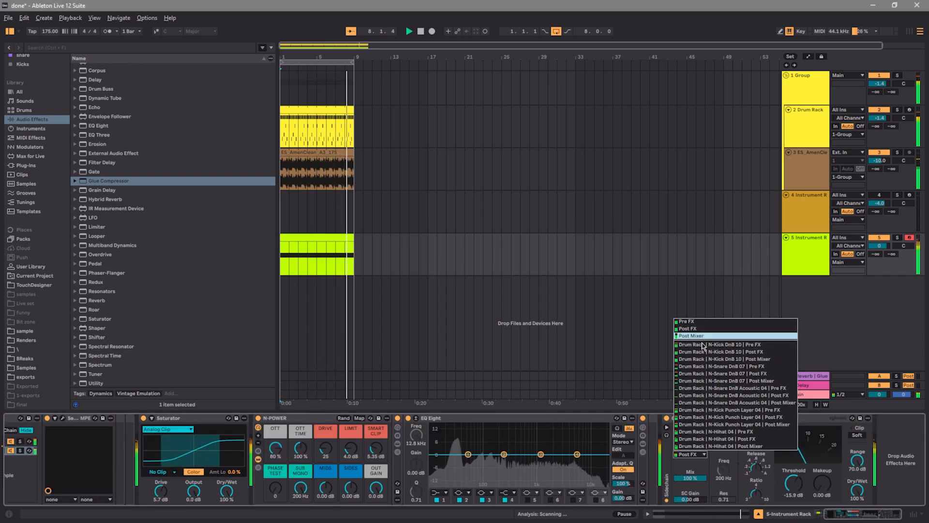
click(728, 355)
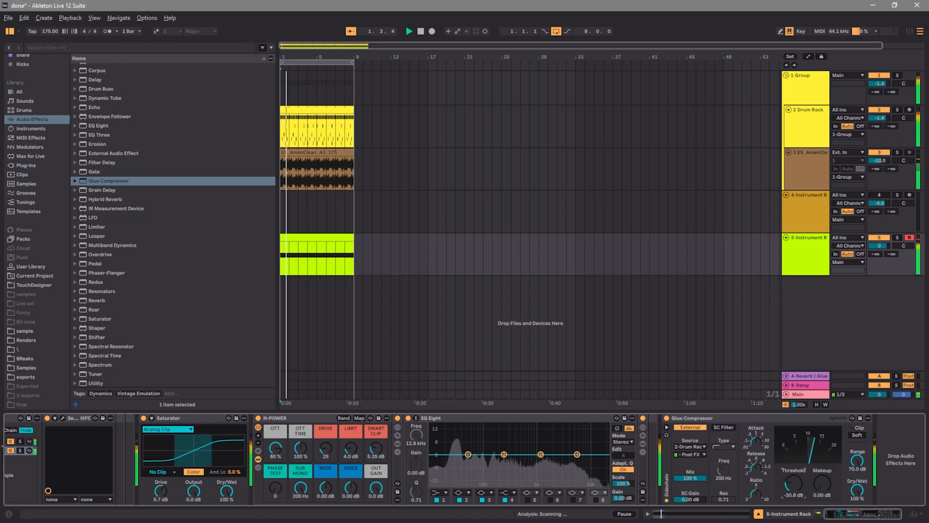
drag(793, 483, 794, 504)
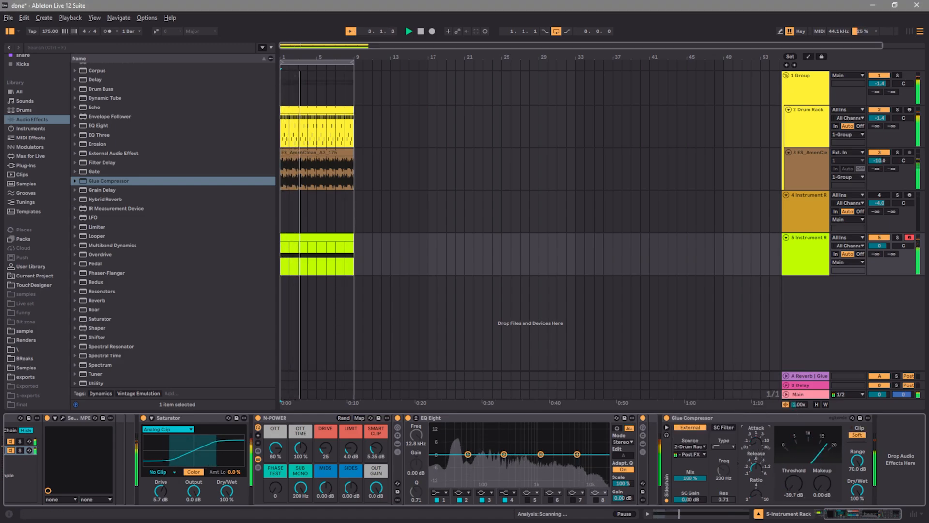
drag(815, 486, 815, 477)
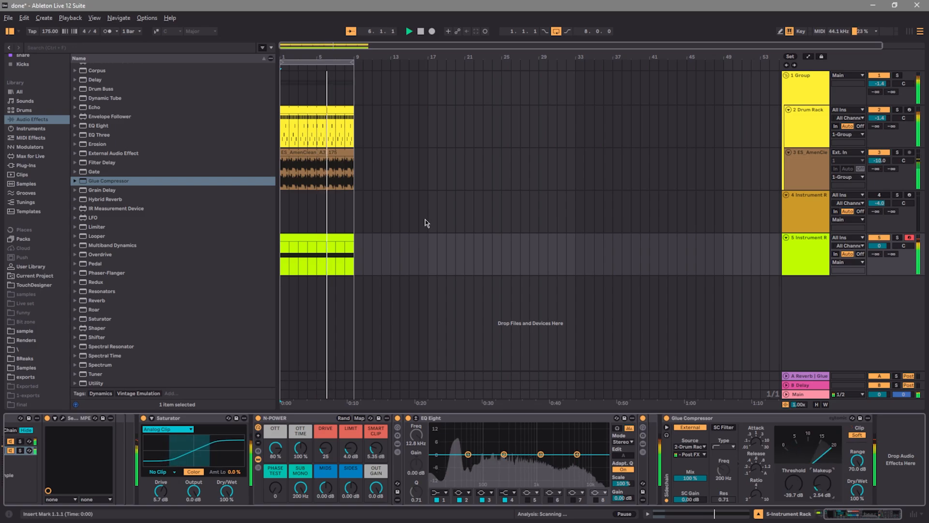
In the bass MIDI clip, shorten the C0 note to bar 1, add a D#0 note across bar 2 and restart playback
click(344, 245)
double_click(344, 245)
click(456, 435)
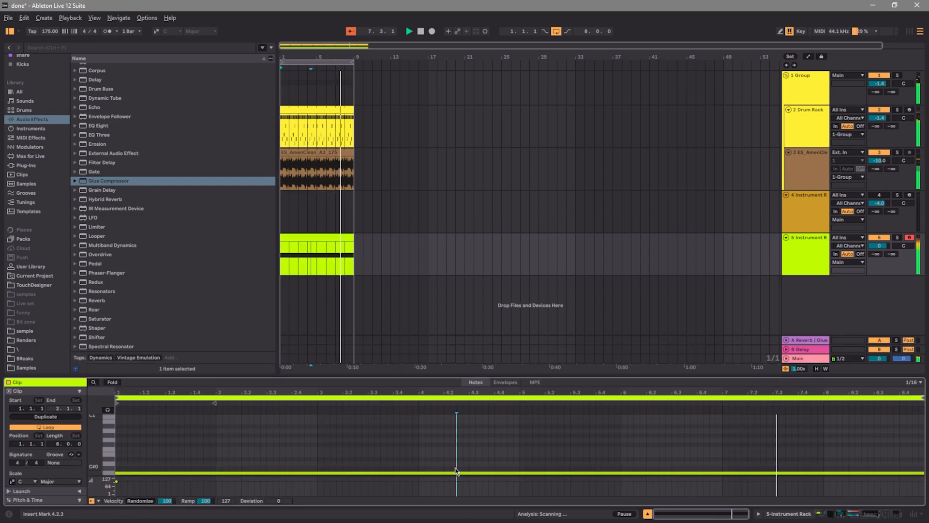
drag(923, 472, 318, 459)
double_click(219, 459)
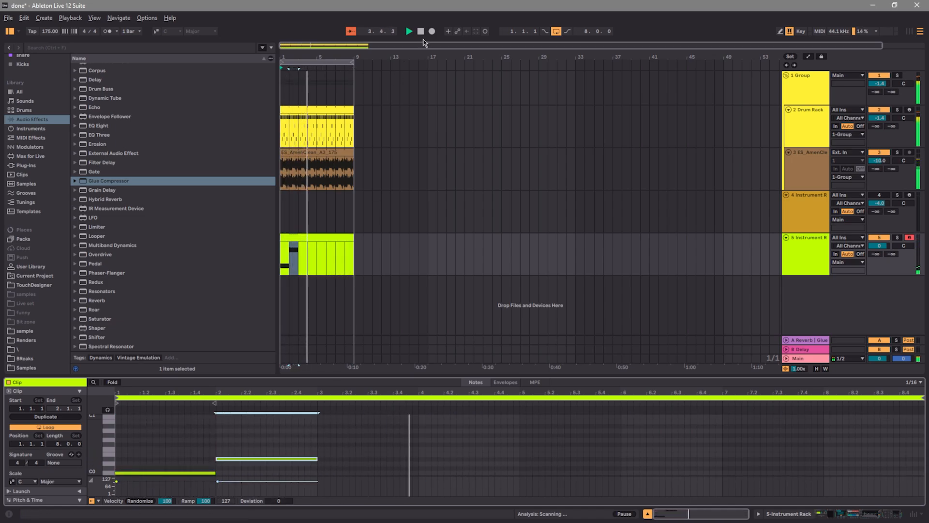
click(421, 31)
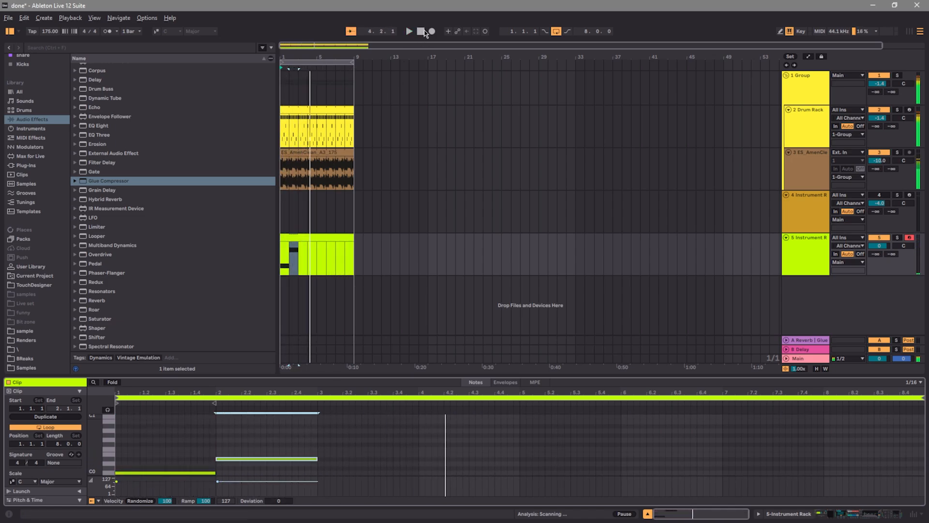
Add D0 notes to the bass clip in bars 3 and 4
double_click(321, 463)
drag(323, 464, 468, 465)
double_click(422, 464)
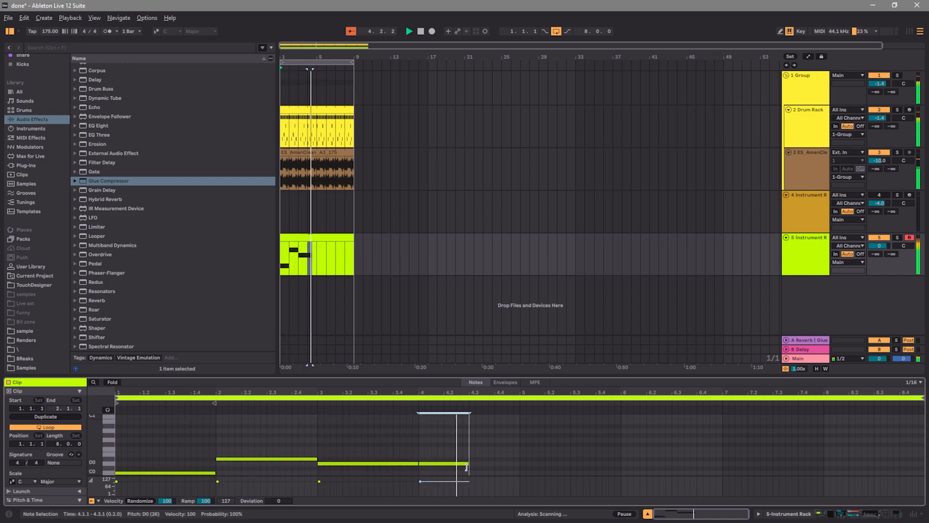
Finish bar 4 with an A#0 note on beat 4 after the extended D0 note, and make the bass clip four bars long, duplicated across bars 5 to 8
double_click(472, 426)
mouse_move(480, 426)
mouse_down()
mouse_move(514, 432)
mouse_move(494, 426)
mouse_up()
drag(469, 463, 496, 464)
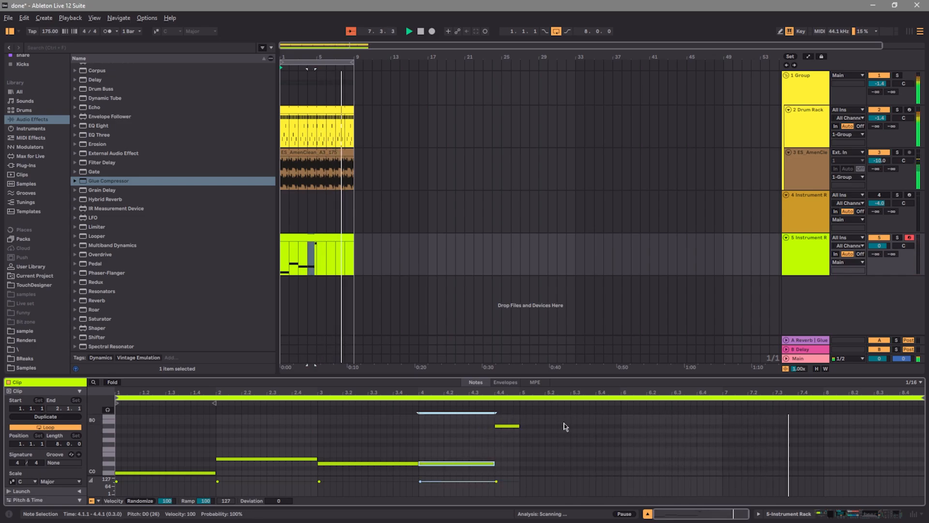
drag(922, 396, 521, 398)
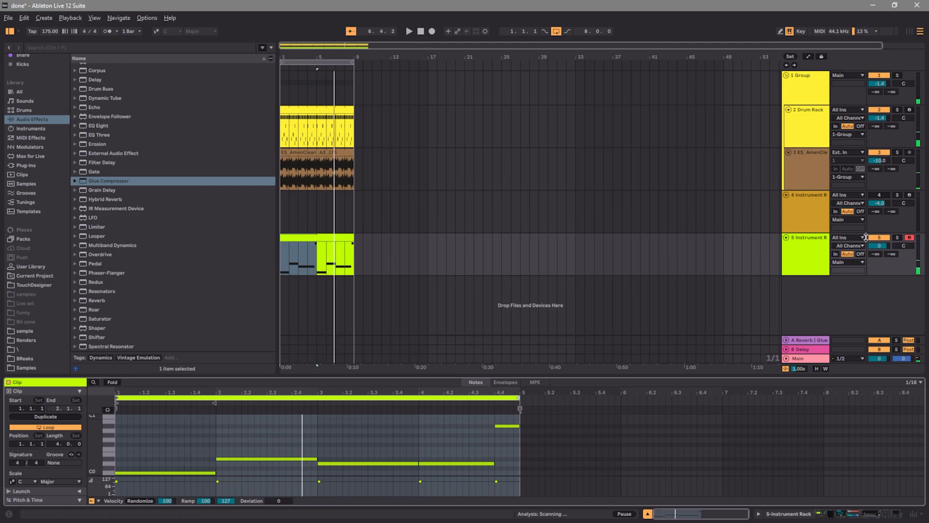
Reduce the height of track 4 slightly and show the device chain of the bass track 5
click(814, 239)
drag(808, 232, 807, 224)
click(816, 249)
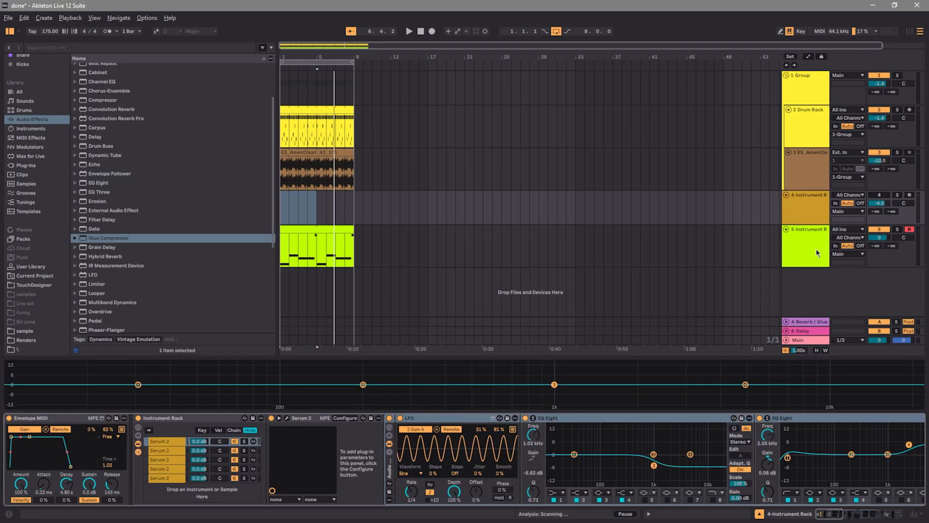
drag(869, 515, 781, 517)
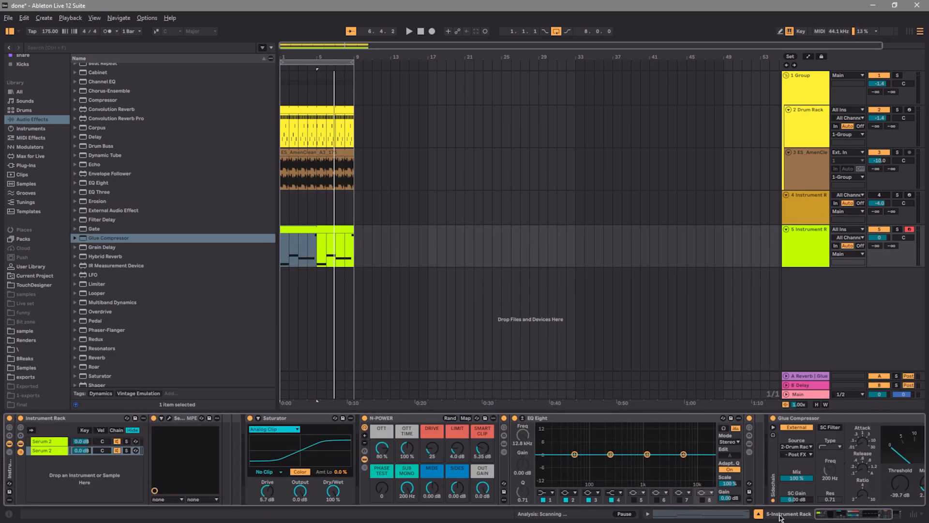